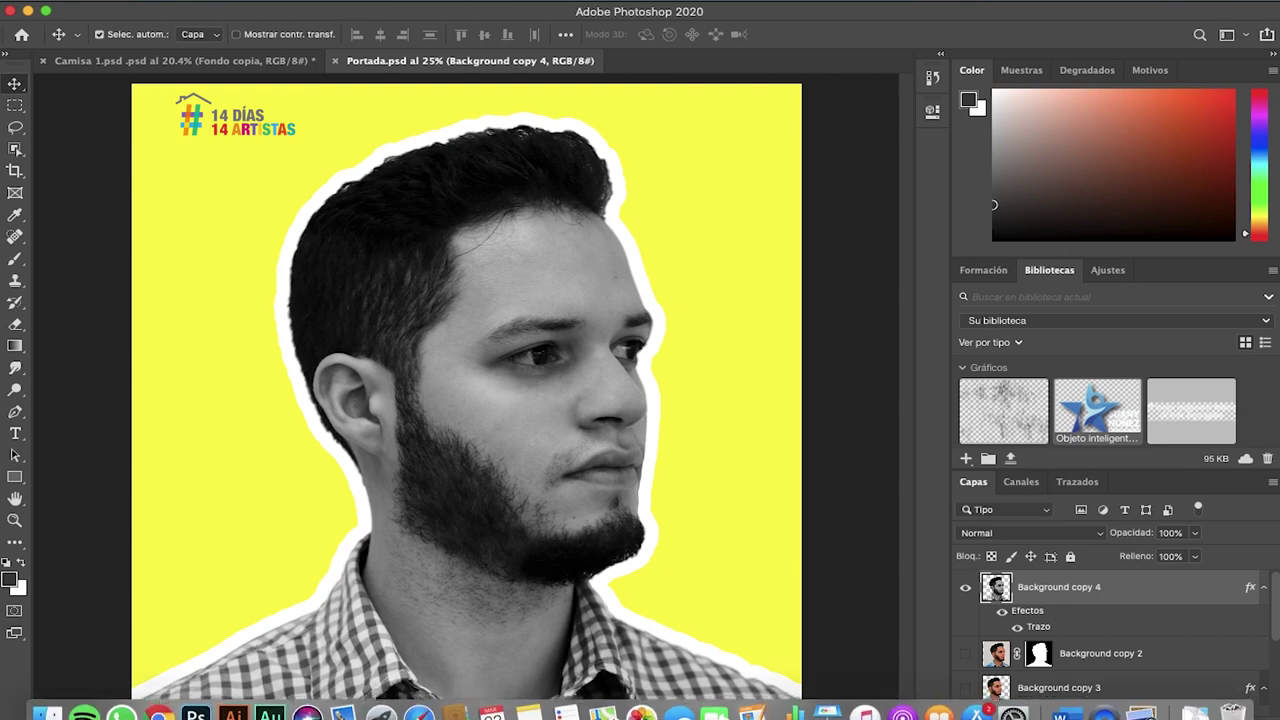
Switch to the Finder folder Archivos para camisa and preview The beatles.jpg
{"action": "left_click", "coordinate": [52, 698]}
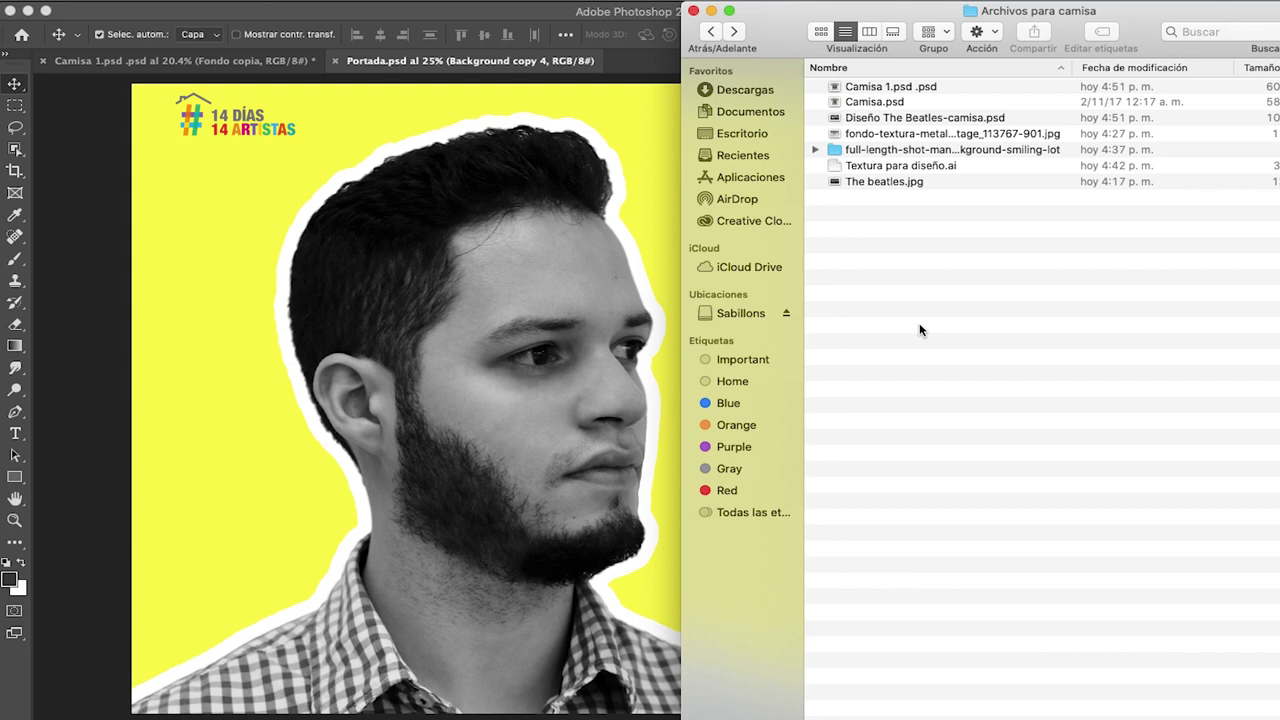
{"action": "right_click", "coordinate": [875, 180]}
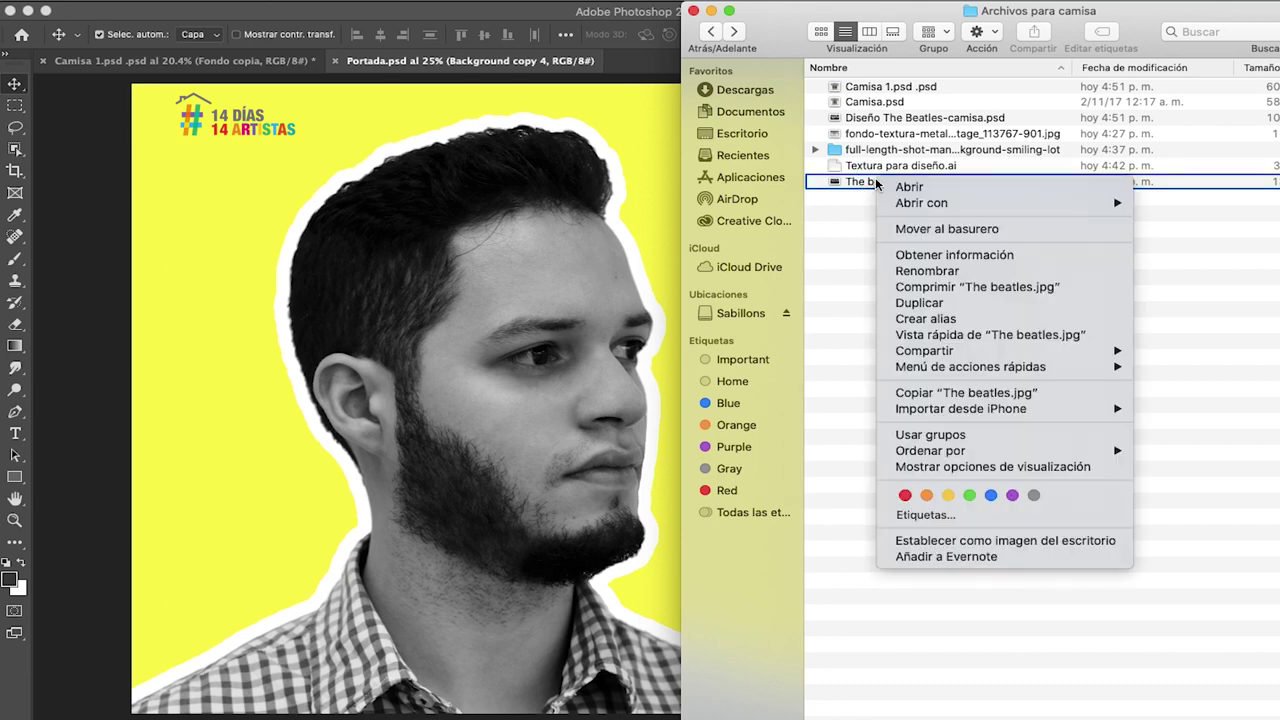
{"action": "left_click", "coordinate": [864, 574]}
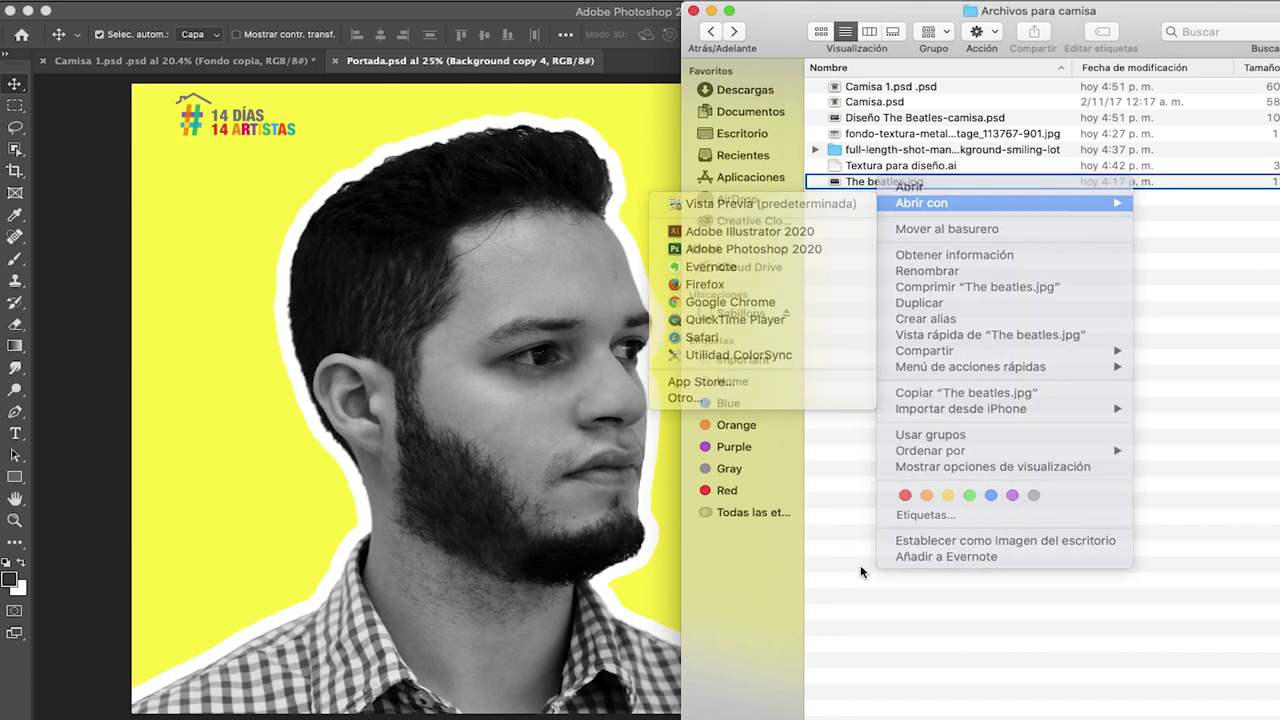
{"action": "left_click", "coordinate": [941, 183]}
{"action": "key", "text": "space"}
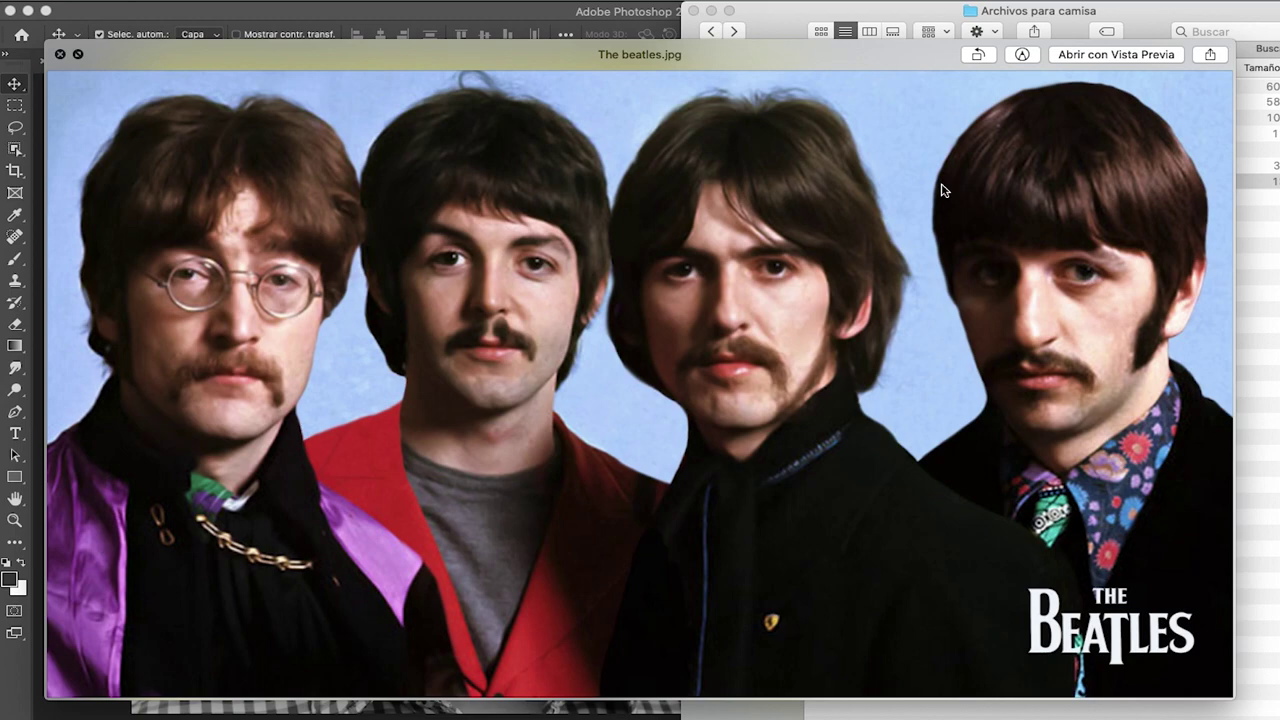
{"action": "key", "text": "space"}
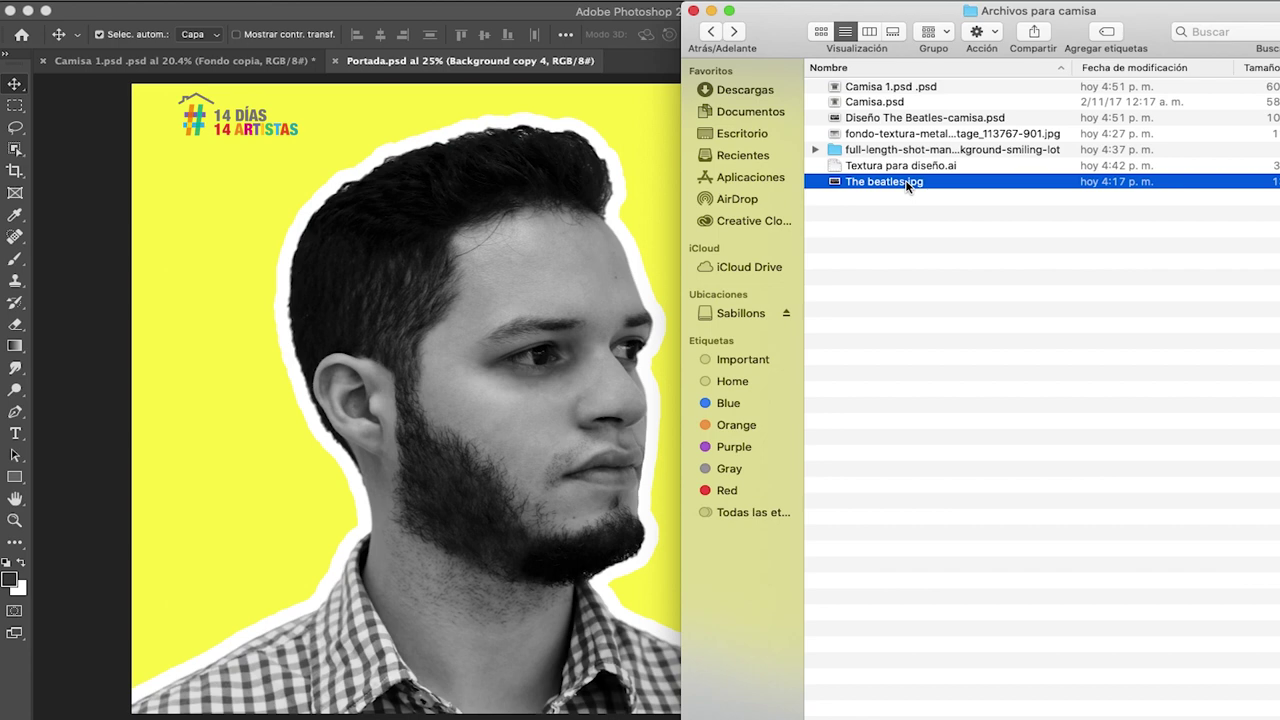
Open The beatles.jpg from the folder in Adobe Photoshop 2020
{"action": "right_click", "coordinate": [907, 184]}
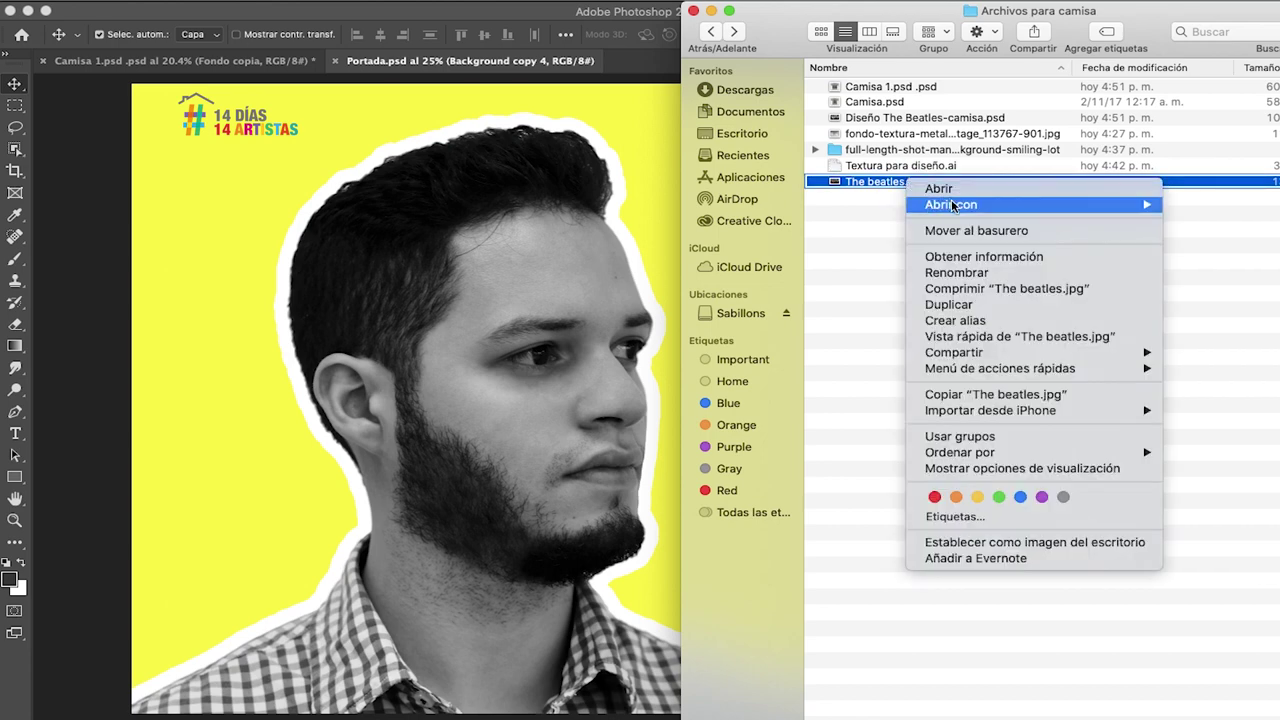
{"action": "mouse_move", "coordinate": [955, 206]}
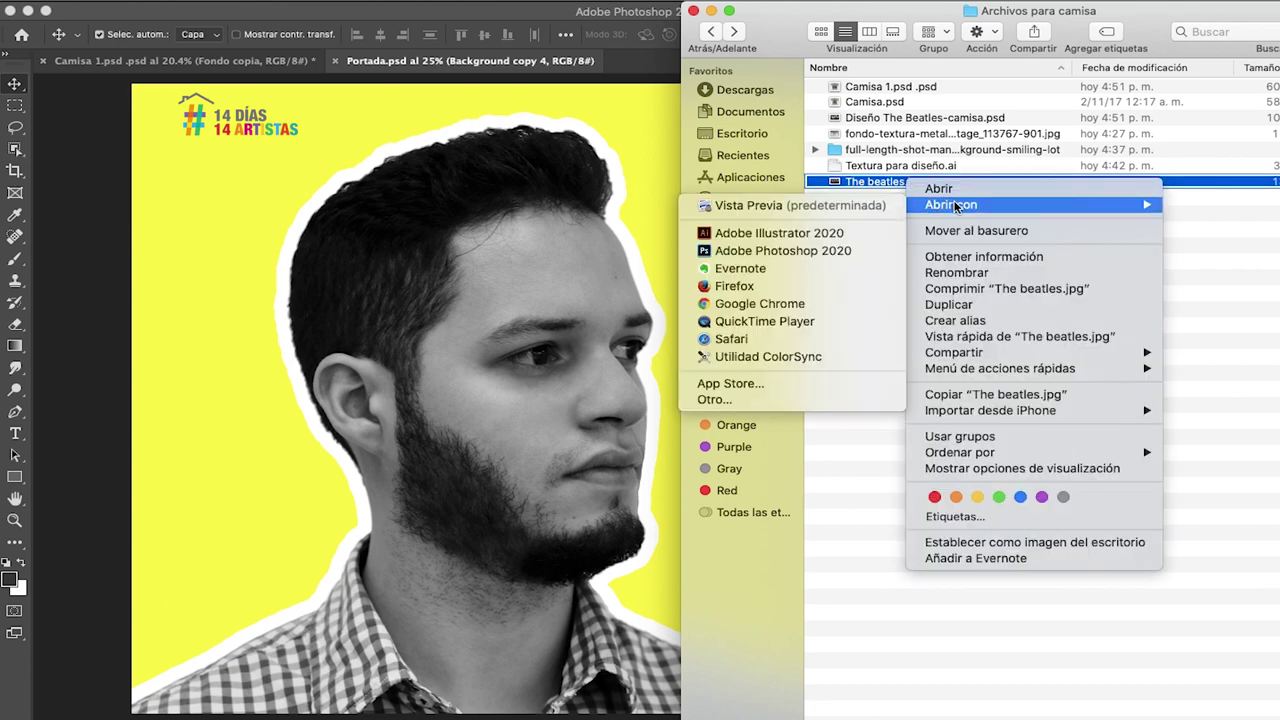
{"action": "left_click", "coordinate": [800, 251]}
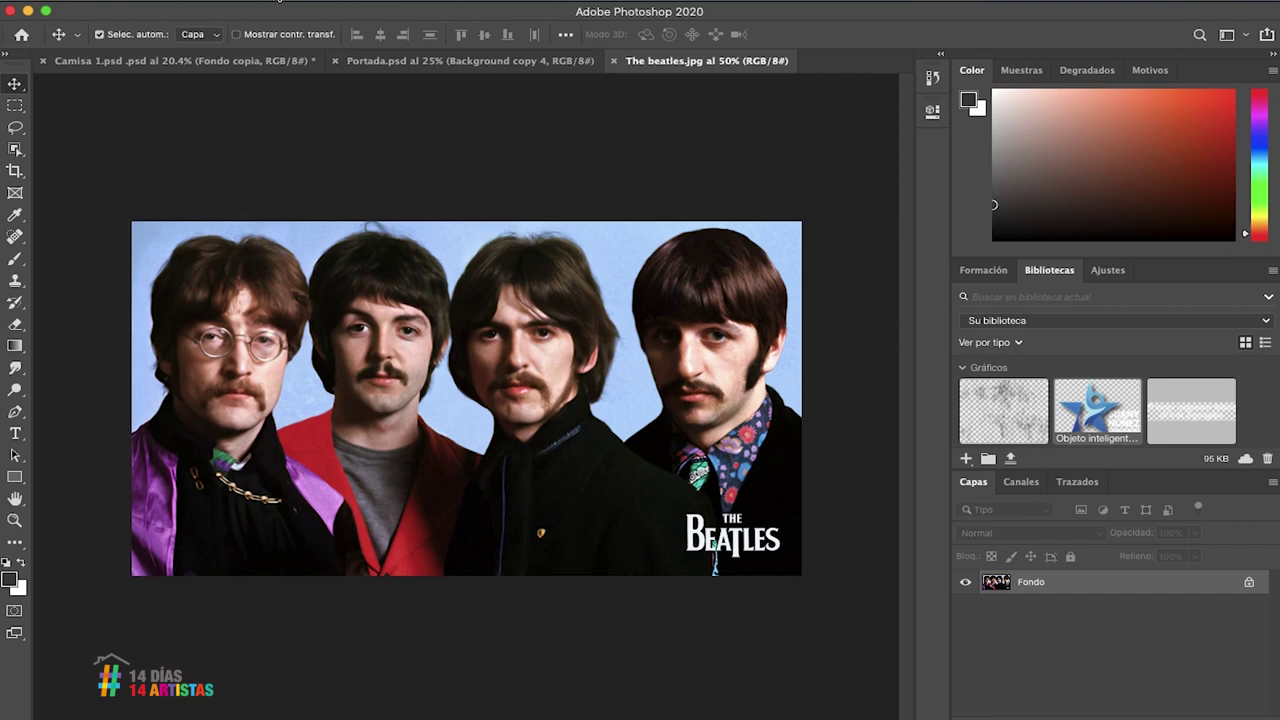
Set the image resolution to 150 pixels per inch and fit the whole photo in the view
{"action": "left_click", "coordinate": [278, 1]}
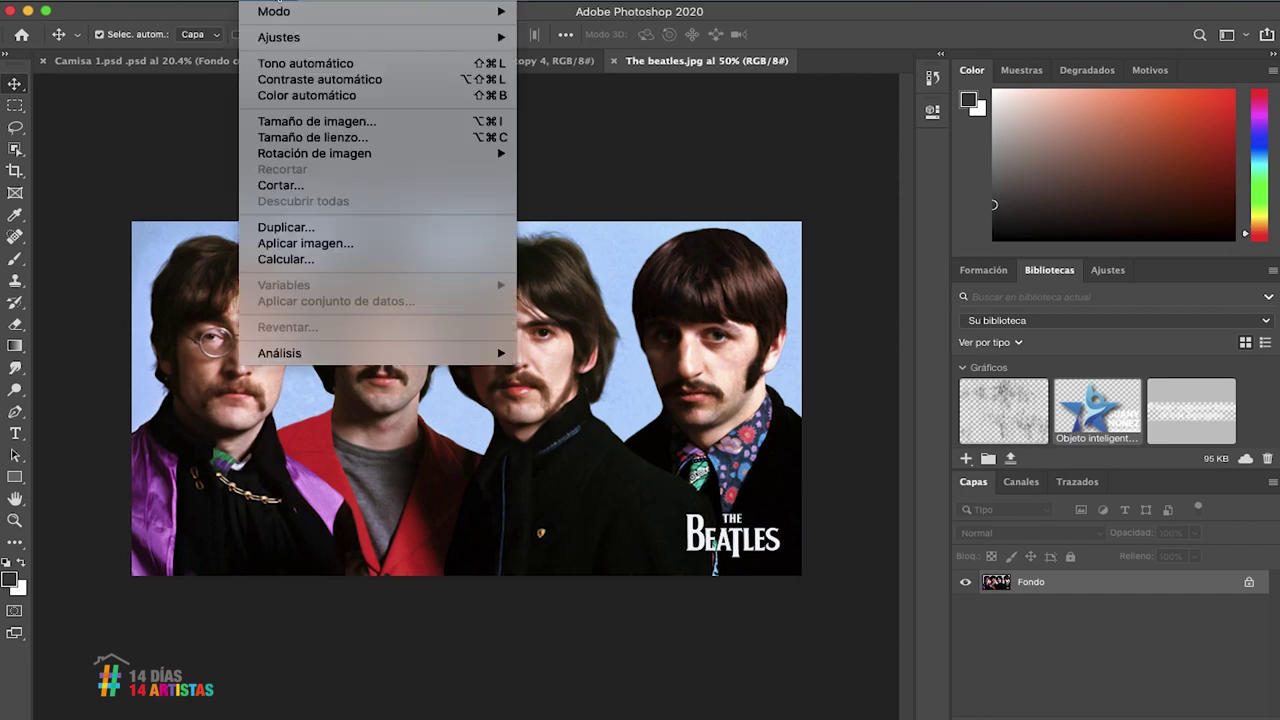
{"action": "left_click", "coordinate": [368, 123]}
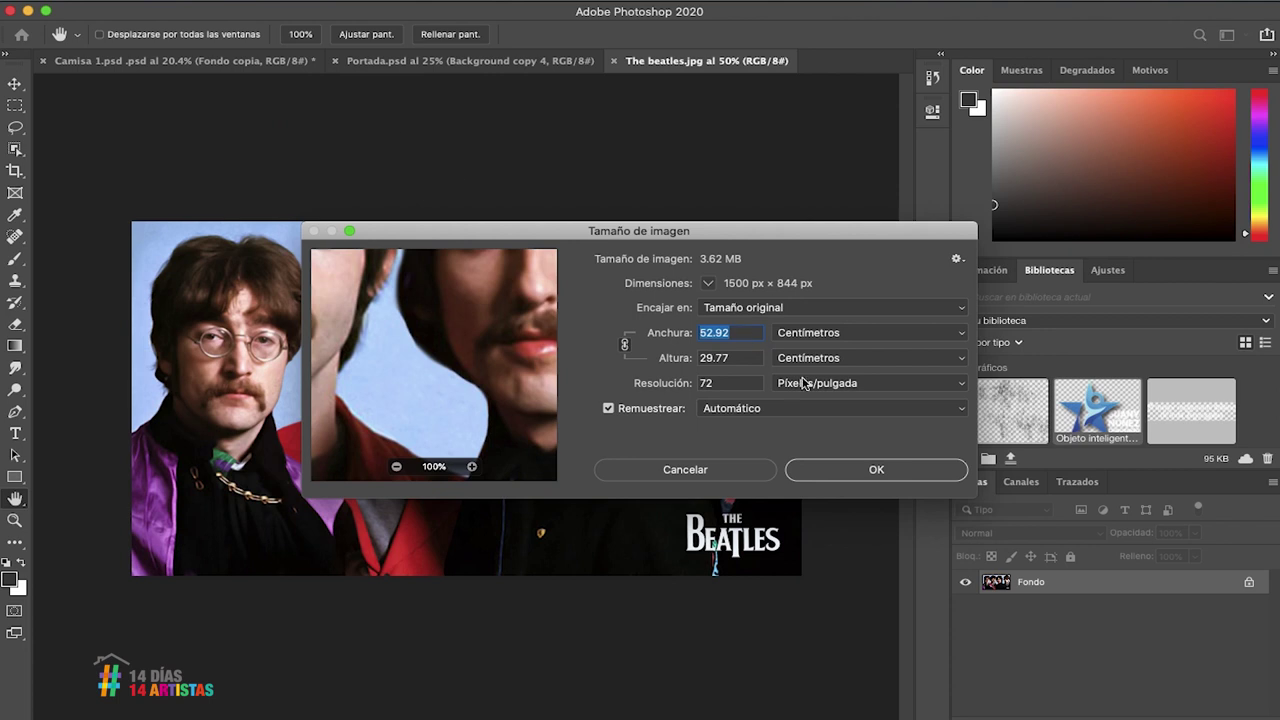
{"action": "left_click", "coordinate": [718, 386]}
{"action": "type", "text": "150"}
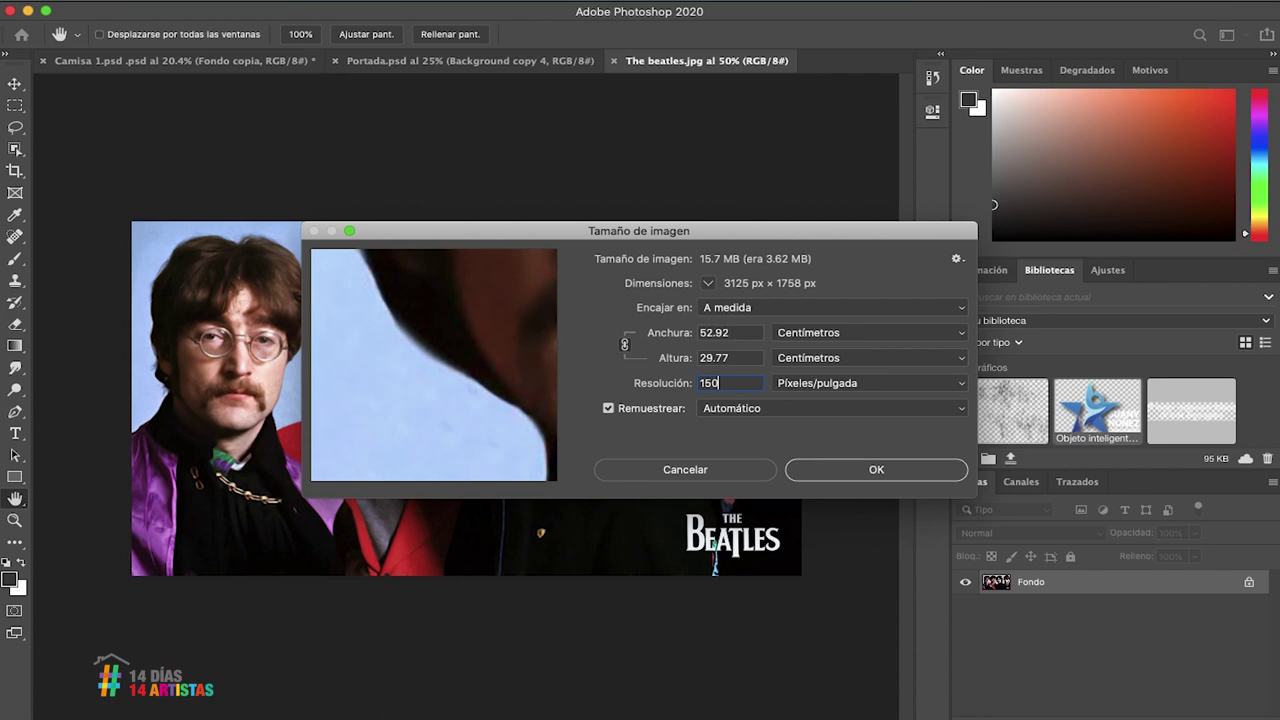
{"action": "key", "text": "Return"}
{"action": "key", "text": "v"}
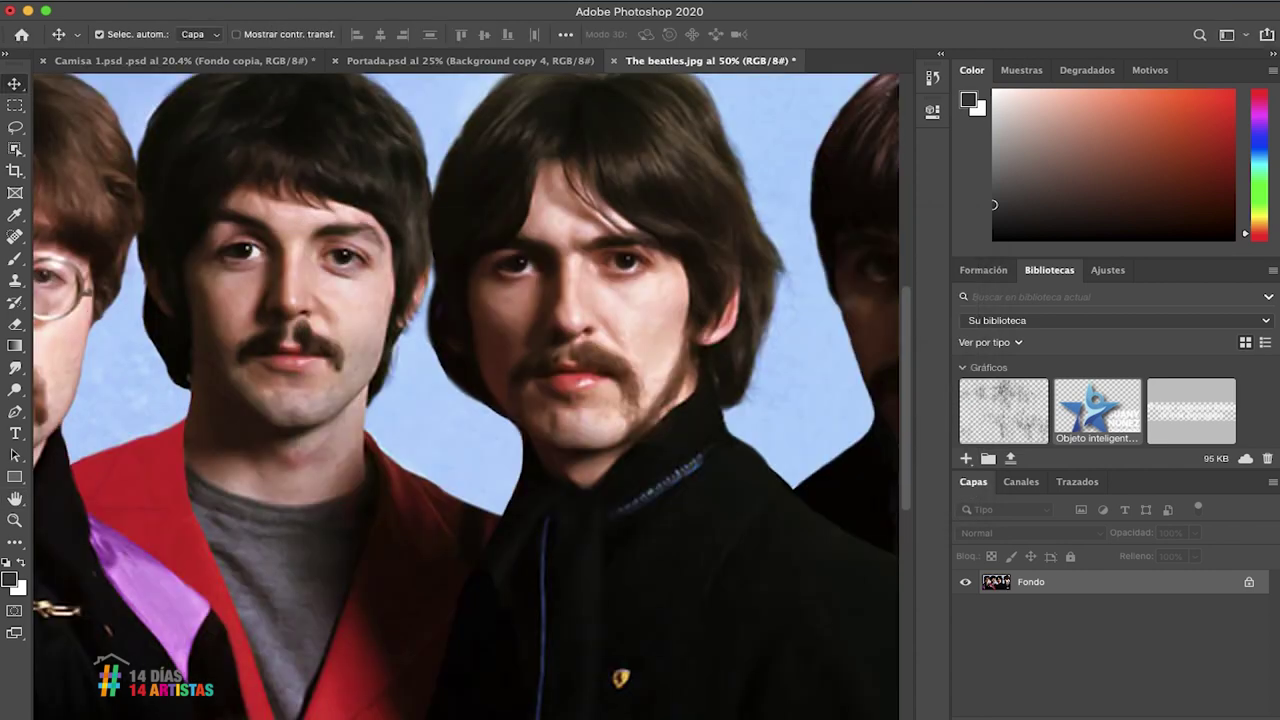
{"action": "key", "text": "super+0"}
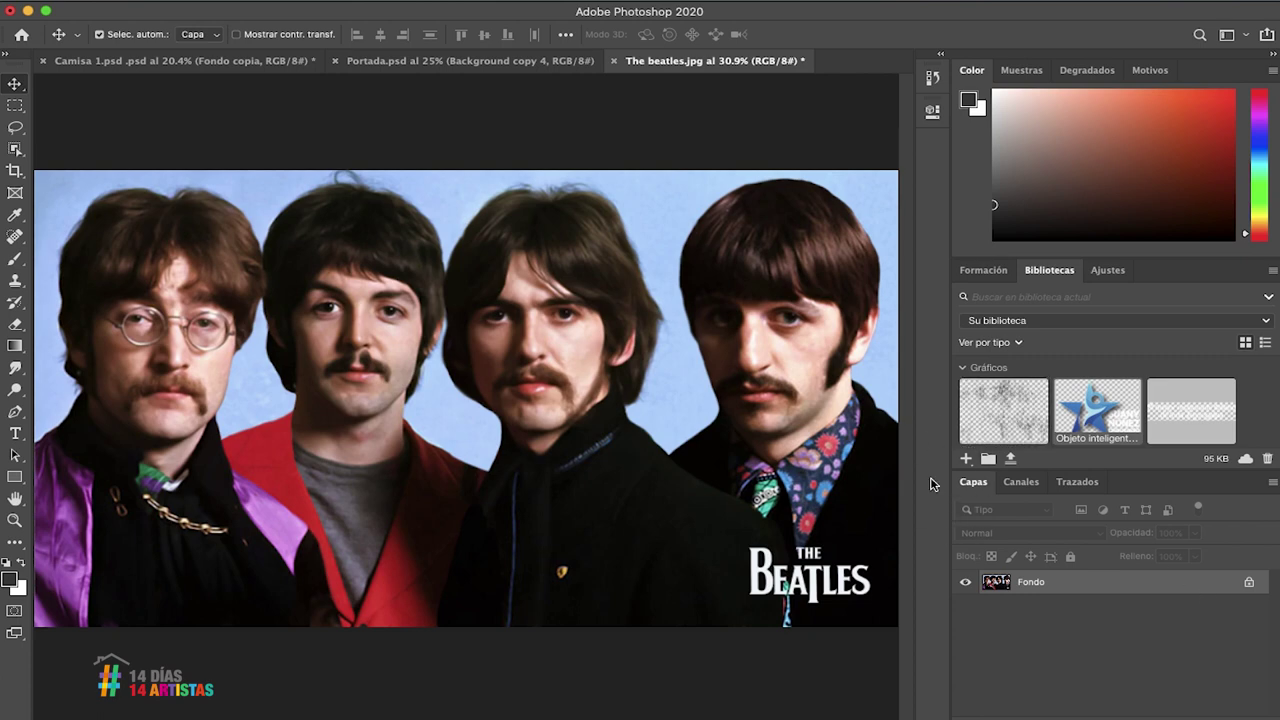
Duplicate the Fondo layer and convert the document to CMYK colour without flattening, accepting the U.S. Web Coated (SWOP) v2 profile
{"action": "left_click_drag", "start_coordinate": [1195, 592], "coordinate": [1230, 714]}
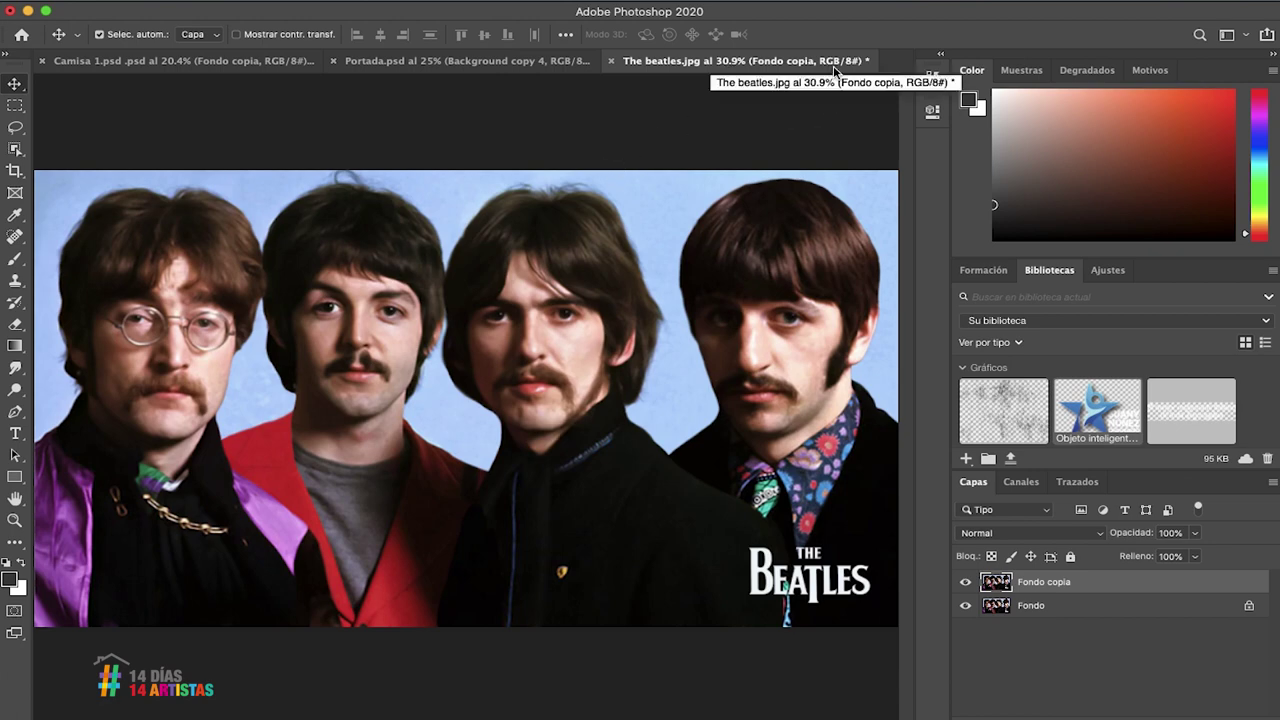
{"action": "left_click", "coordinate": [234, 3]}
{"action": "mouse_move", "coordinate": [490, 12]}
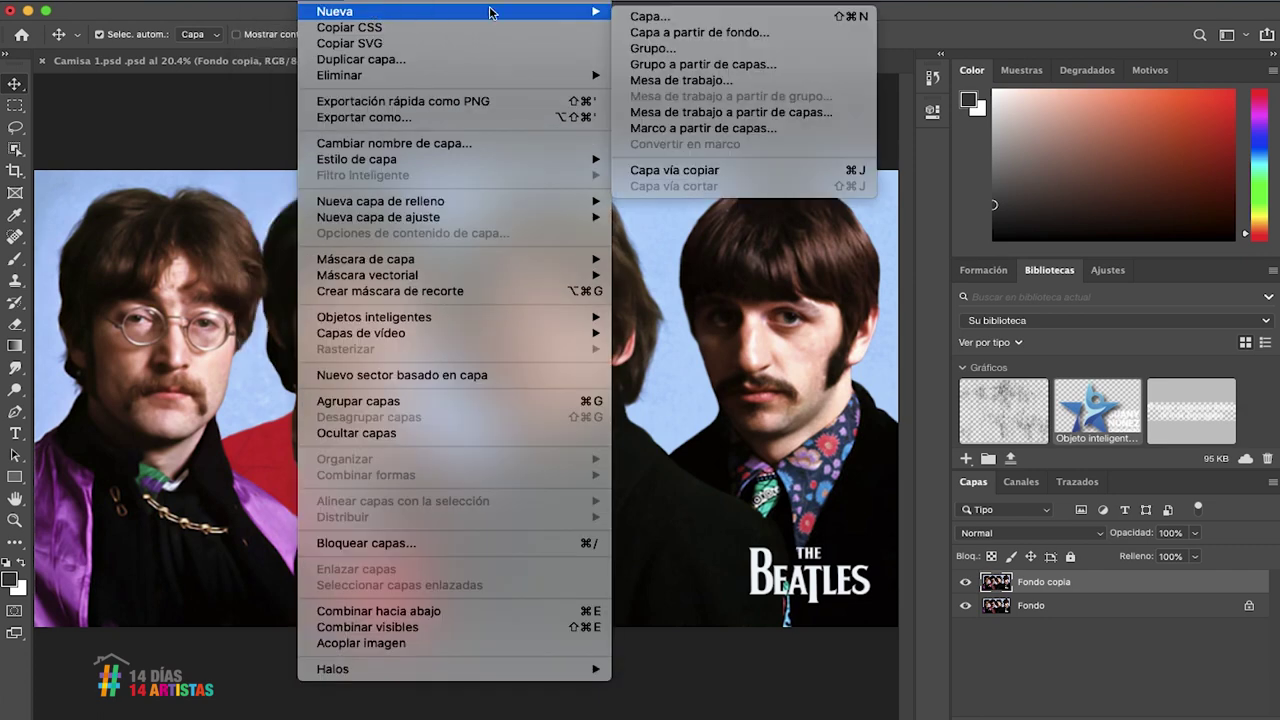
{"action": "mouse_move", "coordinate": [315, 12]}
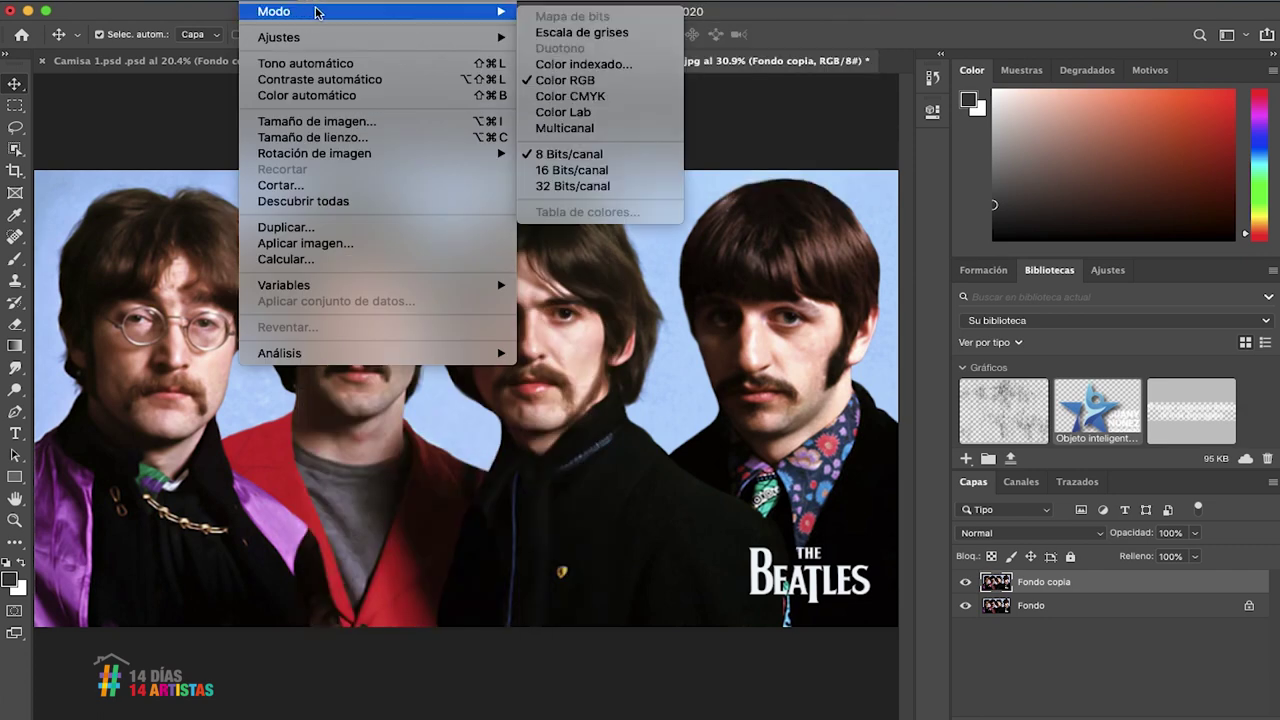
{"action": "left_click", "coordinate": [589, 97]}
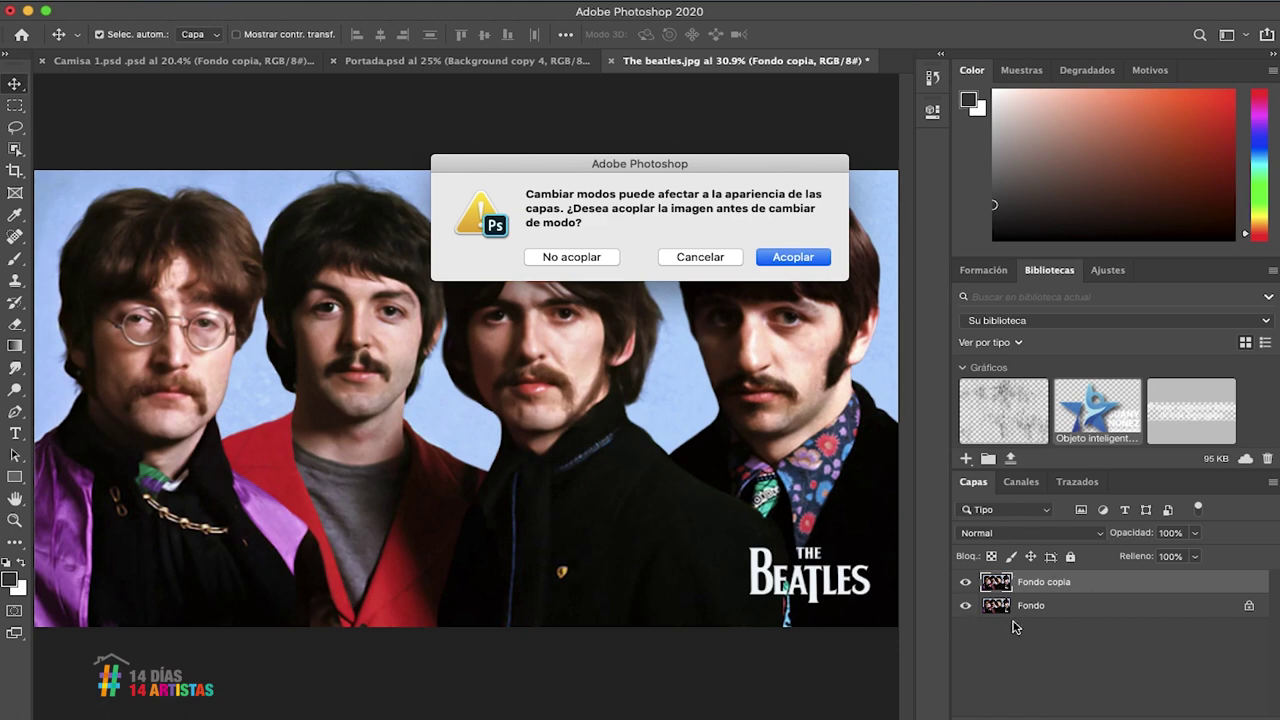
{"action": "left_click", "coordinate": [580, 260]}
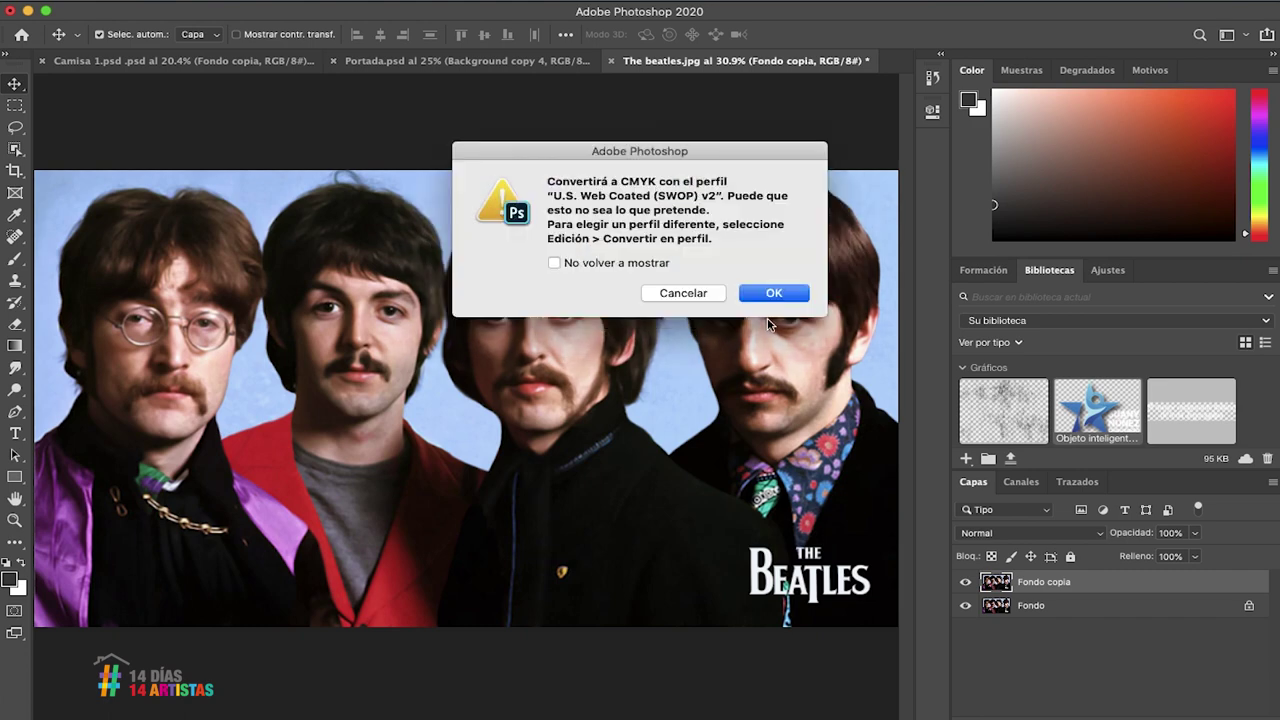
{"action": "left_click", "coordinate": [777, 295]}
{"action": "left_click", "coordinate": [774, 293]}
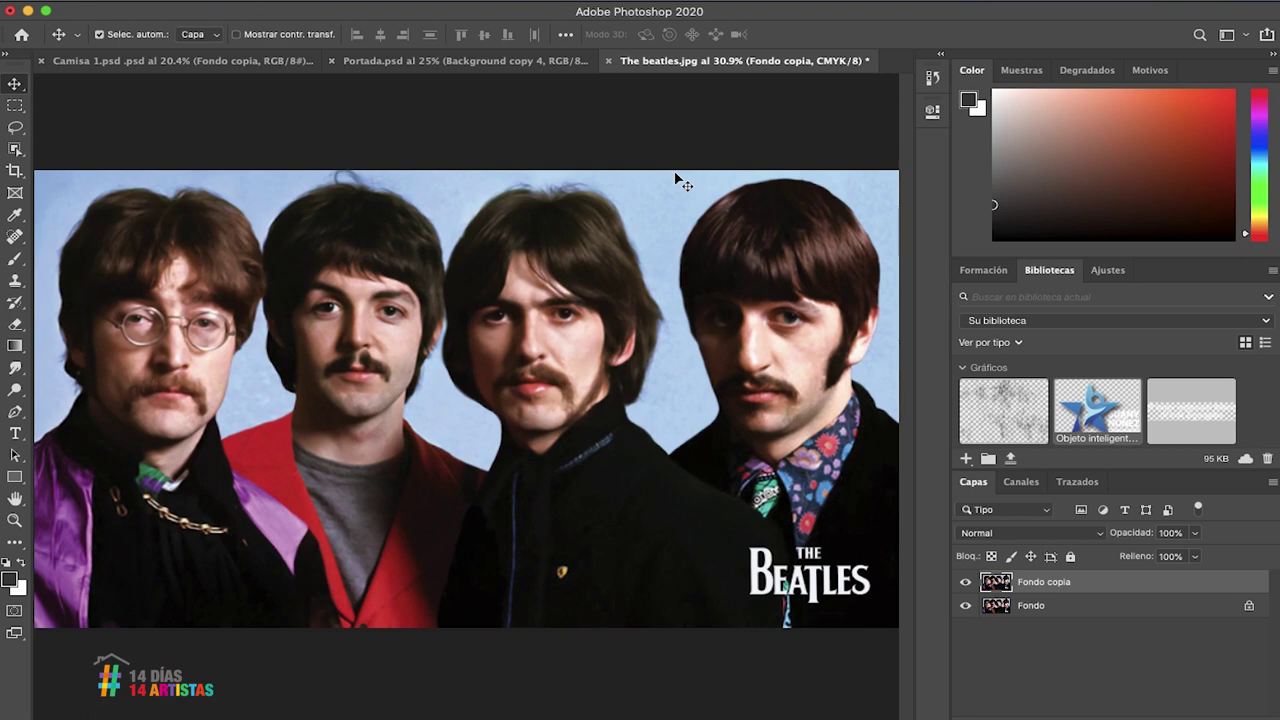
Examine the Cian, Magenta, Amarillo and Negro channels one at a time to compare their contrast
{"action": "left_click", "coordinate": [1022, 483]}
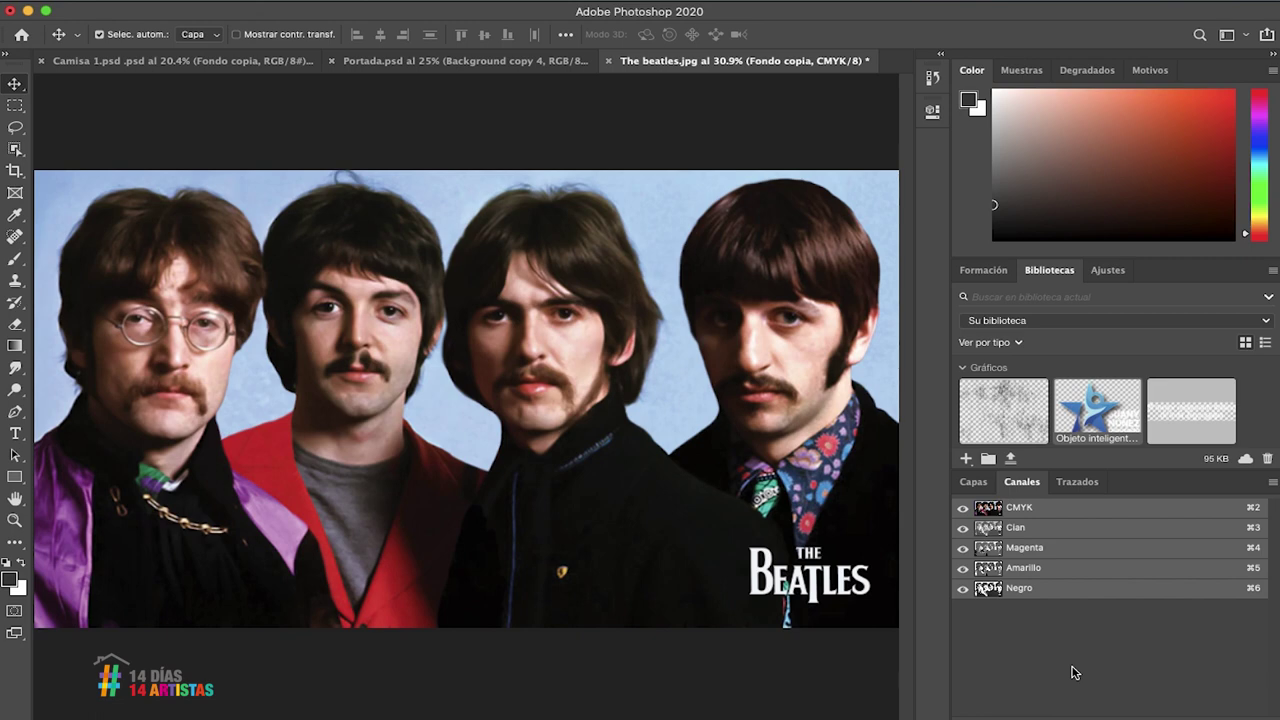
{"action": "left_click", "coordinate": [963, 548]}
{"action": "left_click", "coordinate": [963, 568]}
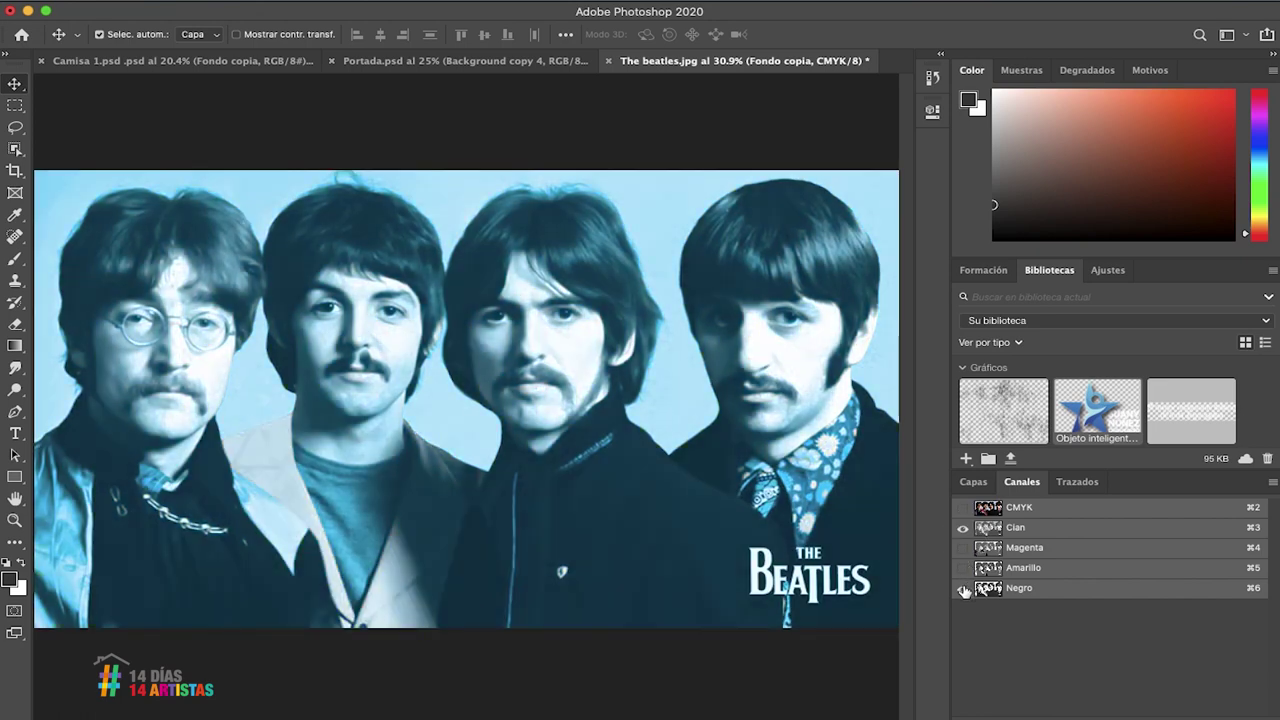
{"action": "left_click", "coordinate": [963, 588]}
{"action": "left_click", "coordinate": [1040, 528]}
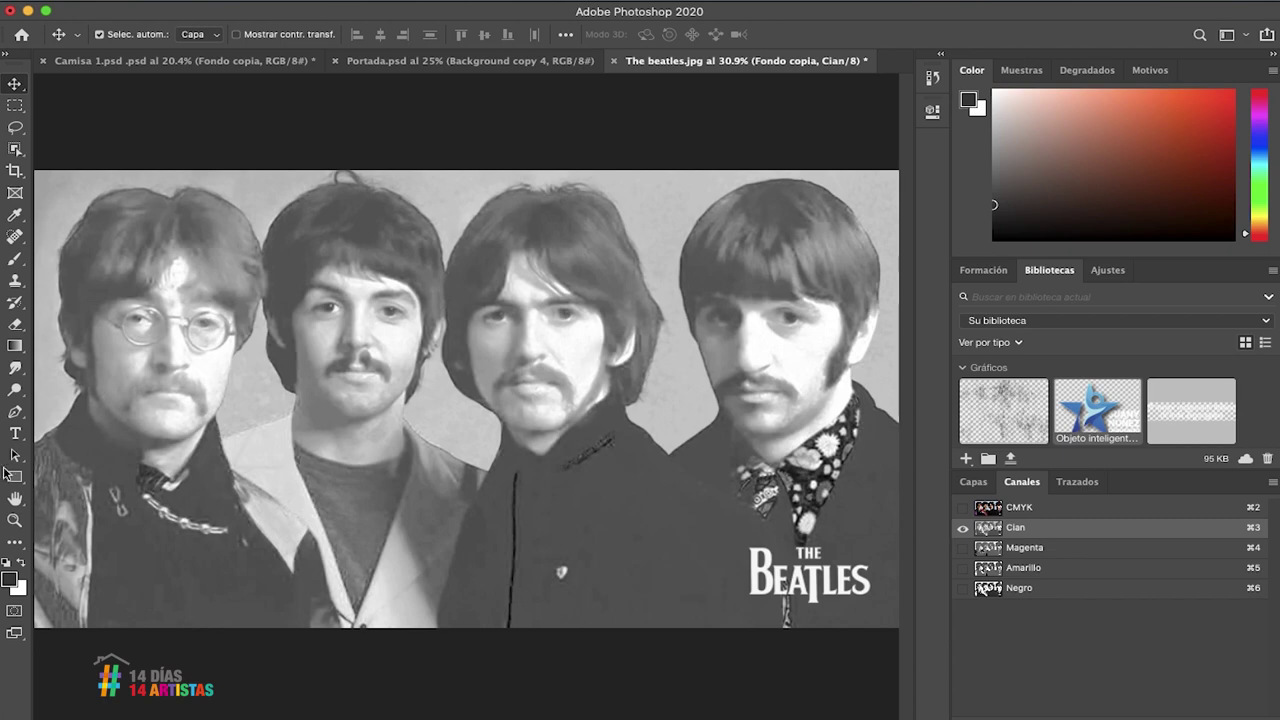
{"action": "left_click", "coordinate": [963, 548]}
{"action": "left_click", "coordinate": [963, 528]}
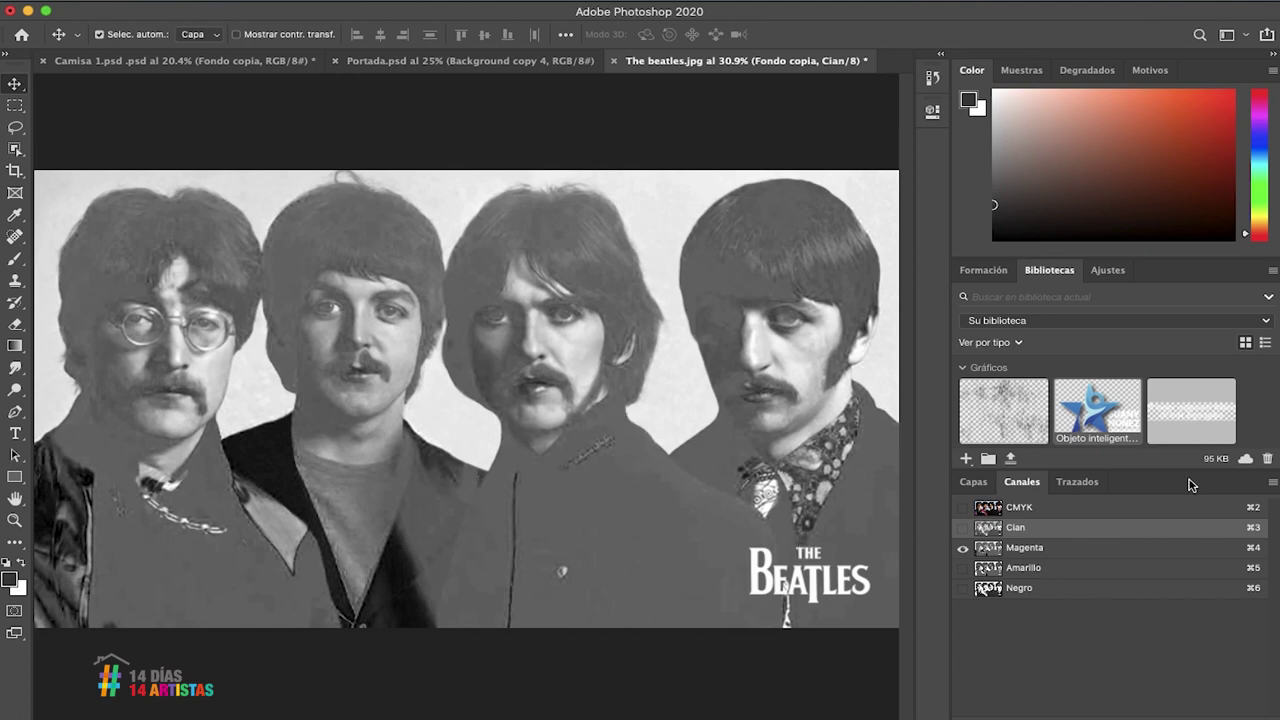
{"action": "left_click", "coordinate": [963, 567]}
{"action": "left_click", "coordinate": [963, 547]}
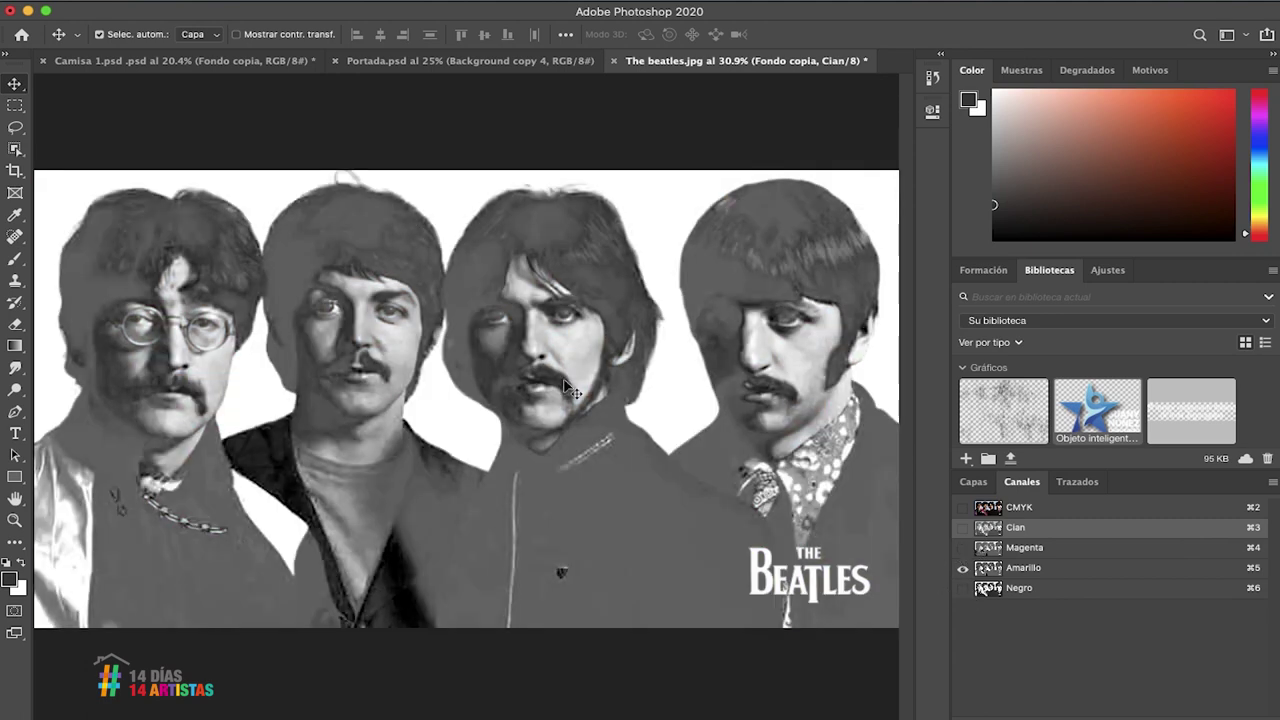
{"action": "left_click", "coordinate": [963, 587]}
{"action": "left_click", "coordinate": [963, 569]}
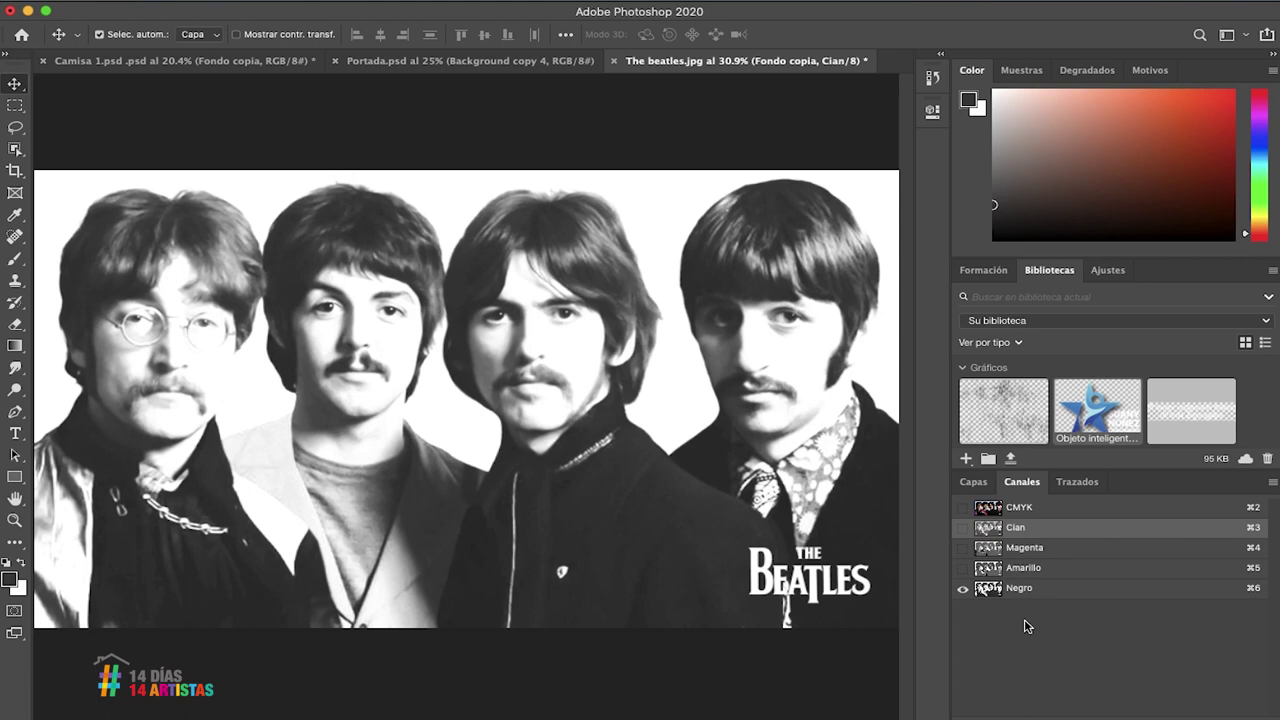
Load the Negro channel as a selection and show all the CMYK channels again
{"action": "left_click", "coordinate": [982, 592]}
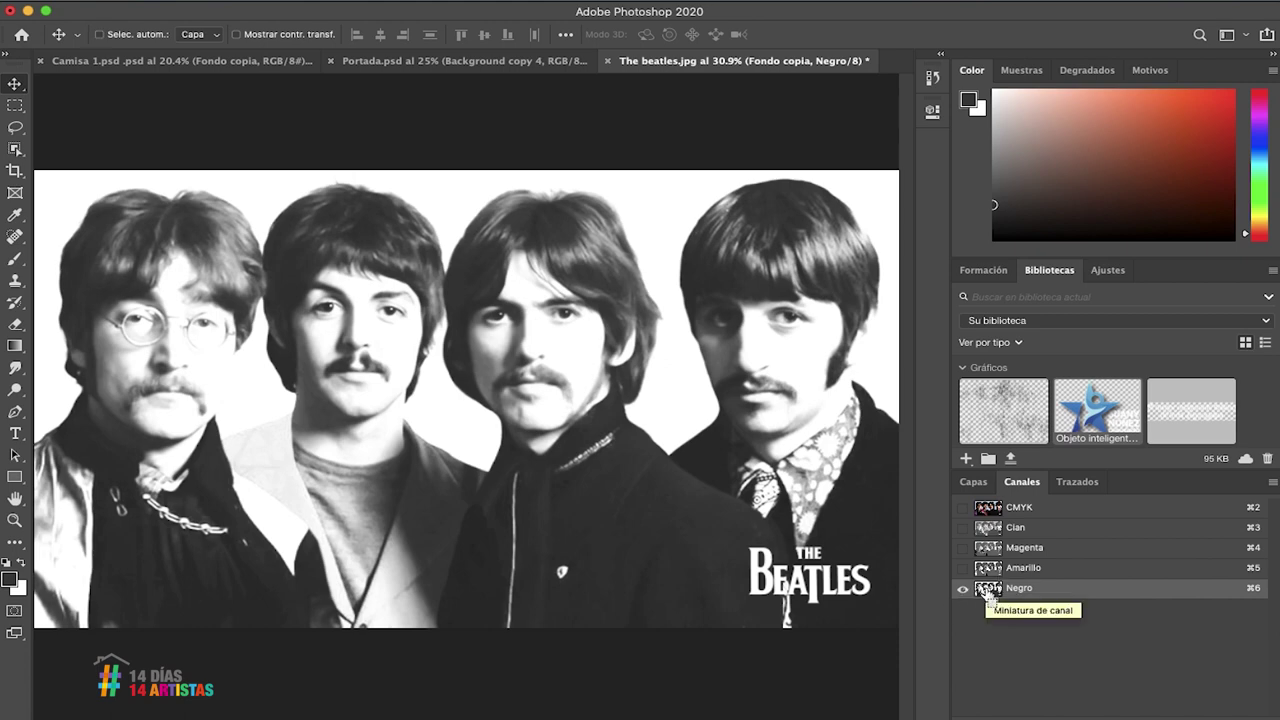
{"action": "left_click", "coordinate": [986, 591], "text": "super"}
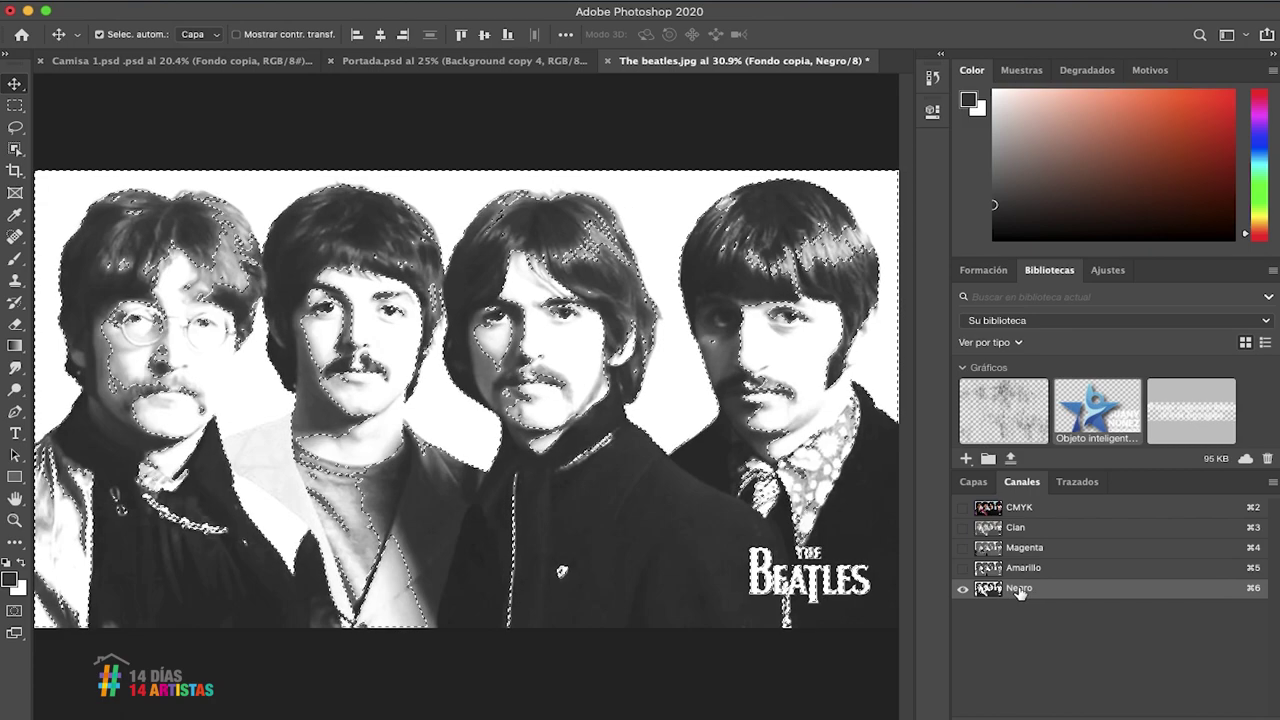
{"action": "left_click", "coordinate": [963, 509]}
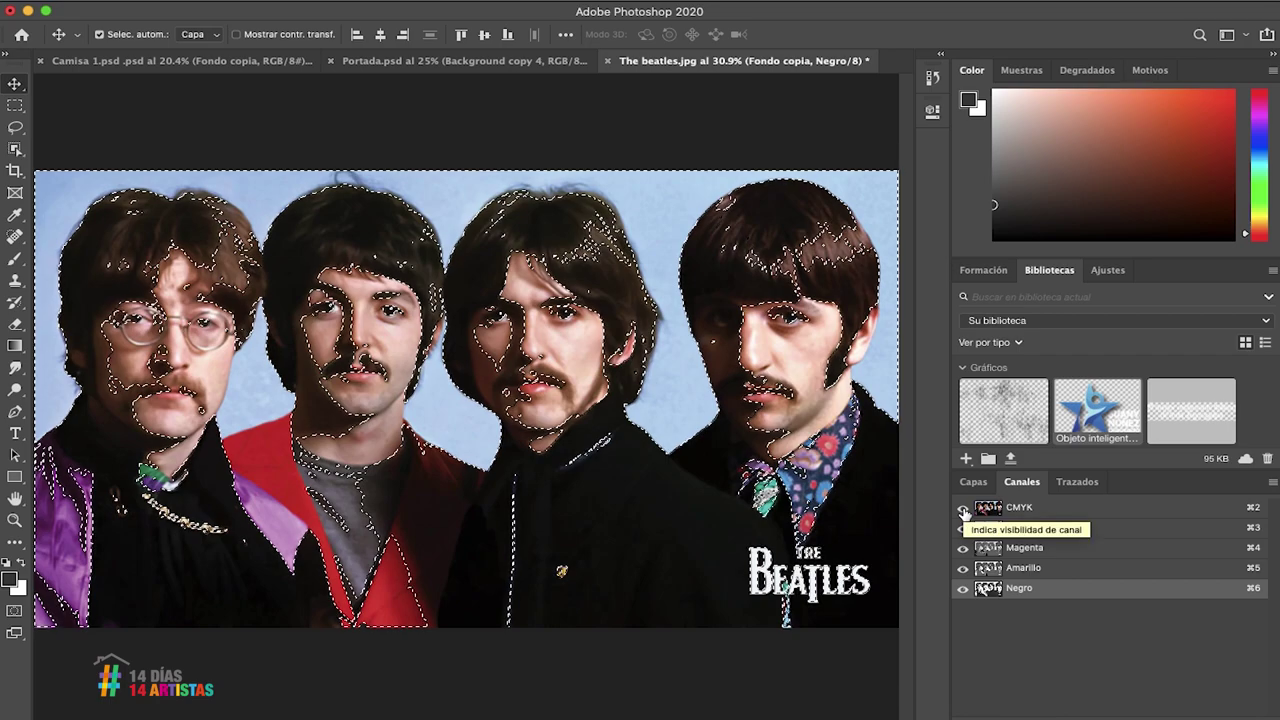
Add a new empty layer above Fondo copia and hide the Fondo copia and Fondo layers
{"action": "left_click", "coordinate": [971, 483]}
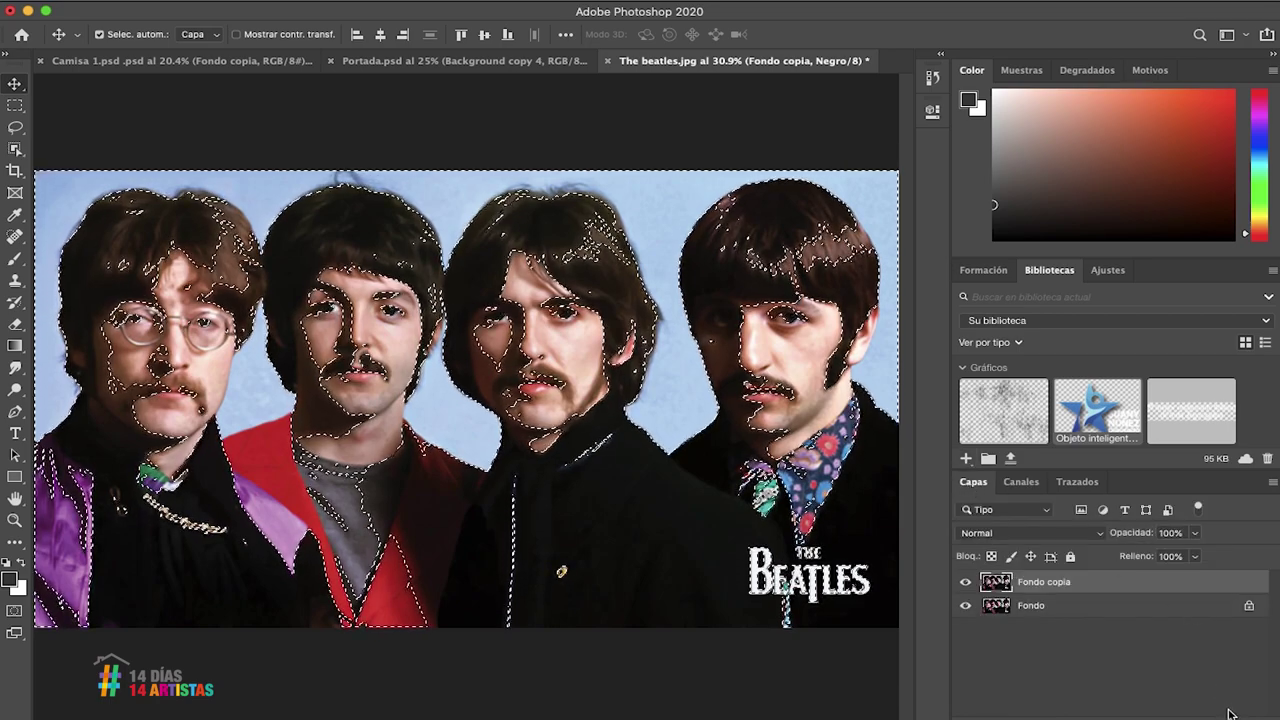
{"action": "key", "text": "super+j"}
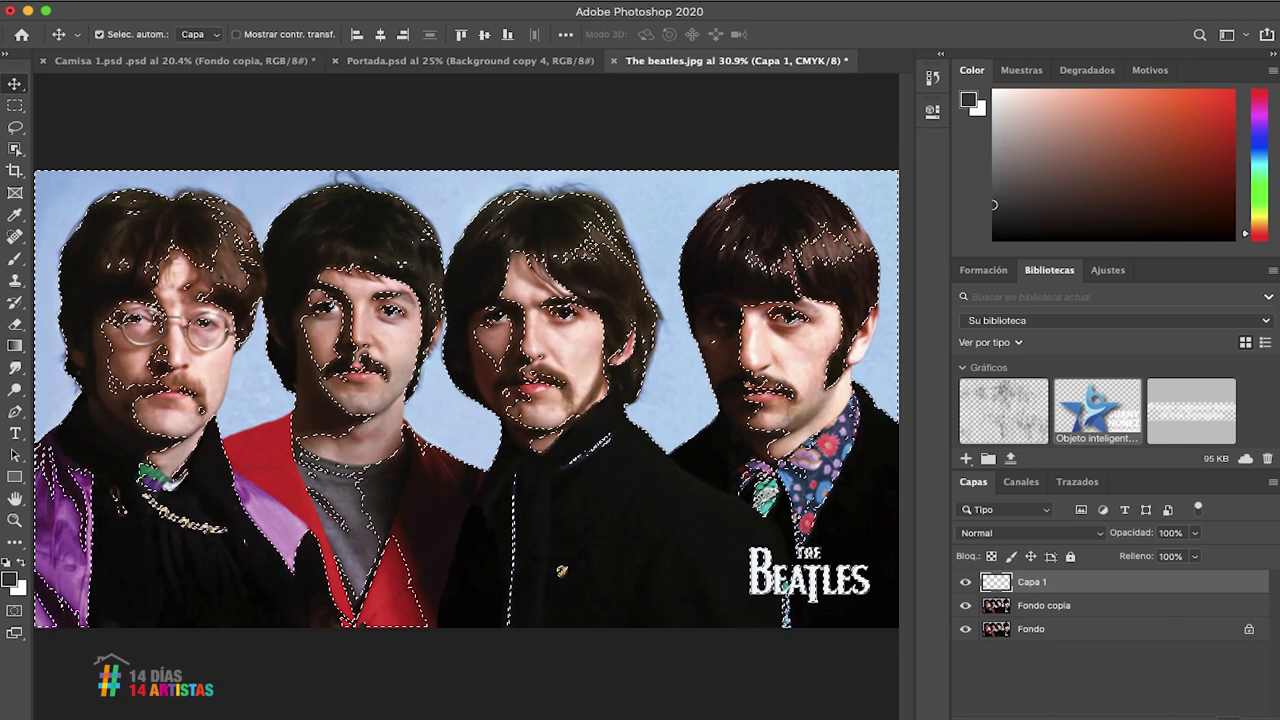
{"action": "left_click", "coordinate": [965, 605]}
{"action": "left_click", "coordinate": [965, 629]}
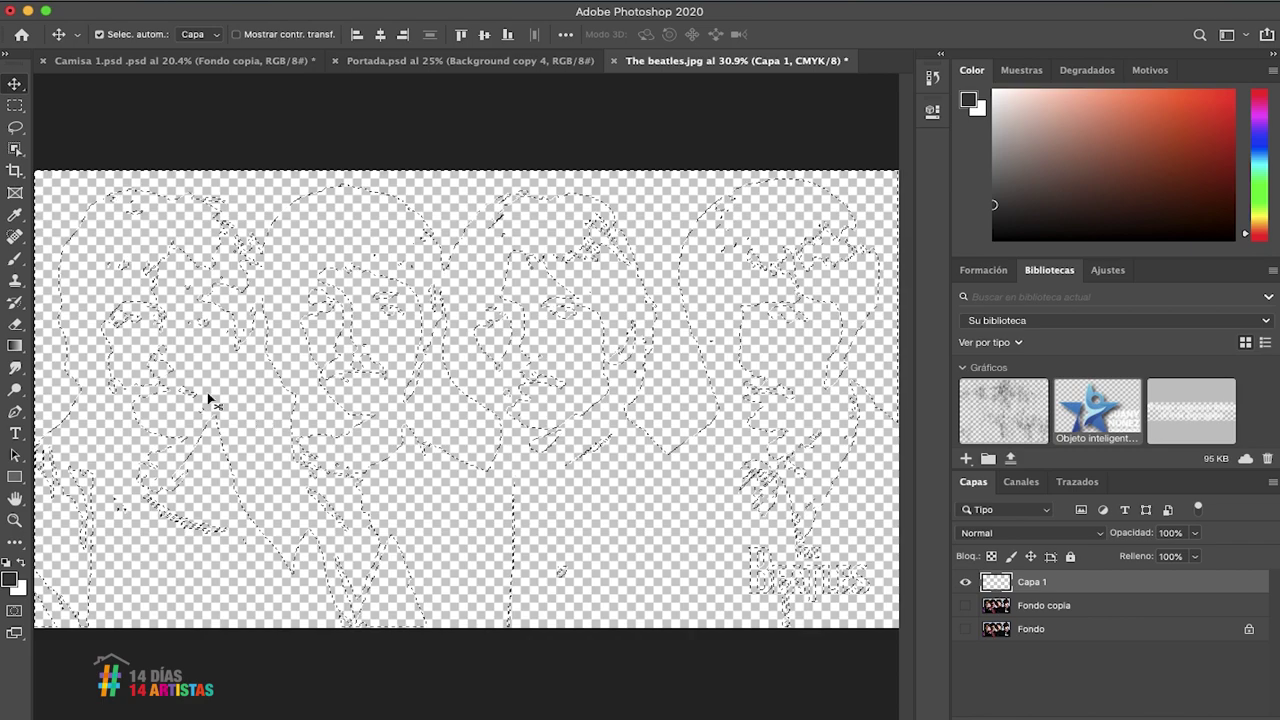
Choose the Brush tool and set the foreground colour to dark grey #373737
{"action": "left_click", "coordinate": [17, 262]}
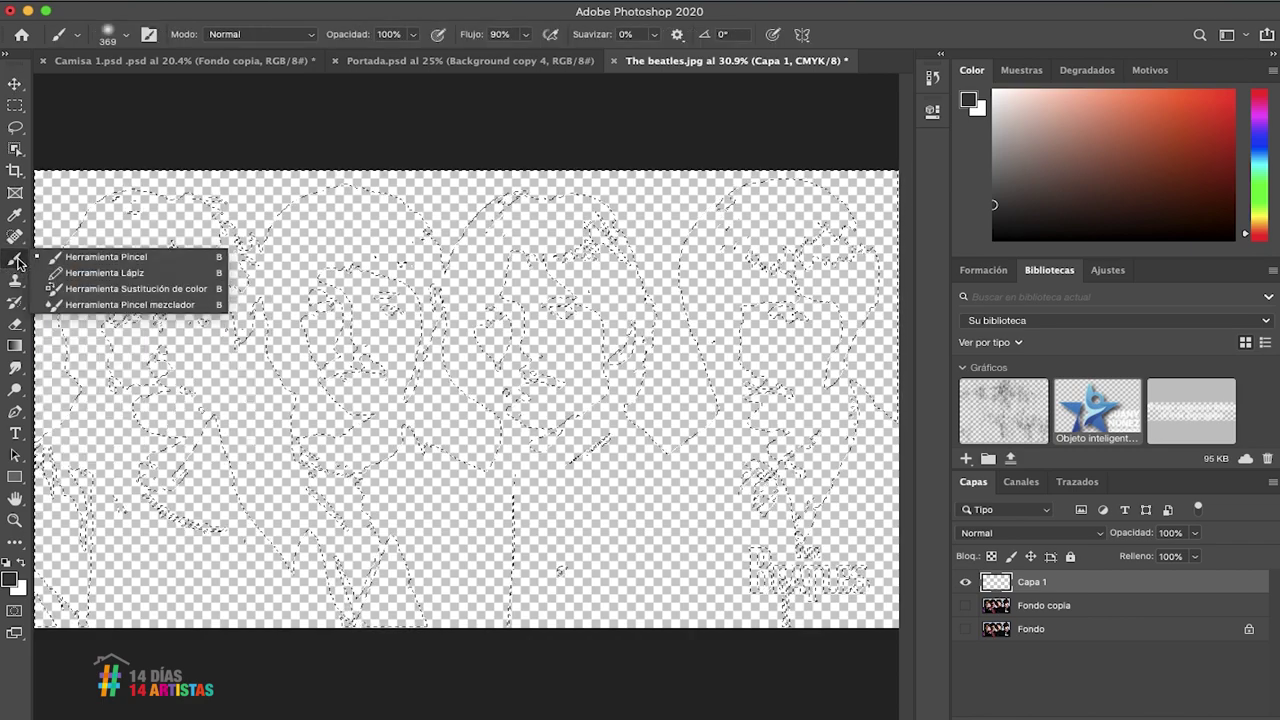
{"action": "left_click", "coordinate": [100, 257]}
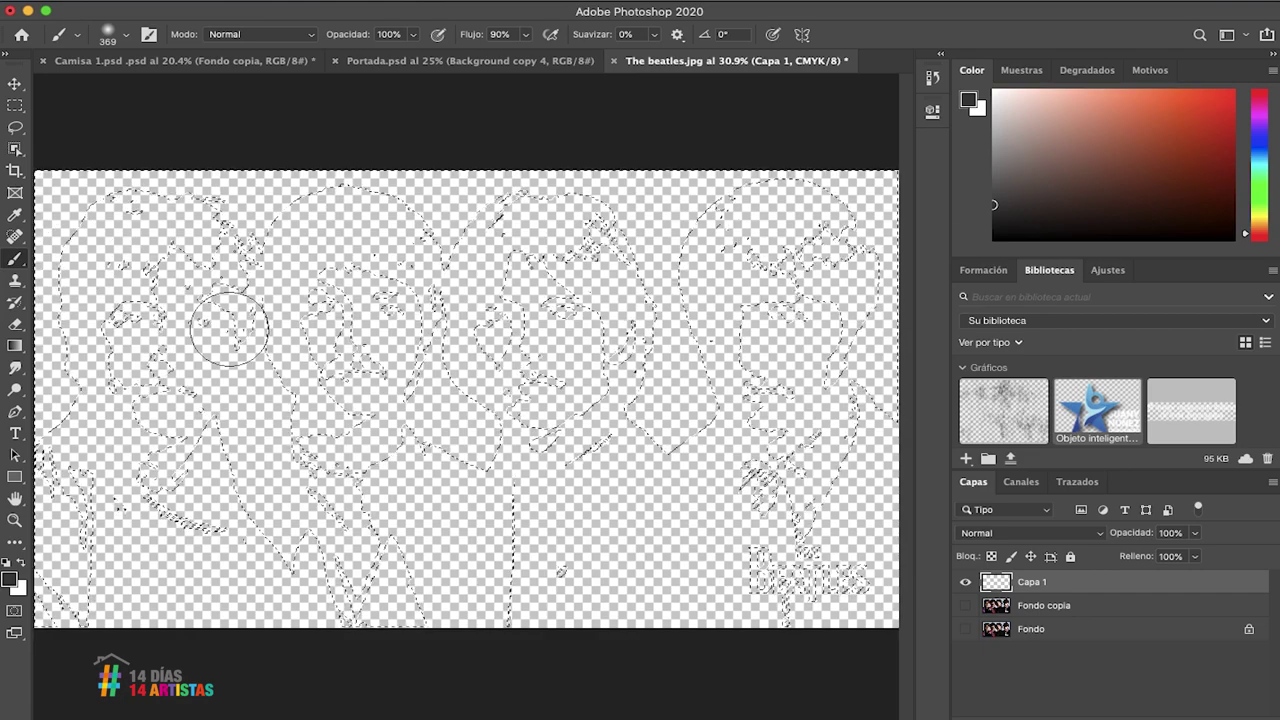
{"action": "left_click", "coordinate": [12, 582]}
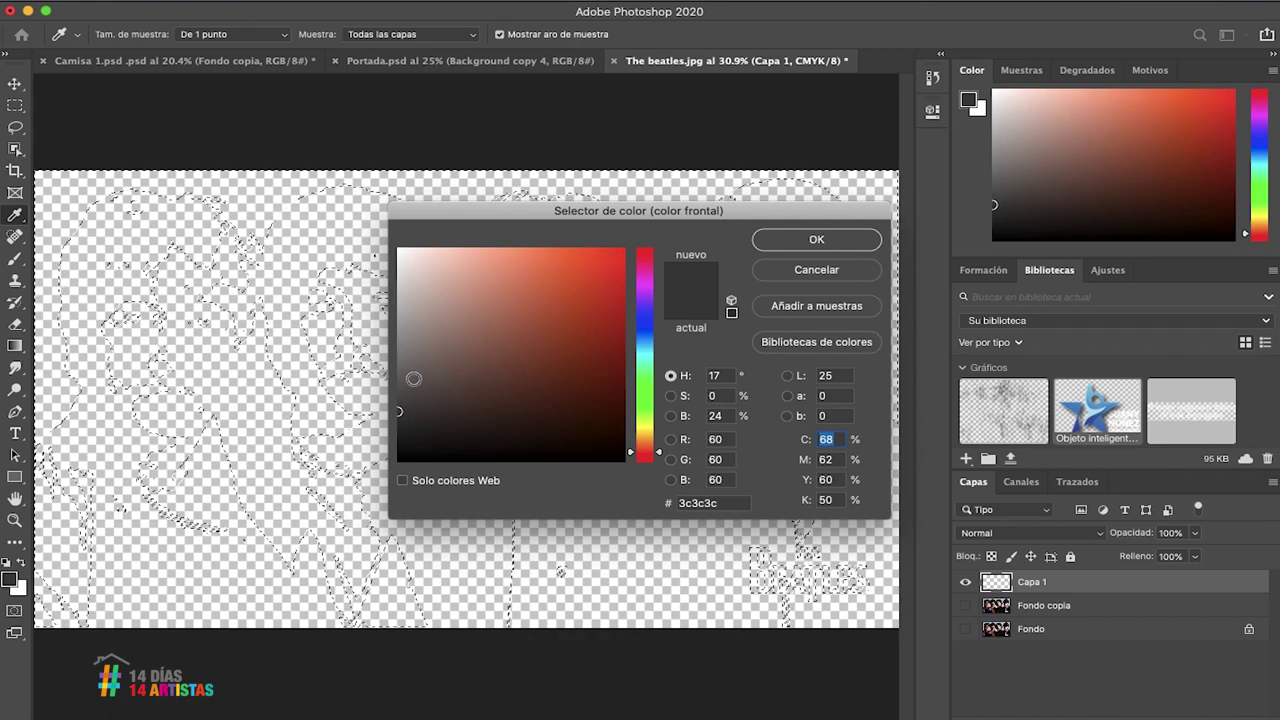
{"action": "left_click_drag", "start_coordinate": [399, 414], "coordinate": [397, 416]}
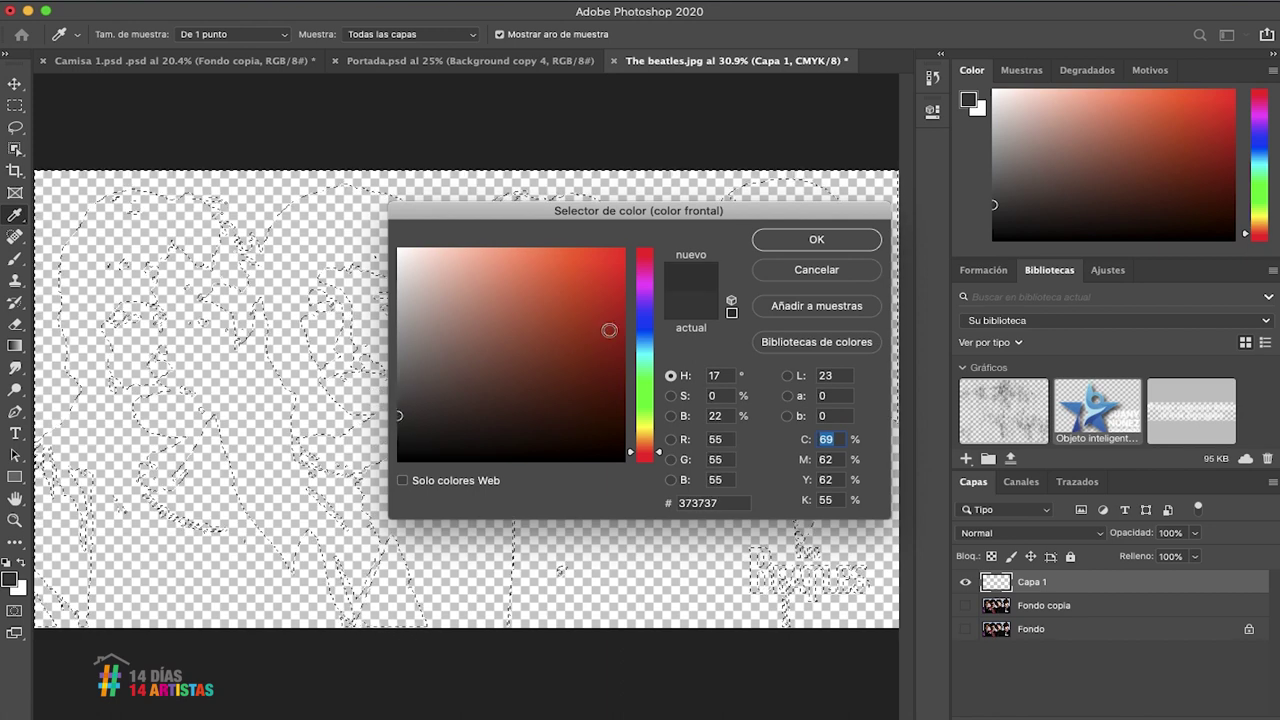
{"action": "left_click", "coordinate": [814, 240]}
Try painting the selected background around the tops of the heads on Capa 1 in dark grey, and undo the strokes
{"action": "key", "text": "b"}
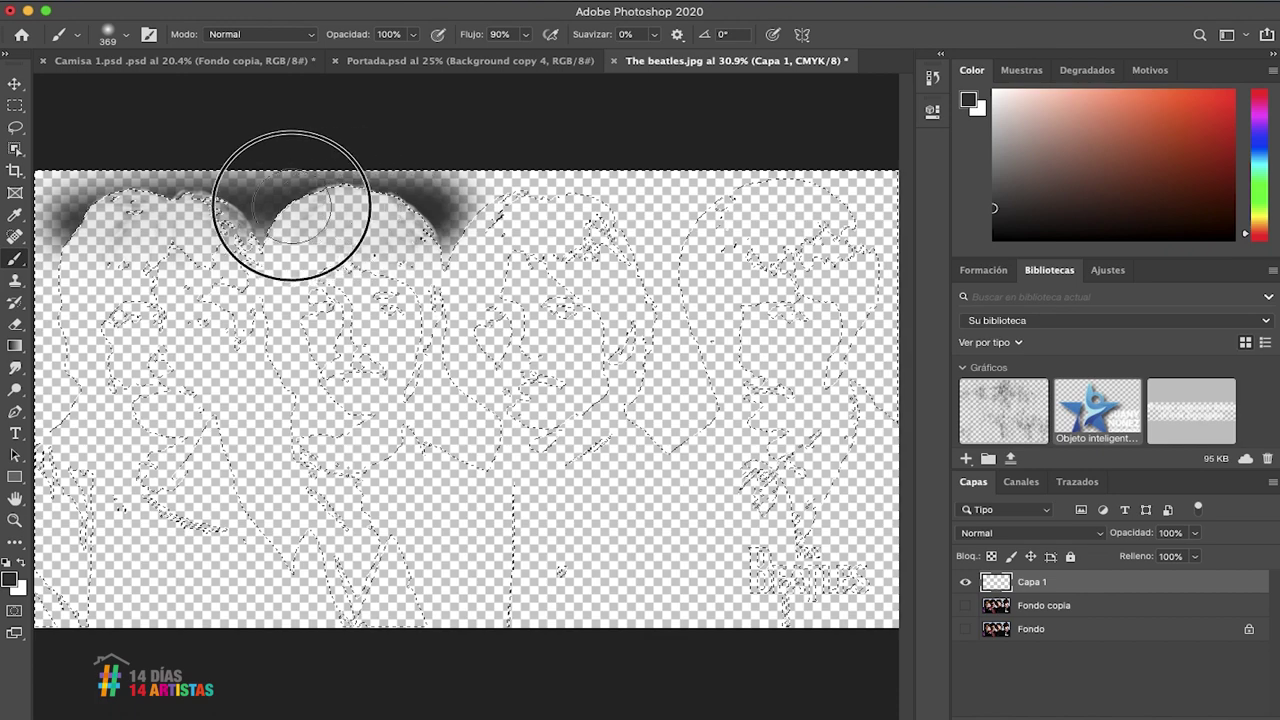
{"action": "left_click_drag", "start_coordinate": [697, 205], "coordinate": [740, 218]}
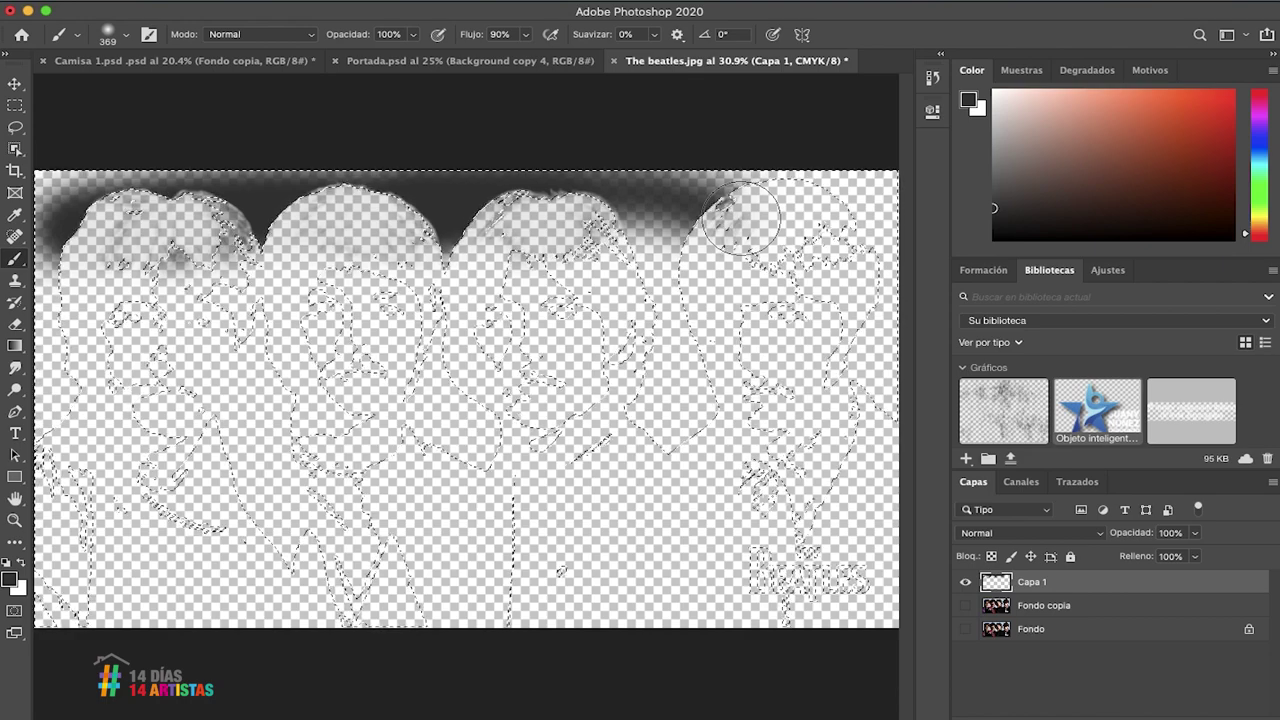
{"action": "key", "text": "super+z"}
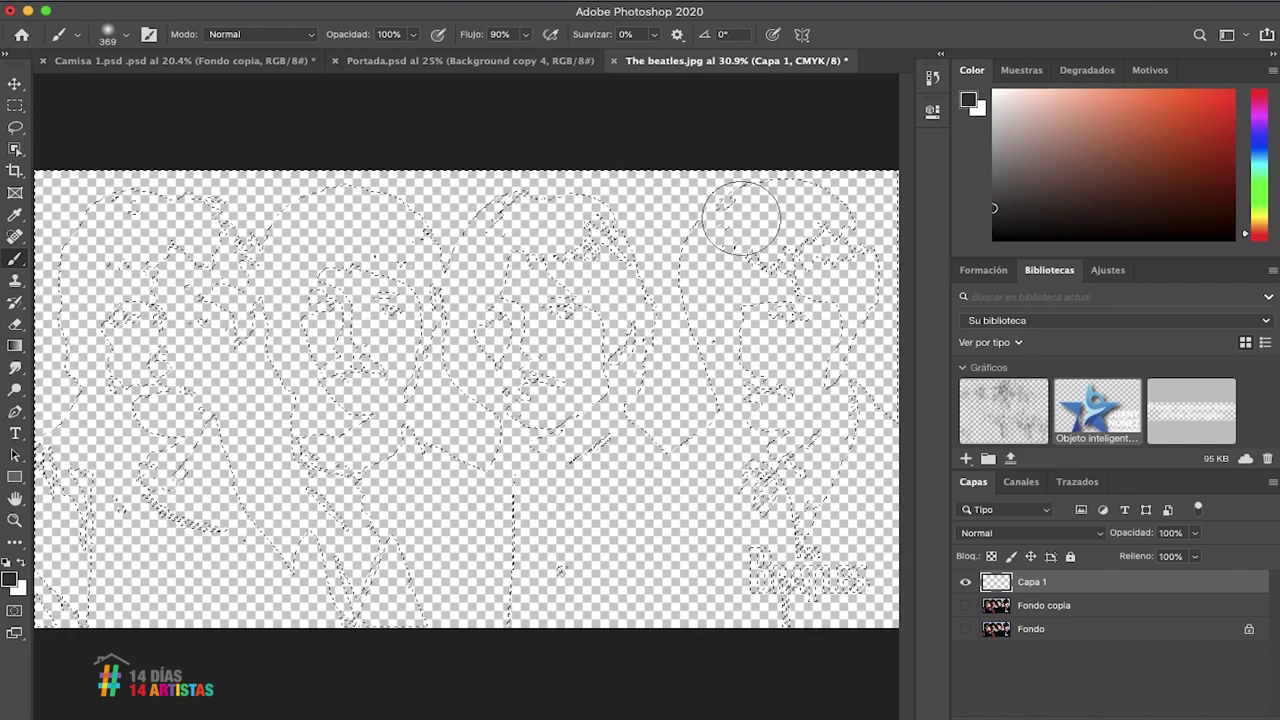
Invert the selection so it covers the portraits instead of the background, and undo the brush dabs made to test it
{"action": "key", "text": "v"}
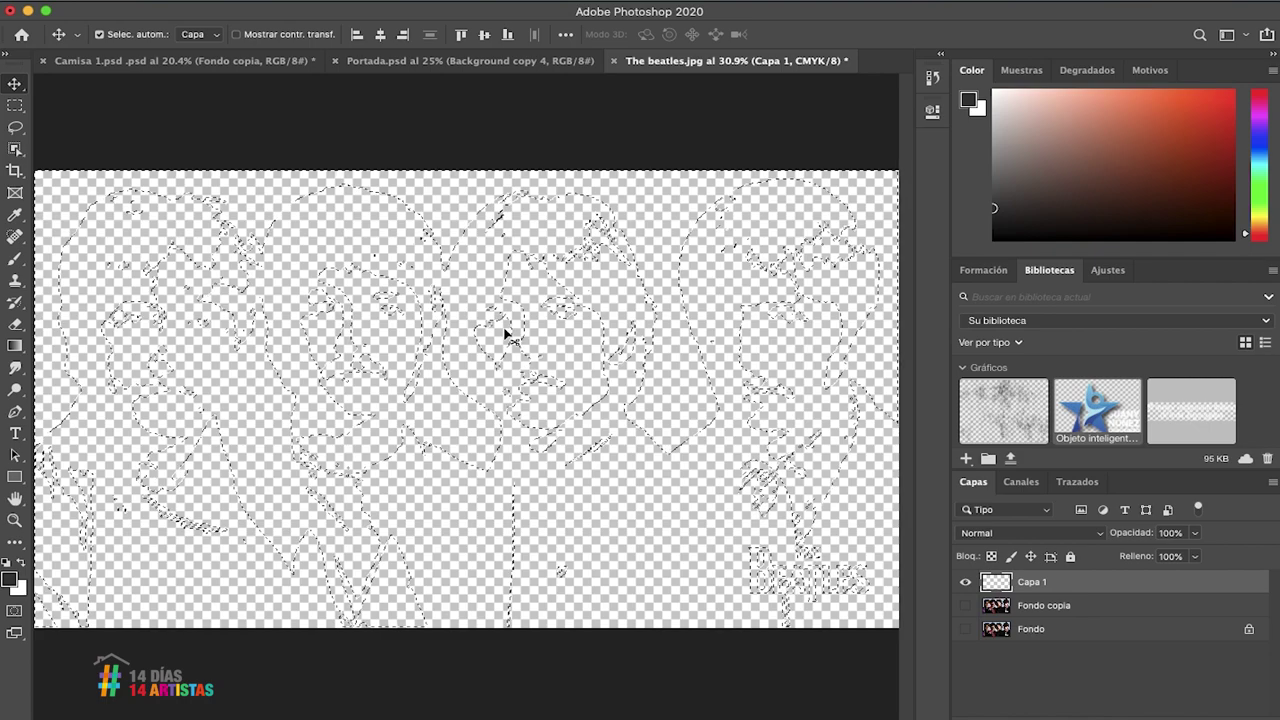
{"action": "key", "text": "super"}
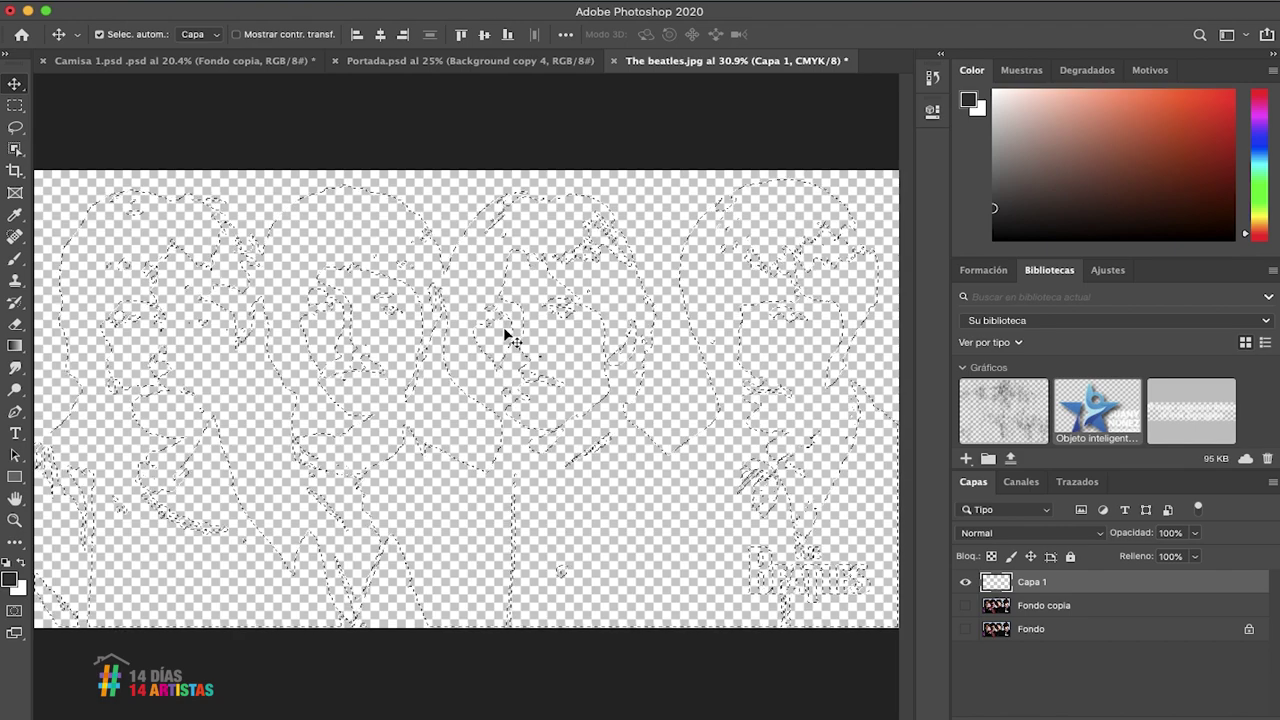
{"action": "key", "text": "b"}
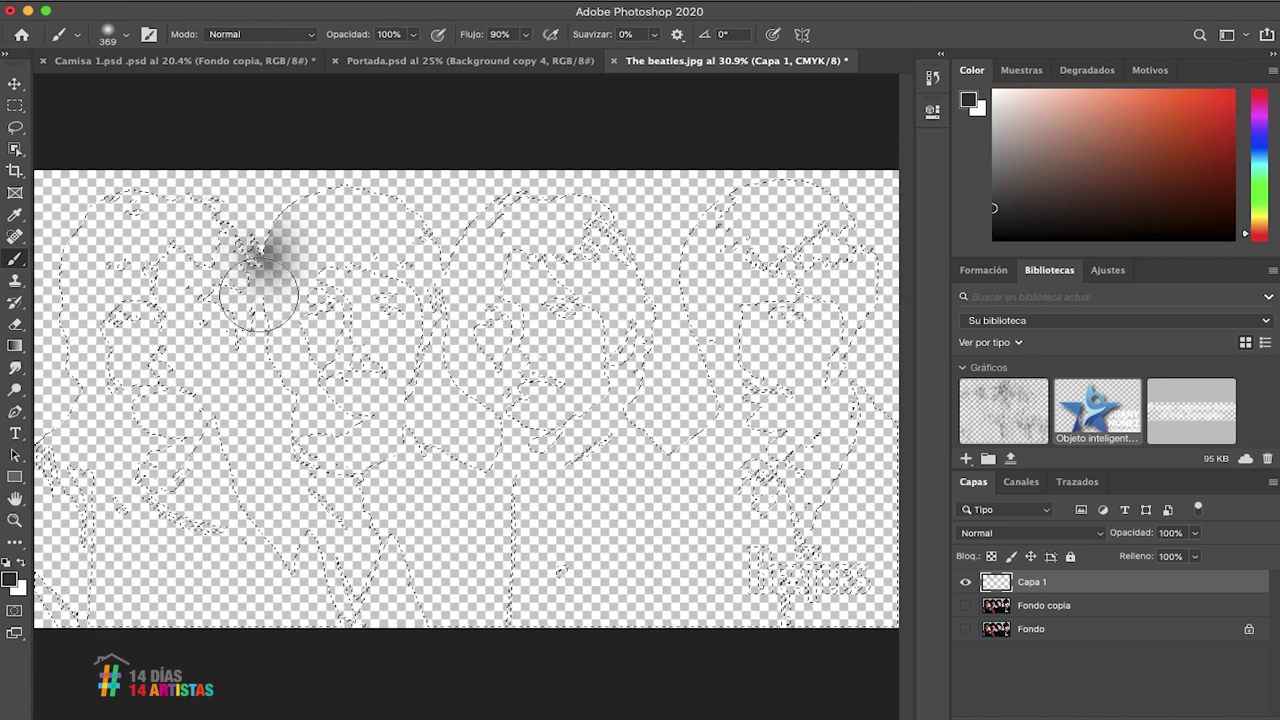
{"action": "right_click", "coordinate": [355, 312]}
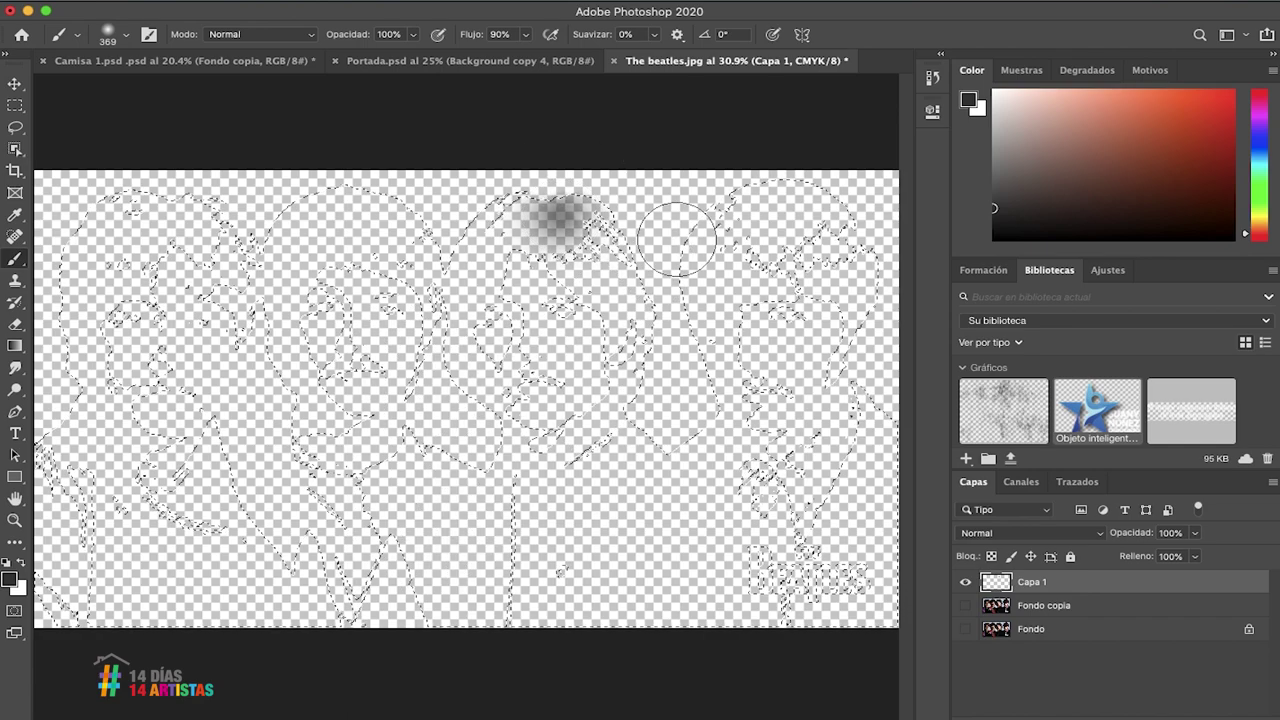
{"action": "key", "text": "ctrl+z"}
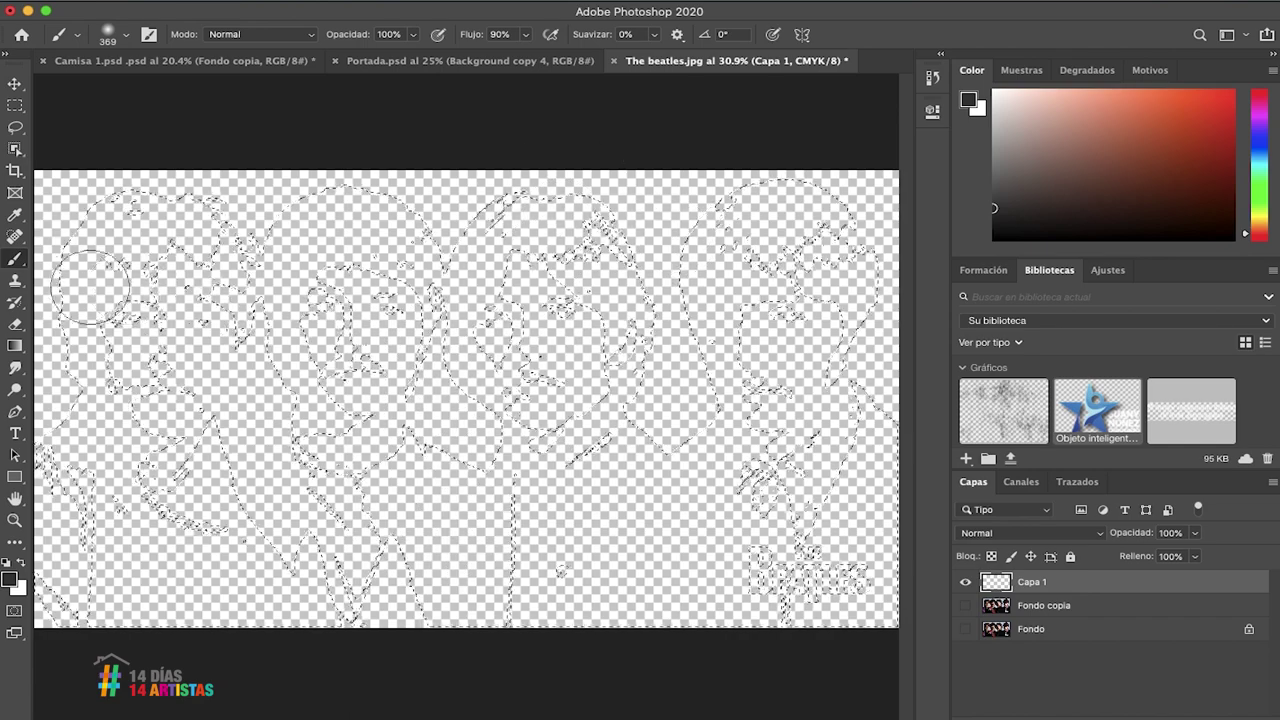
Paint all four portraits and the area around the logo in dark grey on Capa 1 with repeated soft brush passes, and deselect
{"action": "mouse_move", "coordinate": [98, 270]}
{"action": "left_mouse_down"}
{"action": "mouse_move", "coordinate": [232, 220]}
{"action": "mouse_move", "coordinate": [204, 213]}
{"action": "mouse_move", "coordinate": [70, 246]}
{"action": "mouse_move", "coordinate": [249, 245]}
{"action": "left_mouse_up"}
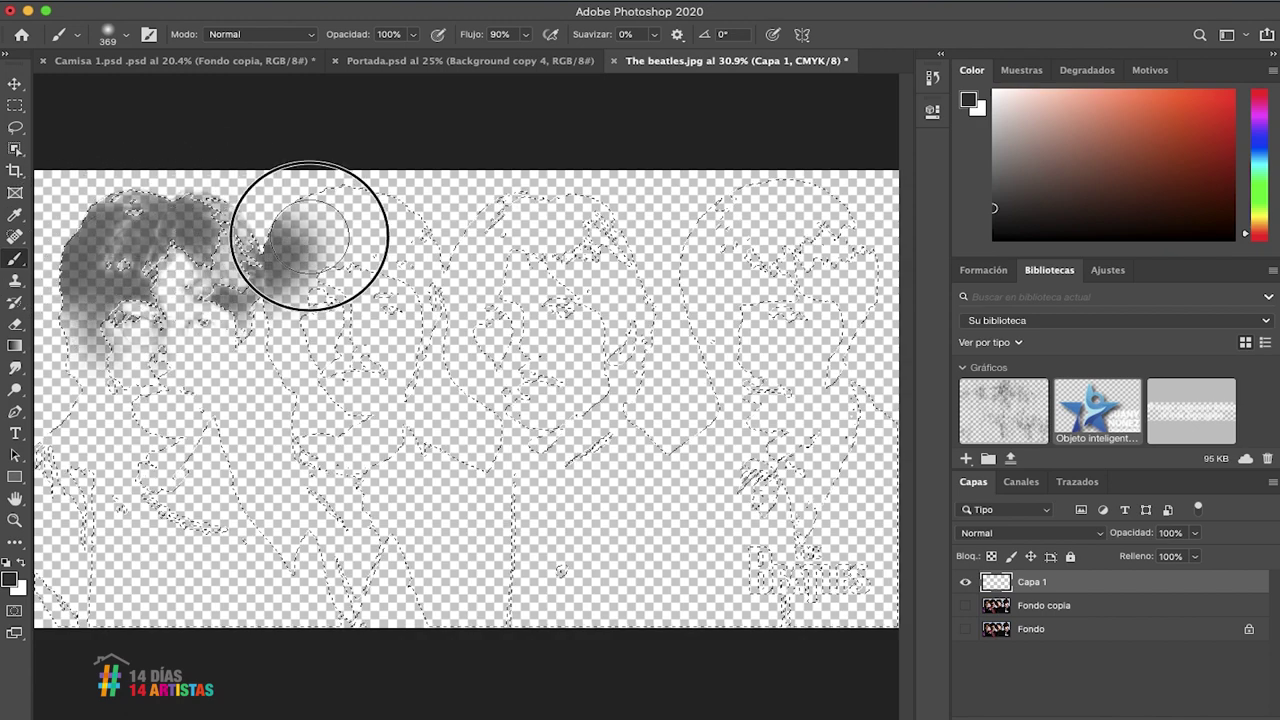
{"action": "mouse_move", "coordinate": [379, 474]}
{"action": "left_mouse_down"}
{"action": "mouse_move", "coordinate": [457, 451]}
{"action": "mouse_move", "coordinate": [223, 514]}
{"action": "mouse_move", "coordinate": [223, 429]}
{"action": "mouse_move", "coordinate": [380, 194]}
{"action": "mouse_move", "coordinate": [229, 457]}
{"action": "mouse_move", "coordinate": [194, 223]}
{"action": "mouse_move", "coordinate": [204, 288]}
{"action": "mouse_move", "coordinate": [86, 630]}
{"action": "mouse_move", "coordinate": [114, 625]}
{"action": "mouse_move", "coordinate": [226, 471]}
{"action": "mouse_move", "coordinate": [160, 240]}
{"action": "mouse_move", "coordinate": [137, 357]}
{"action": "mouse_move", "coordinate": [457, 243]}
{"action": "mouse_move", "coordinate": [657, 223]}
{"action": "mouse_move", "coordinate": [540, 400]}
{"action": "left_mouse_up"}
{"action": "mouse_move", "coordinate": [430, 700]}
{"action": "left_mouse_down"}
{"action": "mouse_move", "coordinate": [651, 457]}
{"action": "mouse_move", "coordinate": [514, 529]}
{"action": "mouse_move", "coordinate": [777, 500]}
{"action": "mouse_move", "coordinate": [775, 600]}
{"action": "mouse_move", "coordinate": [810, 600]}
{"action": "mouse_move", "coordinate": [935, 460]}
{"action": "mouse_move", "coordinate": [805, 446]}
{"action": "mouse_move", "coordinate": [857, 314]}
{"action": "mouse_move", "coordinate": [614, 400]}
{"action": "mouse_move", "coordinate": [766, 134]}
{"action": "mouse_move", "coordinate": [688, 342]}
{"action": "mouse_move", "coordinate": [814, 337]}
{"action": "mouse_move", "coordinate": [786, 234]}
{"action": "mouse_move", "coordinate": [886, 320]}
{"action": "mouse_move", "coordinate": [680, 580]}
{"action": "left_mouse_up"}
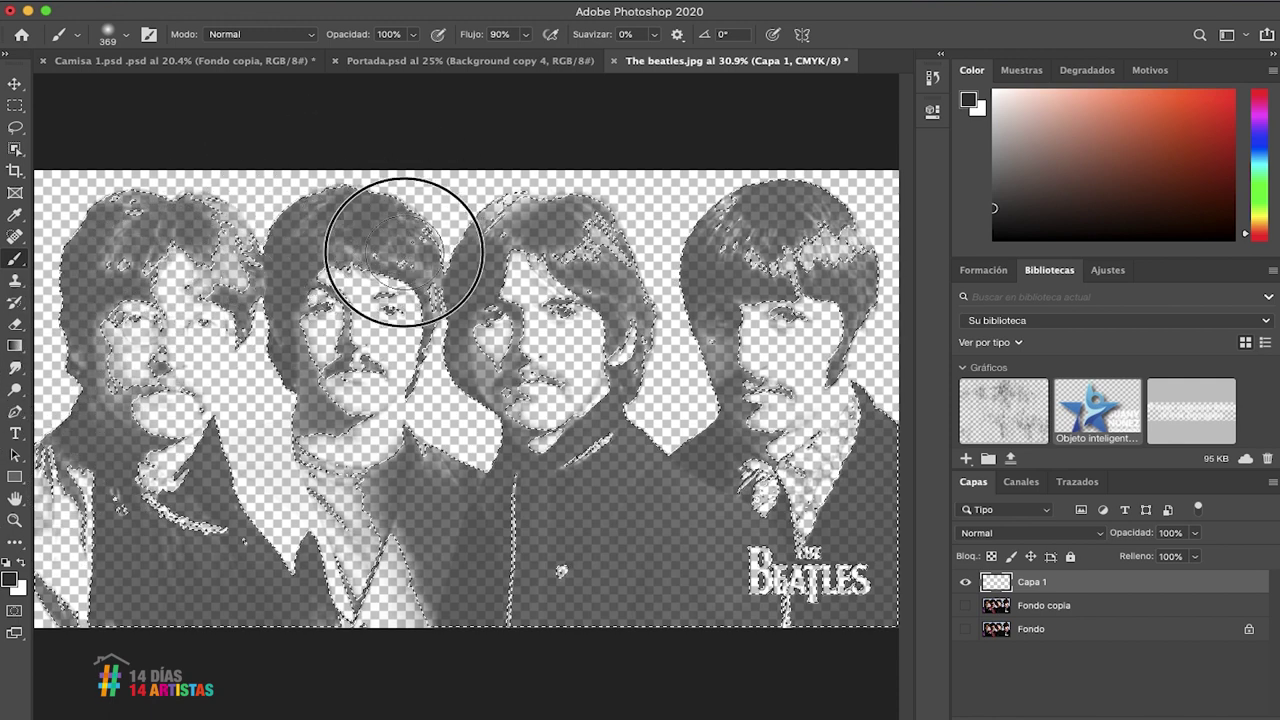
{"action": "mouse_move", "coordinate": [716, 213]}
{"action": "left_mouse_down"}
{"action": "mouse_move", "coordinate": [786, 223]}
{"action": "mouse_move", "coordinate": [857, 386]}
{"action": "mouse_move", "coordinate": [875, 585]}
{"action": "left_mouse_up"}
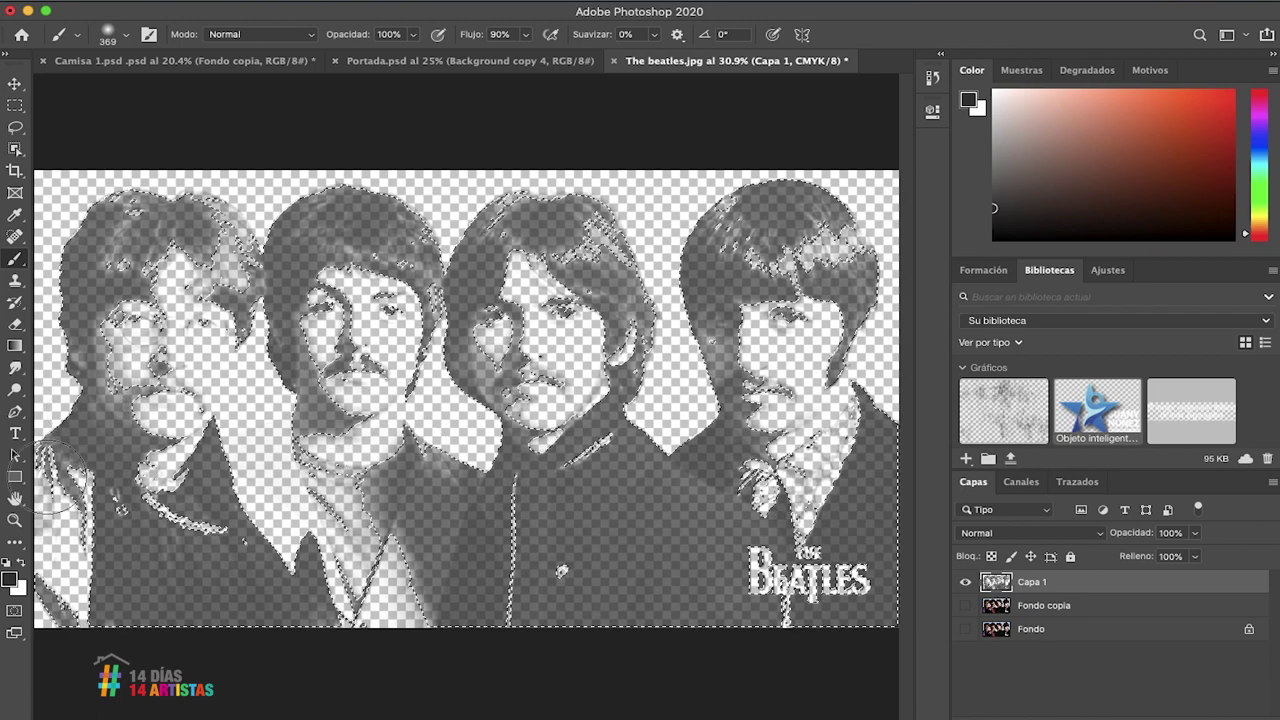
{"action": "mouse_move", "coordinate": [108, 408]}
{"action": "left_mouse_down"}
{"action": "mouse_move", "coordinate": [126, 423]}
{"action": "mouse_move", "coordinate": [55, 458]}
{"action": "mouse_move", "coordinate": [214, 263]}
{"action": "mouse_move", "coordinate": [71, 229]}
{"action": "mouse_move", "coordinate": [309, 206]}
{"action": "left_mouse_up"}
{"action": "mouse_move", "coordinate": [35, 645]}
{"action": "left_mouse_down"}
{"action": "mouse_move", "coordinate": [220, 487]}
{"action": "mouse_move", "coordinate": [277, 471]}
{"action": "mouse_move", "coordinate": [79, 565]}
{"action": "mouse_move", "coordinate": [233, 451]}
{"action": "mouse_move", "coordinate": [331, 429]}
{"action": "mouse_move", "coordinate": [230, 575]}
{"action": "mouse_move", "coordinate": [144, 649]}
{"action": "mouse_move", "coordinate": [256, 404]}
{"action": "mouse_move", "coordinate": [240, 500]}
{"action": "mouse_move", "coordinate": [284, 475]}
{"action": "mouse_move", "coordinate": [283, 646]}
{"action": "mouse_move", "coordinate": [395, 575]}
{"action": "mouse_move", "coordinate": [541, 428]}
{"action": "mouse_move", "coordinate": [331, 478]}
{"action": "mouse_move", "coordinate": [310, 366]}
{"action": "mouse_move", "coordinate": [374, 272]}
{"action": "mouse_move", "coordinate": [372, 255]}
{"action": "mouse_move", "coordinate": [251, 328]}
{"action": "mouse_move", "coordinate": [293, 206]}
{"action": "mouse_move", "coordinate": [383, 202]}
{"action": "mouse_move", "coordinate": [249, 327]}
{"action": "mouse_move", "coordinate": [451, 299]}
{"action": "mouse_move", "coordinate": [642, 154]}
{"action": "mouse_move", "coordinate": [577, 285]}
{"action": "mouse_move", "coordinate": [566, 387]}
{"action": "mouse_move", "coordinate": [632, 328]}
{"action": "mouse_move", "coordinate": [631, 395]}
{"action": "mouse_move", "coordinate": [492, 681]}
{"action": "mouse_move", "coordinate": [451, 650]}
{"action": "mouse_move", "coordinate": [521, 581]}
{"action": "mouse_move", "coordinate": [756, 438]}
{"action": "mouse_move", "coordinate": [708, 503]}
{"action": "mouse_move", "coordinate": [698, 604]}
{"action": "mouse_move", "coordinate": [807, 505]}
{"action": "mouse_move", "coordinate": [874, 480]}
{"action": "mouse_move", "coordinate": [786, 609]}
{"action": "mouse_move", "coordinate": [786, 598]}
{"action": "mouse_move", "coordinate": [859, 580]}
{"action": "mouse_move", "coordinate": [853, 641]}
{"action": "mouse_move", "coordinate": [891, 591]}
{"action": "mouse_move", "coordinate": [949, 168]}
{"action": "mouse_move", "coordinate": [874, 187]}
{"action": "mouse_move", "coordinate": [762, 274]}
{"action": "mouse_move", "coordinate": [596, 479]}
{"action": "mouse_move", "coordinate": [869, 32]}
{"action": "mouse_move", "coordinate": [714, 388]}
{"action": "mouse_move", "coordinate": [646, 414]}
{"action": "mouse_move", "coordinate": [780, 314]}
{"action": "left_mouse_up"}
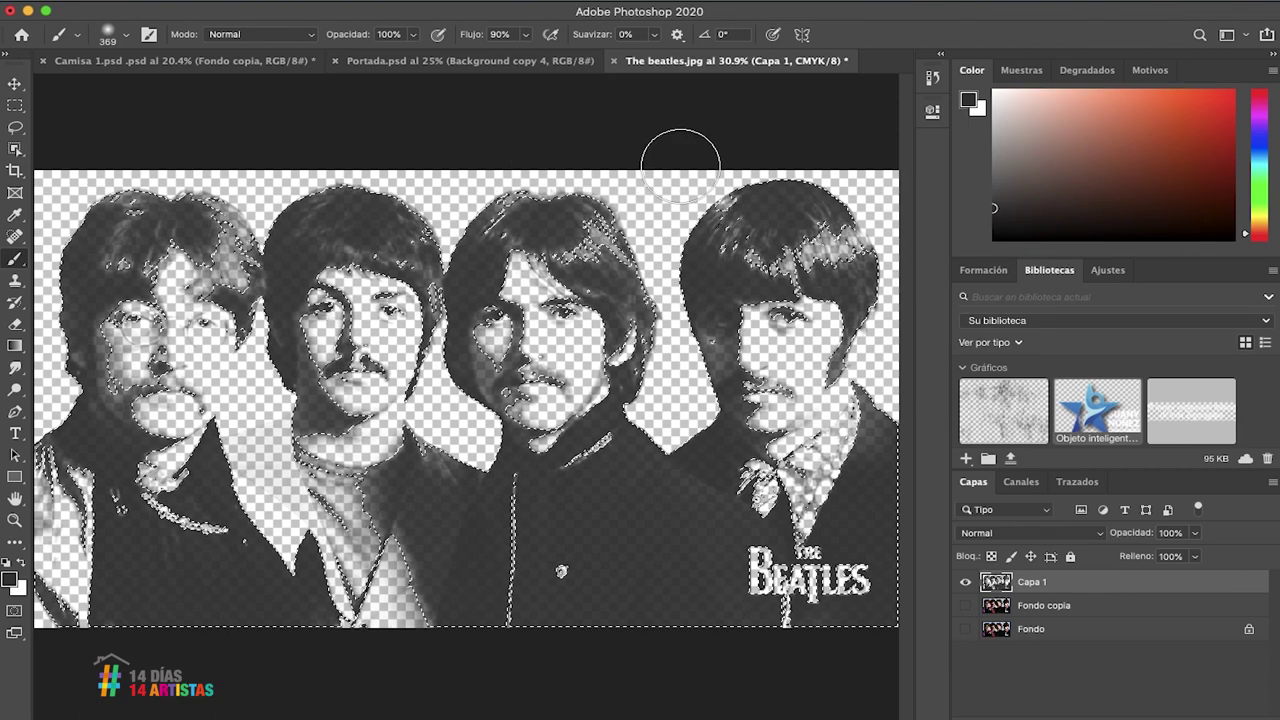
{"action": "key", "text": "v"}
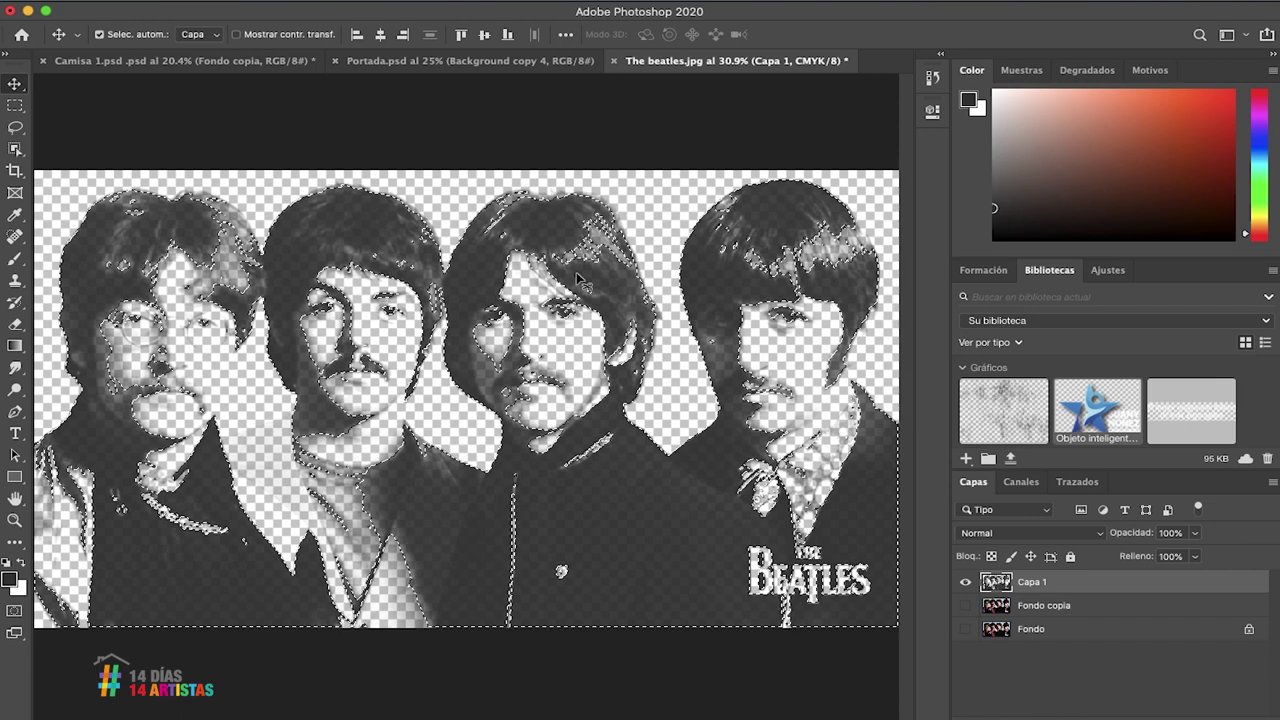
{"action": "key", "text": "super+d"}
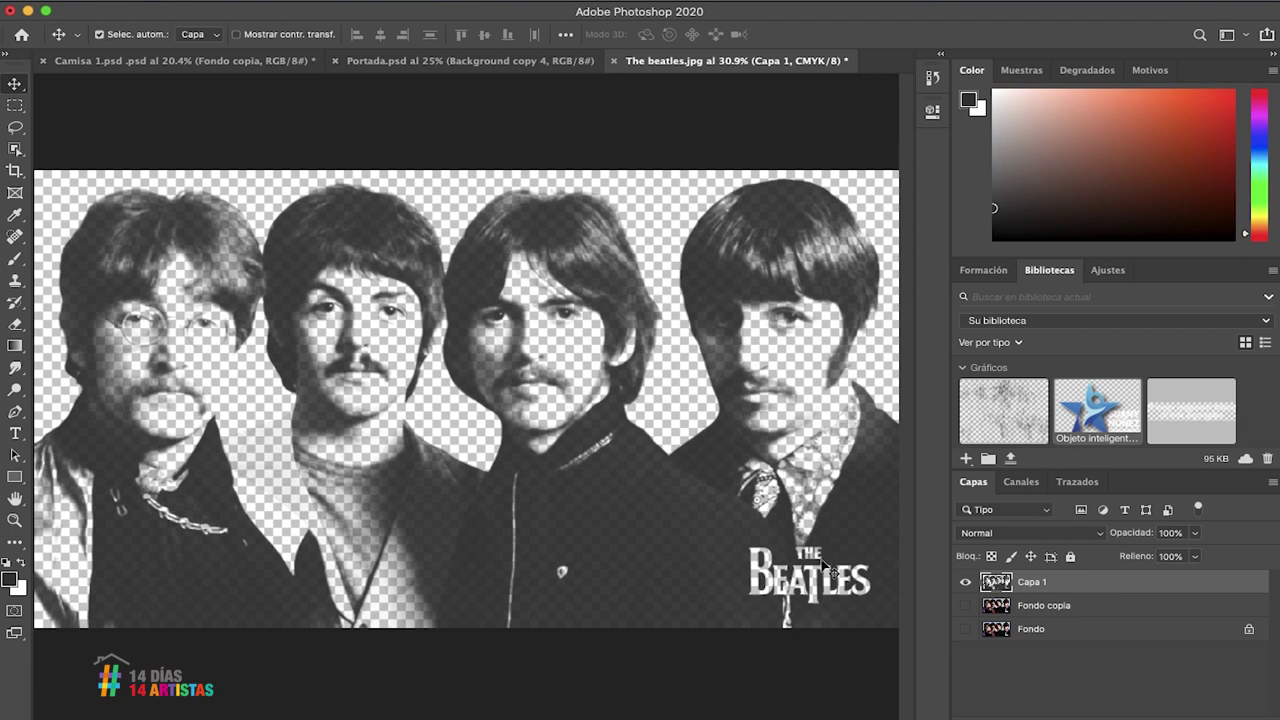
Compare the painted Capa 1 with the original Fondo copia by switching their visibility, leaving only Capa 1 shown
{"action": "left_click", "coordinate": [965, 605]}
{"action": "left_click", "coordinate": [964, 579]}
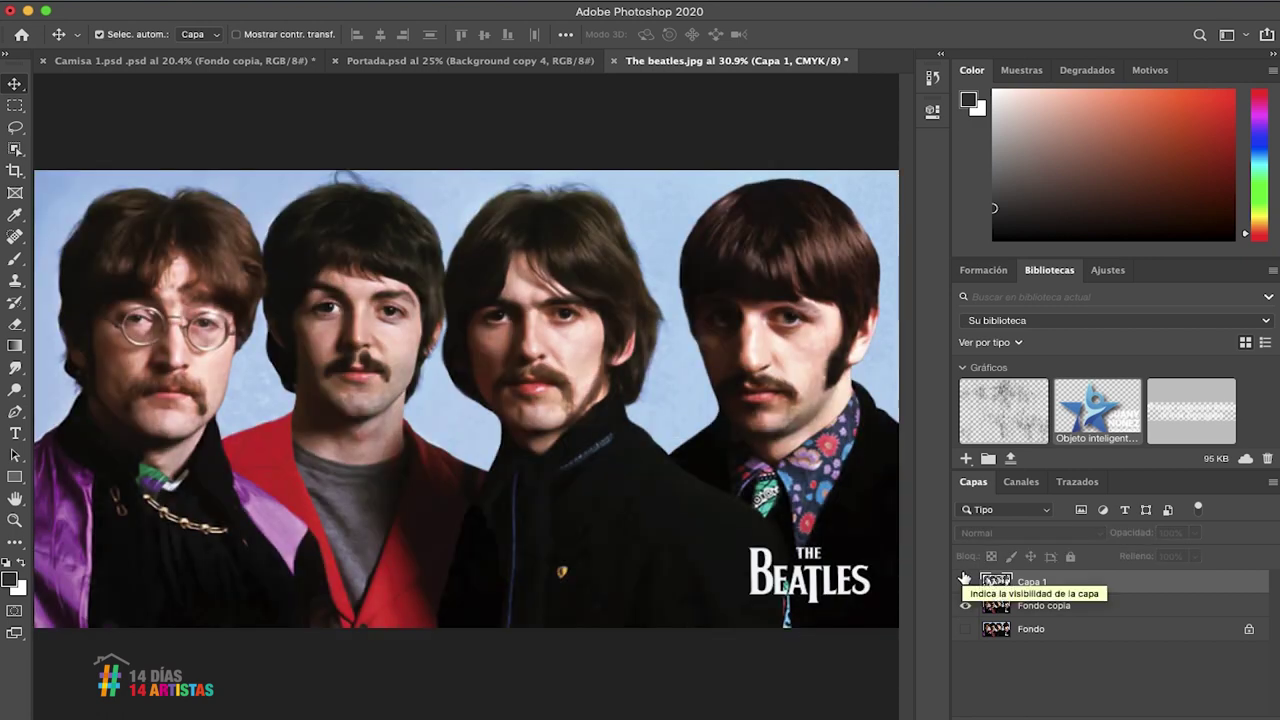
{"action": "left_click", "coordinate": [964, 579]}
{"action": "left_click", "coordinate": [965, 605]}
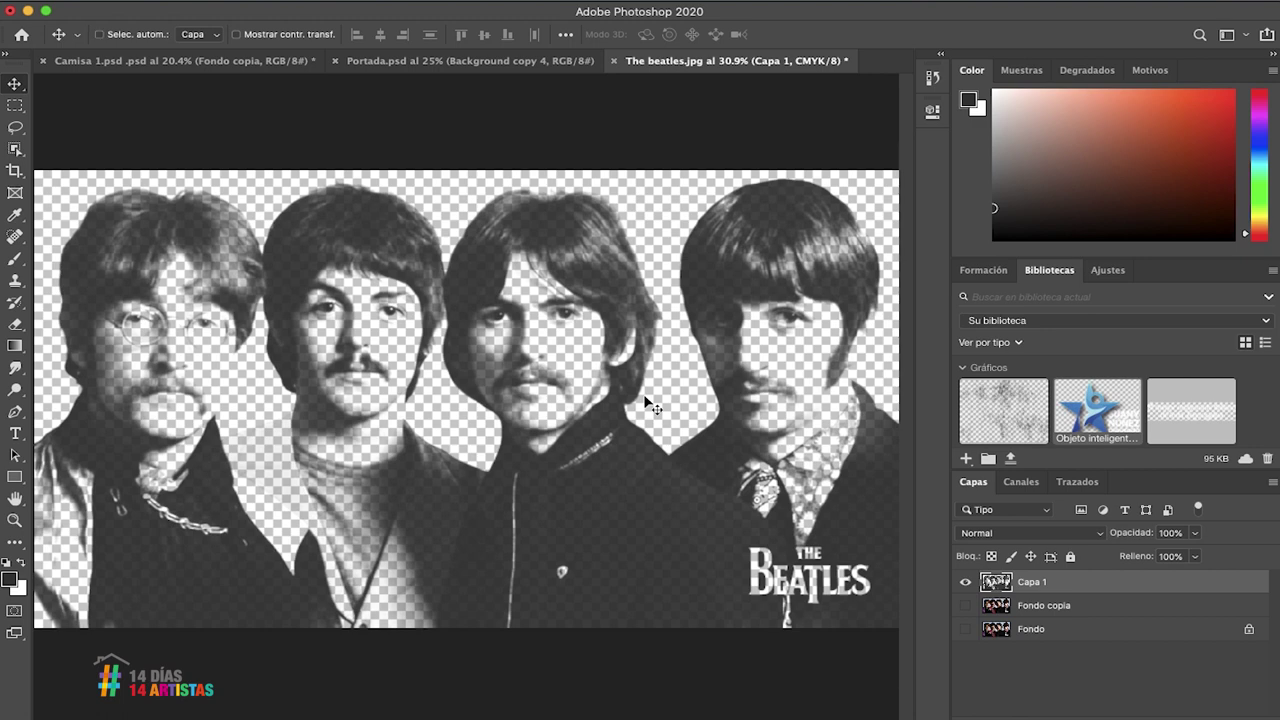
Scale the portraits on Capa 1 down proportionally to 84.31% about their centre
{"action": "key", "text": "super+t"}
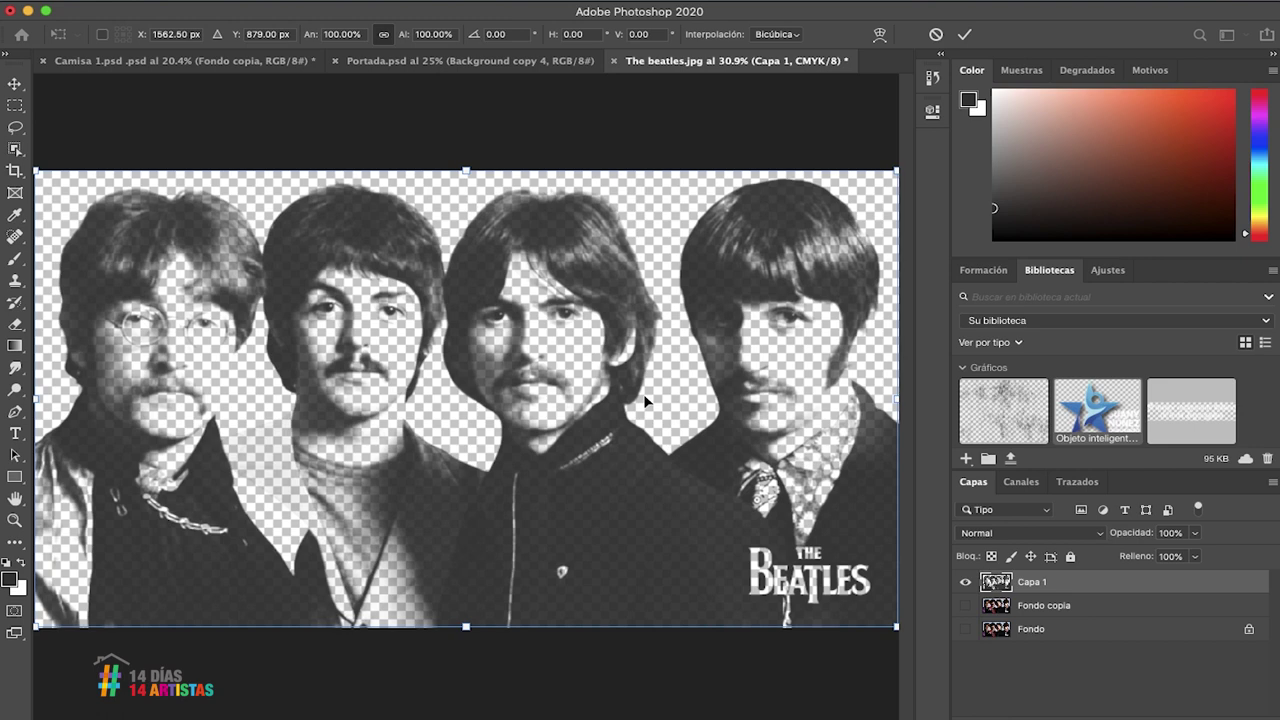
{"action": "left_click", "coordinate": [467, 173]}
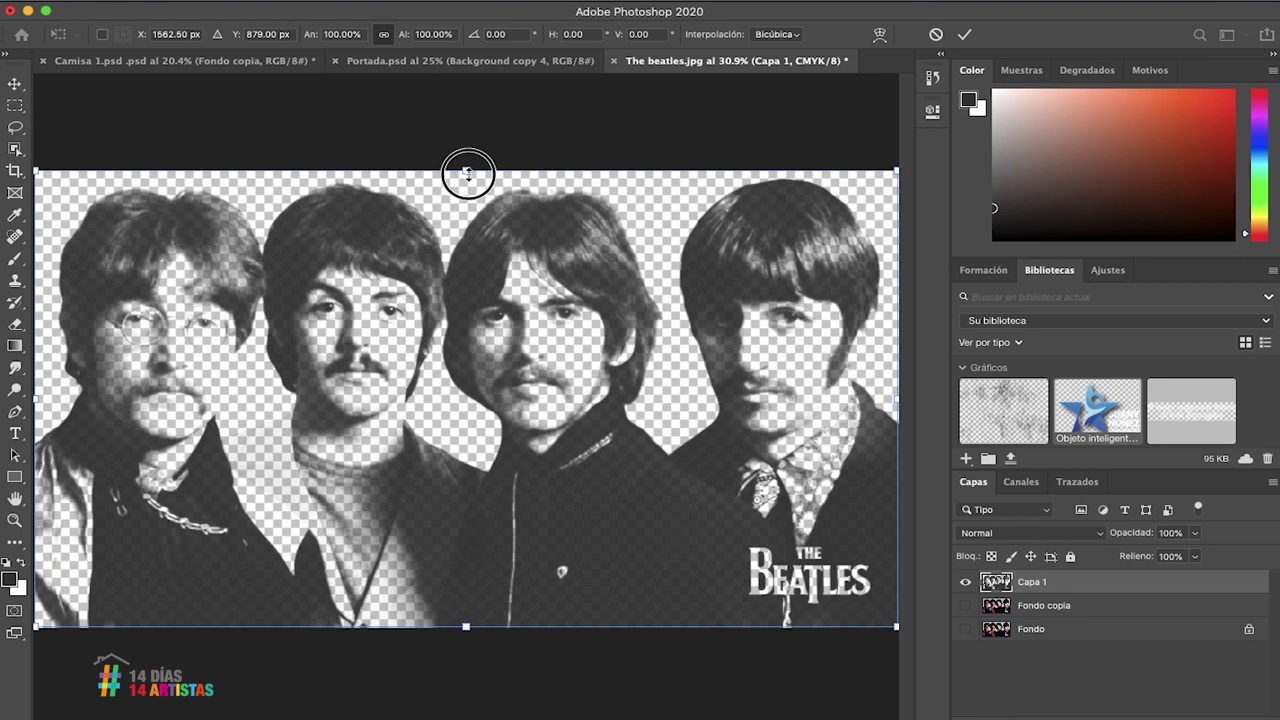
{"action": "left_click_drag", "start_coordinate": [467, 177], "coordinate": [471, 207]}
{"action": "left_click", "coordinate": [466, 226]}
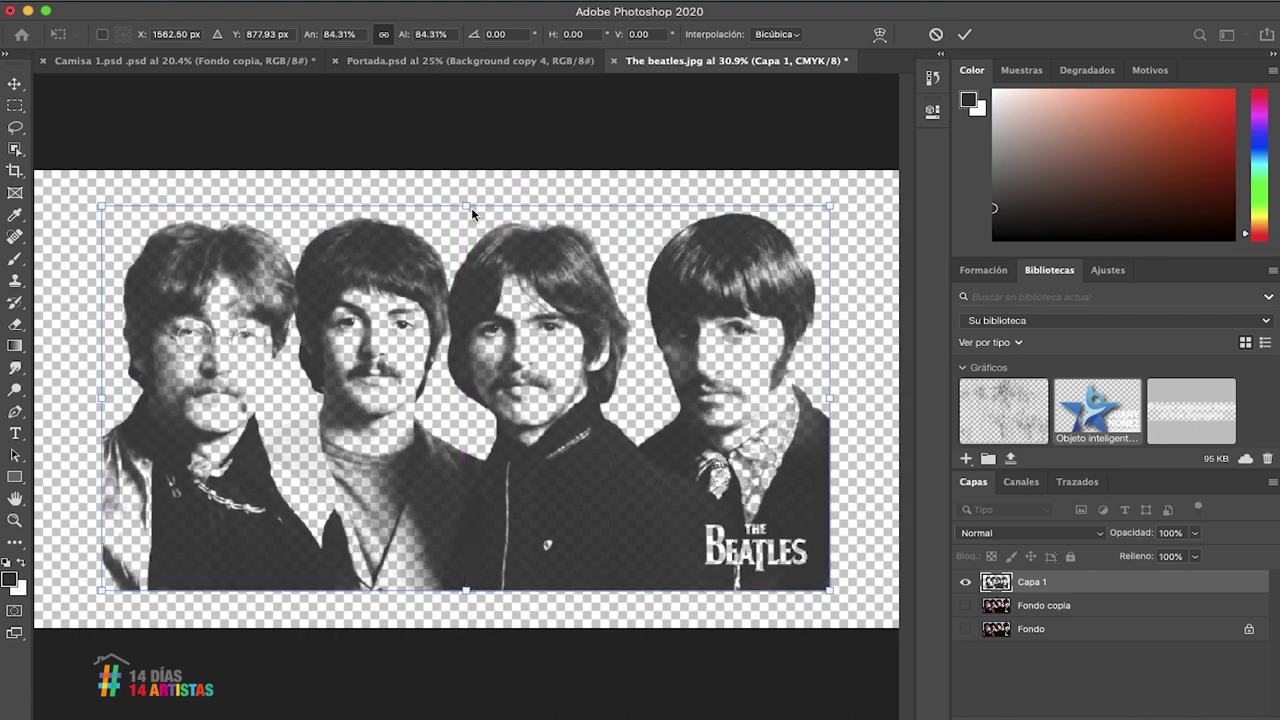
{"action": "key", "text": "Return"}
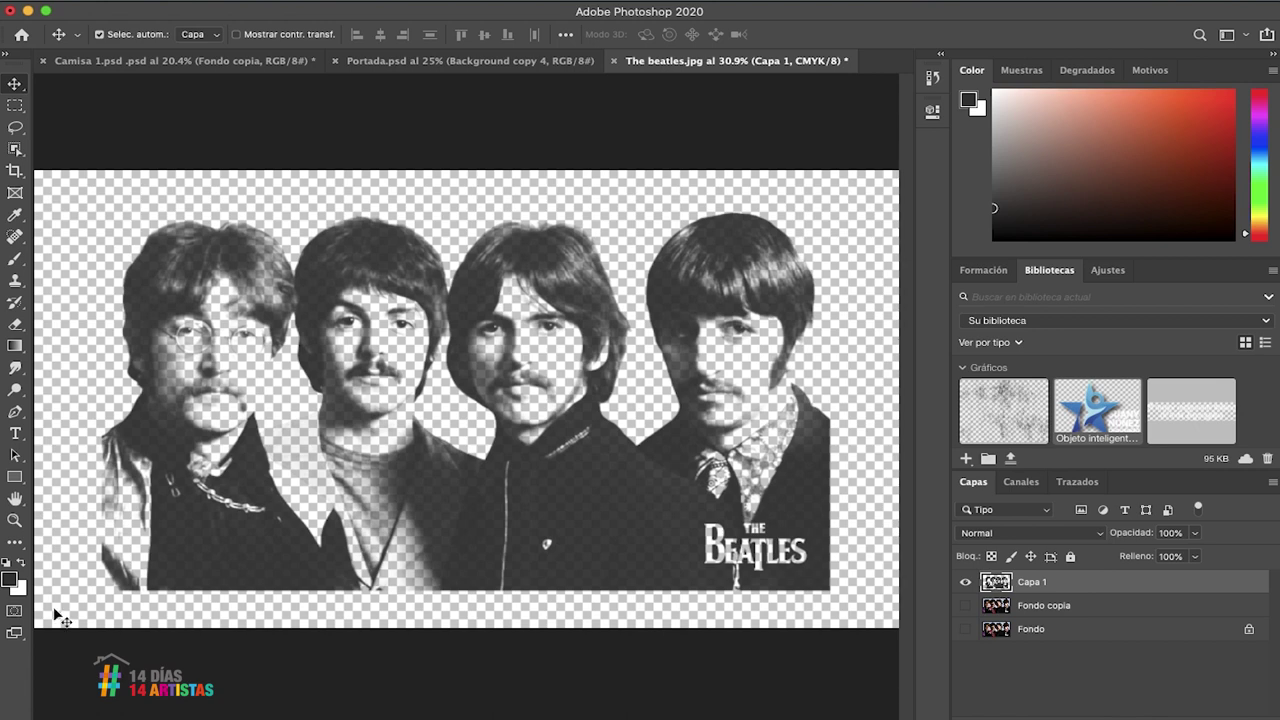
Smudge the lower edge of the portraits across their width with the Kyle's Paintbox - Wet Blender 50 brush at 165 px
{"action": "left_click", "coordinate": [14, 370]}
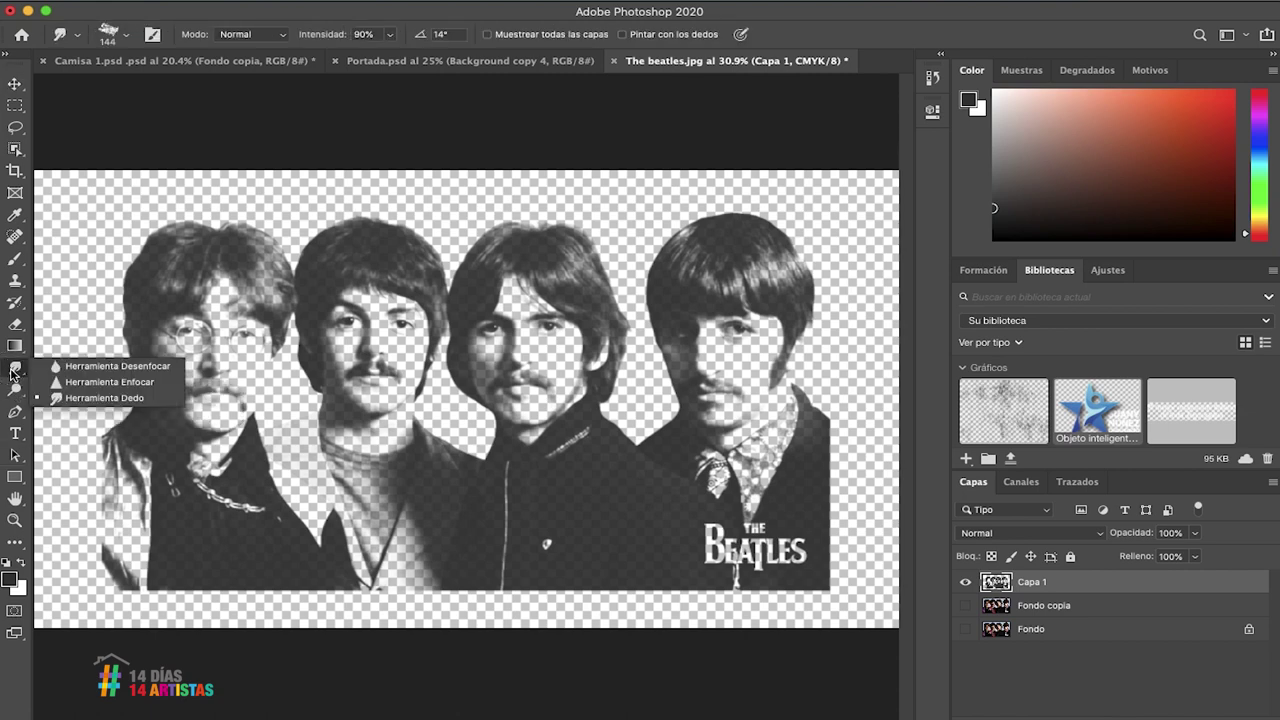
{"action": "left_click", "coordinate": [73, 397]}
{"action": "right_click", "coordinate": [217, 537]}
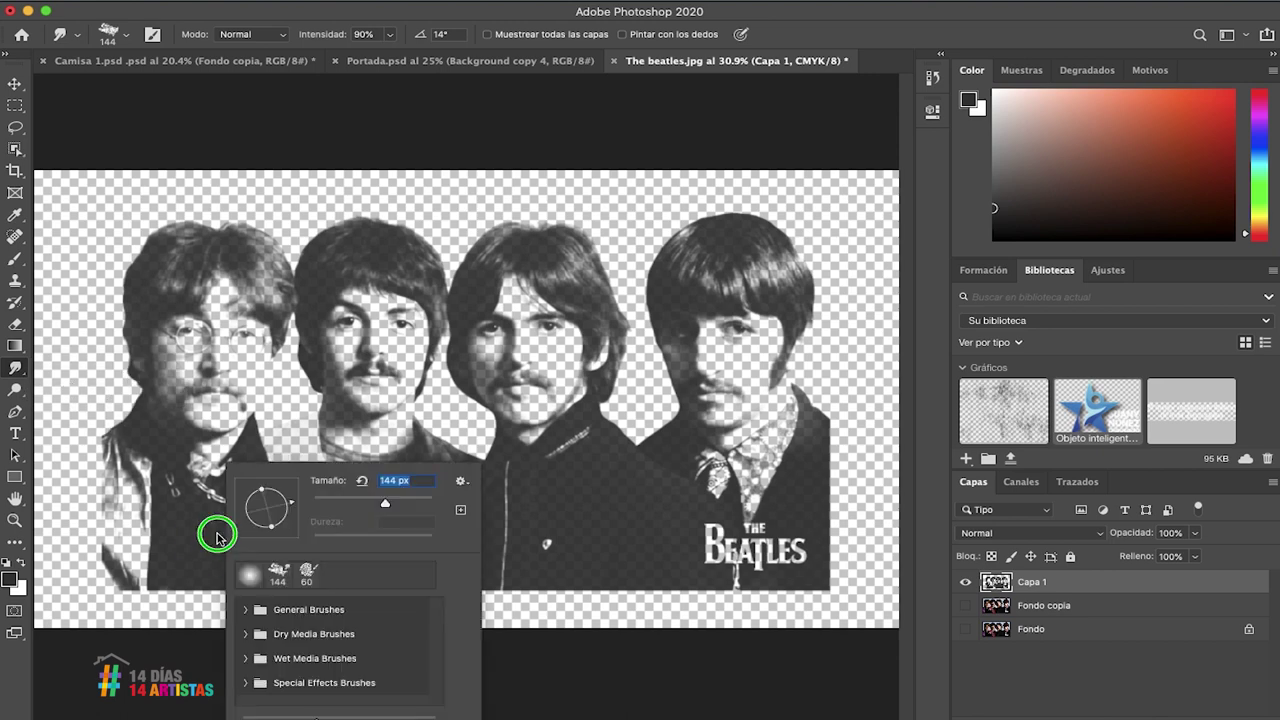
{"action": "left_click", "coordinate": [245, 659]}
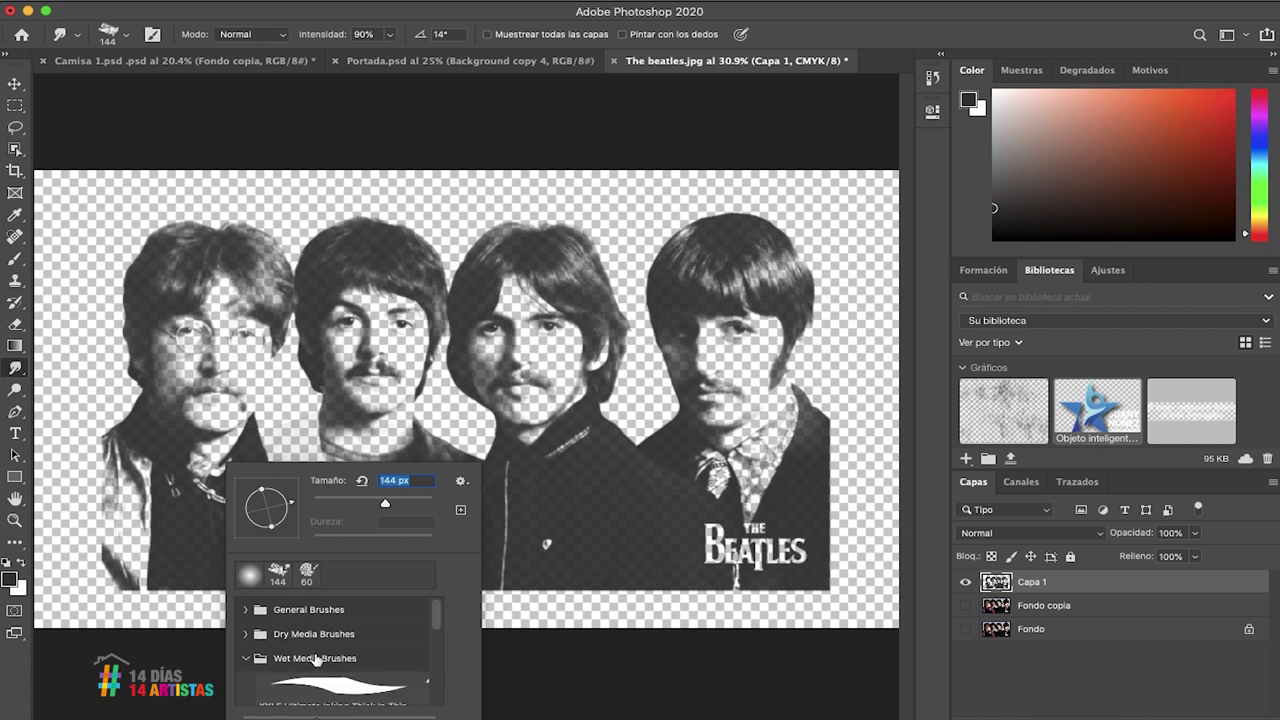
{"action": "scroll", "coordinate": [315, 660], "scroll_direction": "down", "scroll_amount": 3}
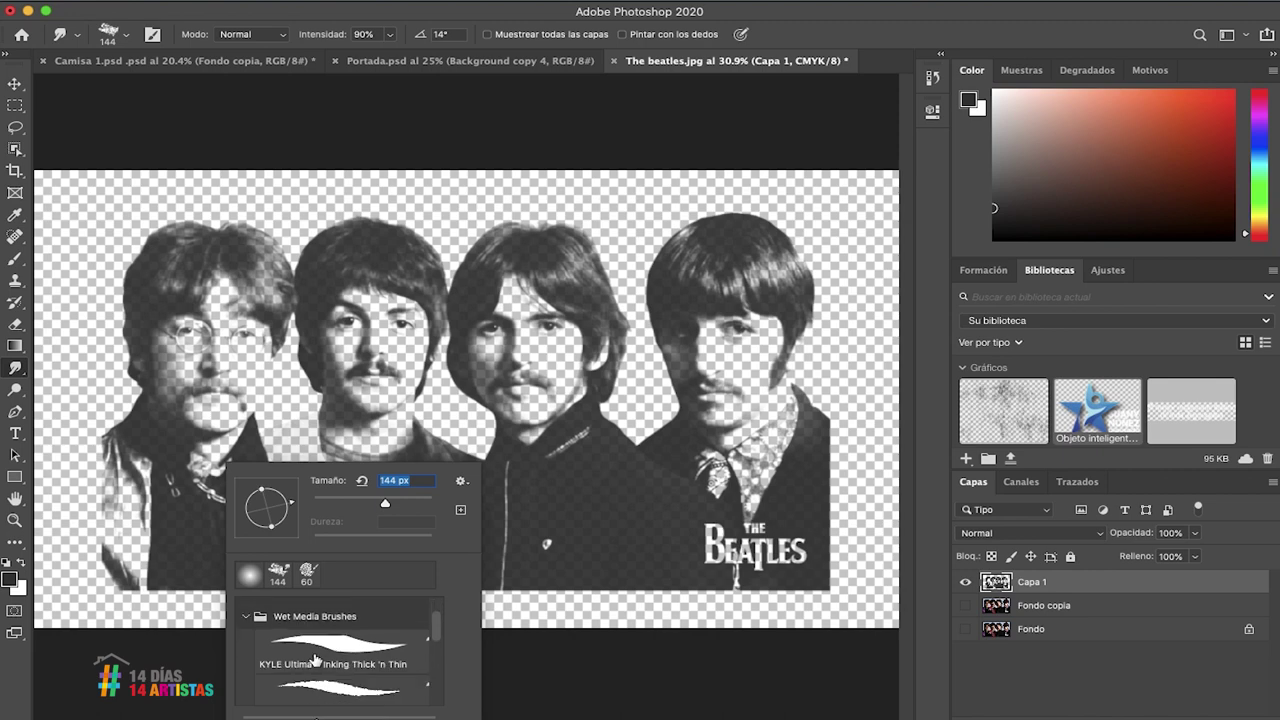
{"action": "left_click", "coordinate": [320, 668]}
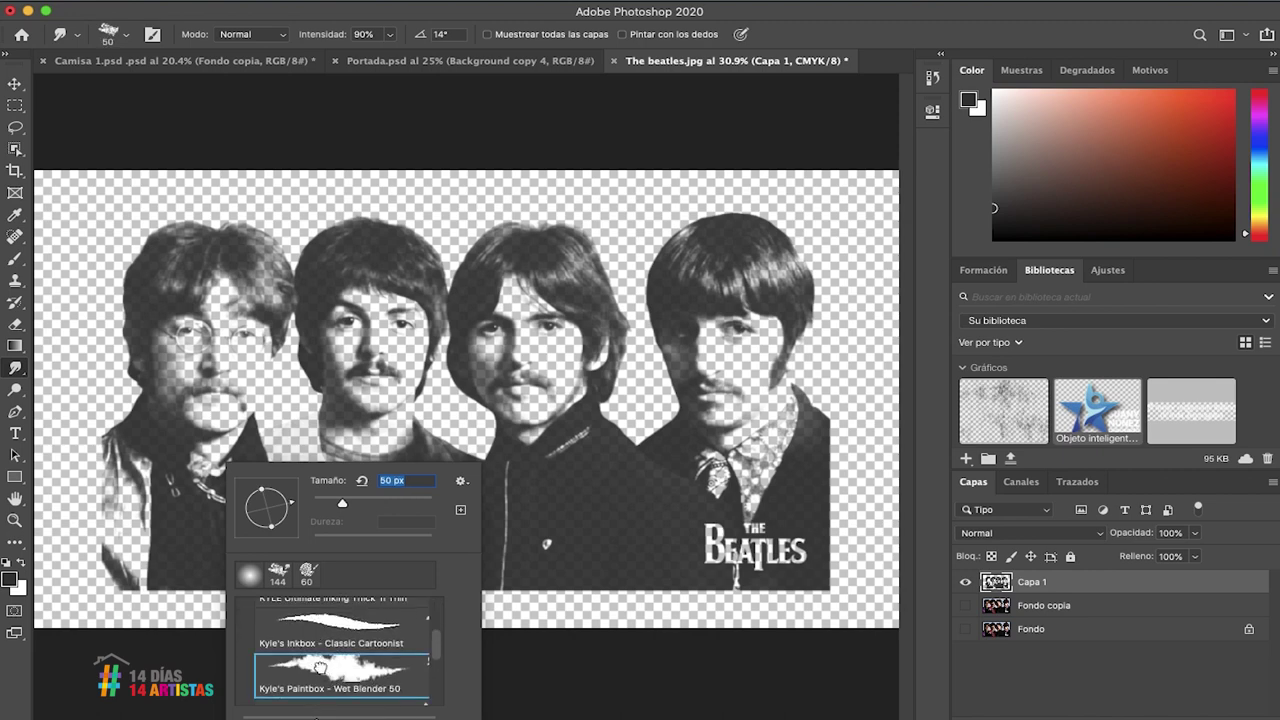
{"action": "left_click_drag", "start_coordinate": [342, 503], "coordinate": [378, 507]}
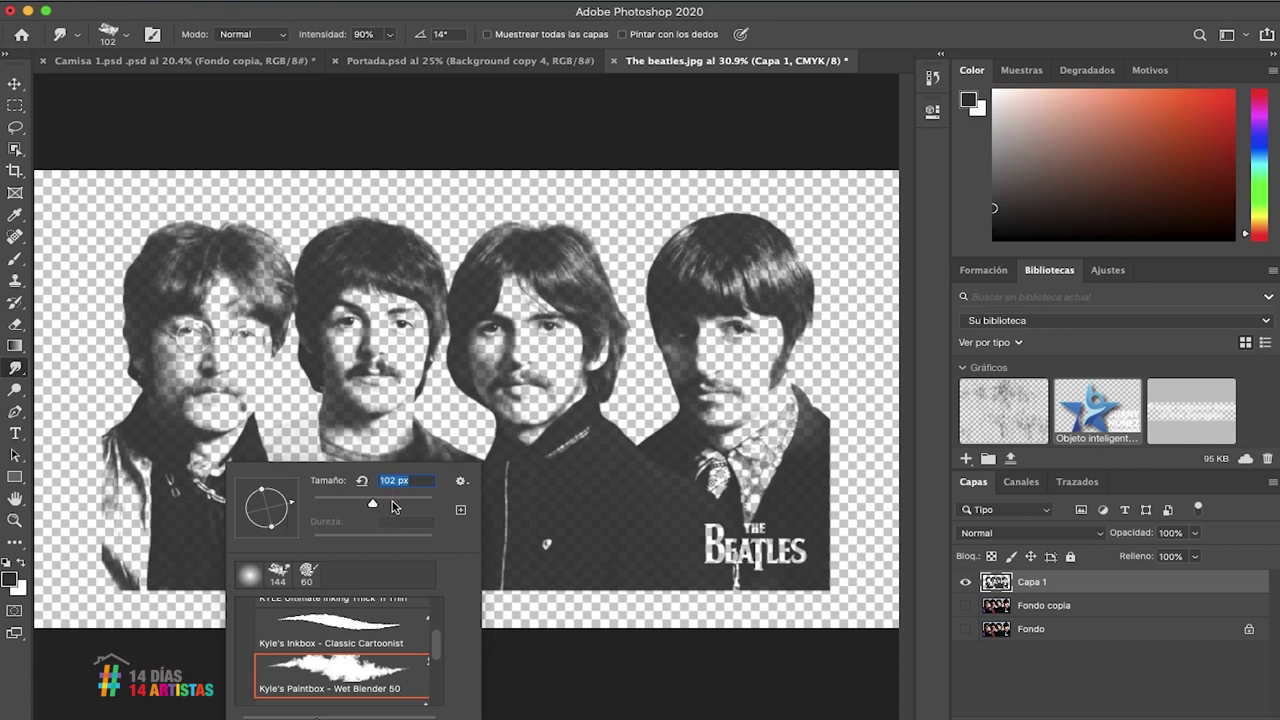
{"action": "left_click", "coordinate": [139, 616]}
{"action": "mouse_move", "coordinate": [139, 616]}
{"action": "left_mouse_down"}
{"action": "mouse_move", "coordinate": [234, 603]}
{"action": "mouse_move", "coordinate": [183, 583]}
{"action": "mouse_move", "coordinate": [440, 594]}
{"action": "mouse_move", "coordinate": [569, 583]}
{"action": "mouse_move", "coordinate": [508, 597]}
{"action": "mouse_move", "coordinate": [537, 600]}
{"action": "mouse_move", "coordinate": [670, 582]}
{"action": "mouse_move", "coordinate": [438, 606]}
{"action": "mouse_move", "coordinate": [653, 613]}
{"action": "mouse_move", "coordinate": [718, 602]}
{"action": "mouse_move", "coordinate": [696, 597]}
{"action": "mouse_move", "coordinate": [811, 595]}
{"action": "mouse_move", "coordinate": [824, 588]}
{"action": "mouse_move", "coordinate": [705, 590]}
{"action": "mouse_move", "coordinate": [794, 593]}
{"action": "mouse_move", "coordinate": [805, 552]}
{"action": "mouse_move", "coordinate": [826, 590]}
{"action": "mouse_move", "coordinate": [860, 590]}
{"action": "left_mouse_up"}
Undo all the smudge strokes along the lower edge of the portraits on Capa 1
{"action": "key", "text": "super+z"}
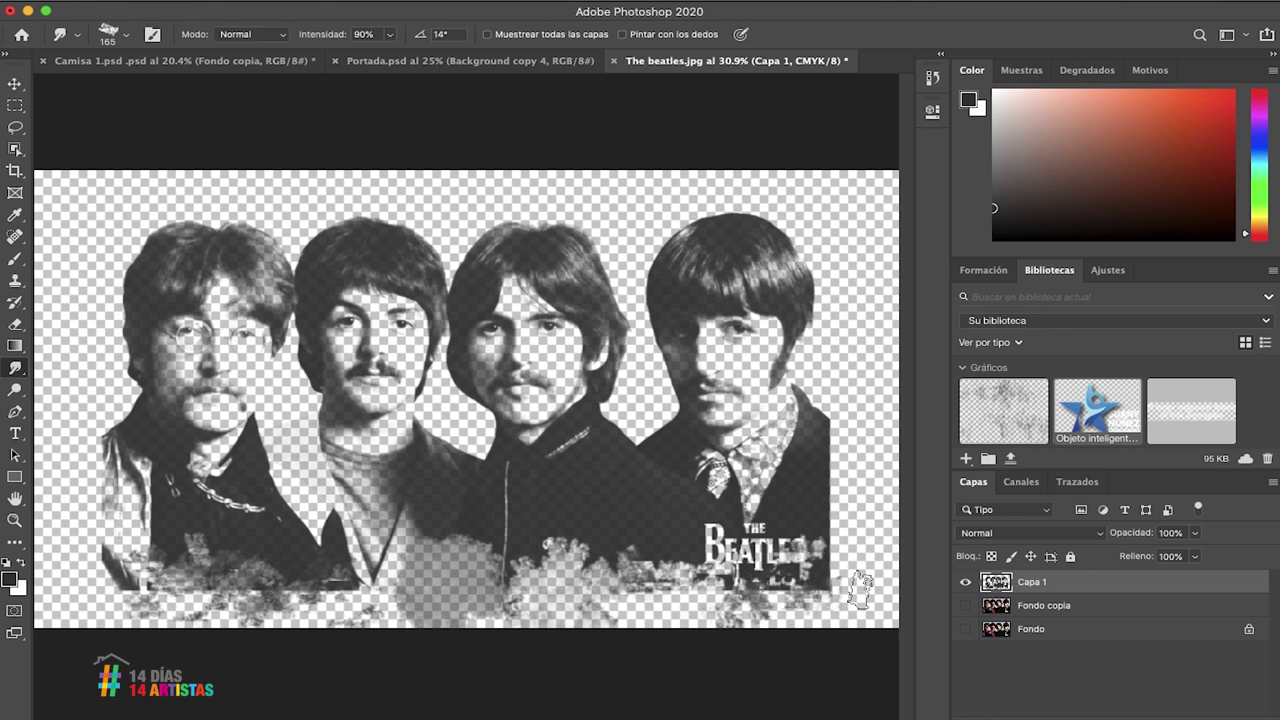
{"action": "key", "text": "v"}
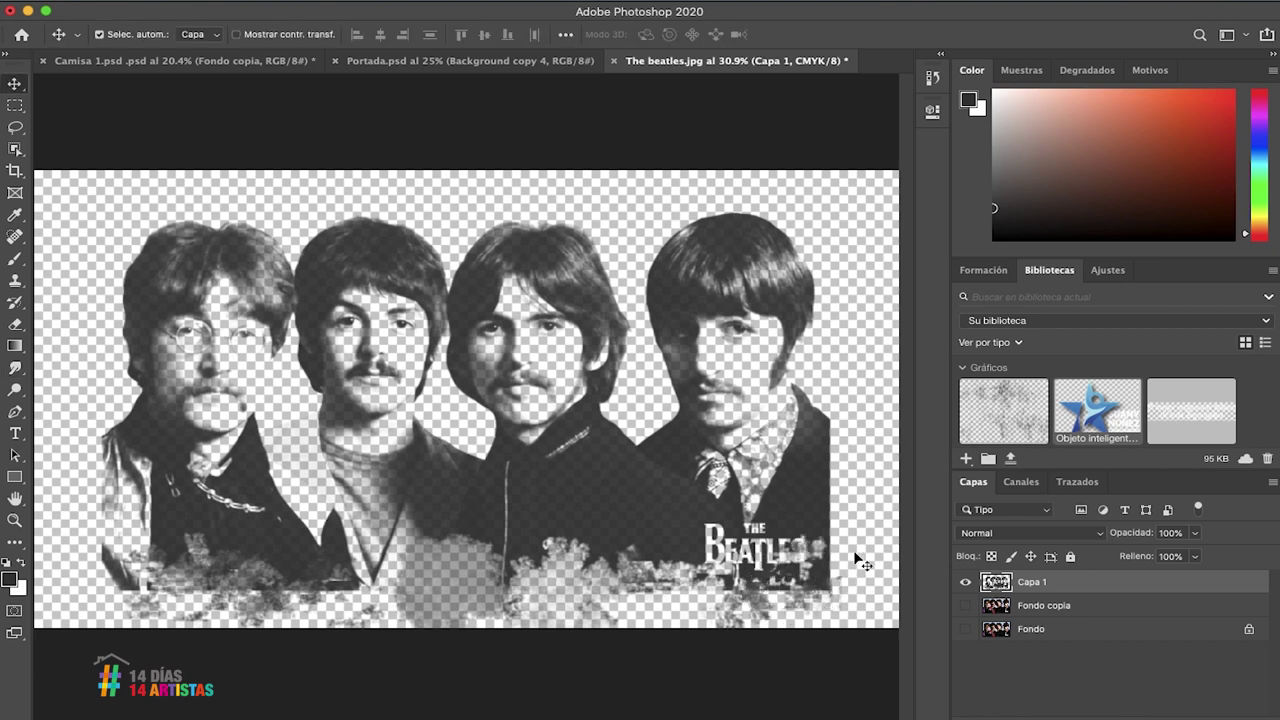
{"action": "key", "text": "ctrl+z"}
{"action": "key", "text": "ctrl+z"}
{"action": "key", "text": "ctrl+z"}
{"action": "key", "text": "ctrl+z"}
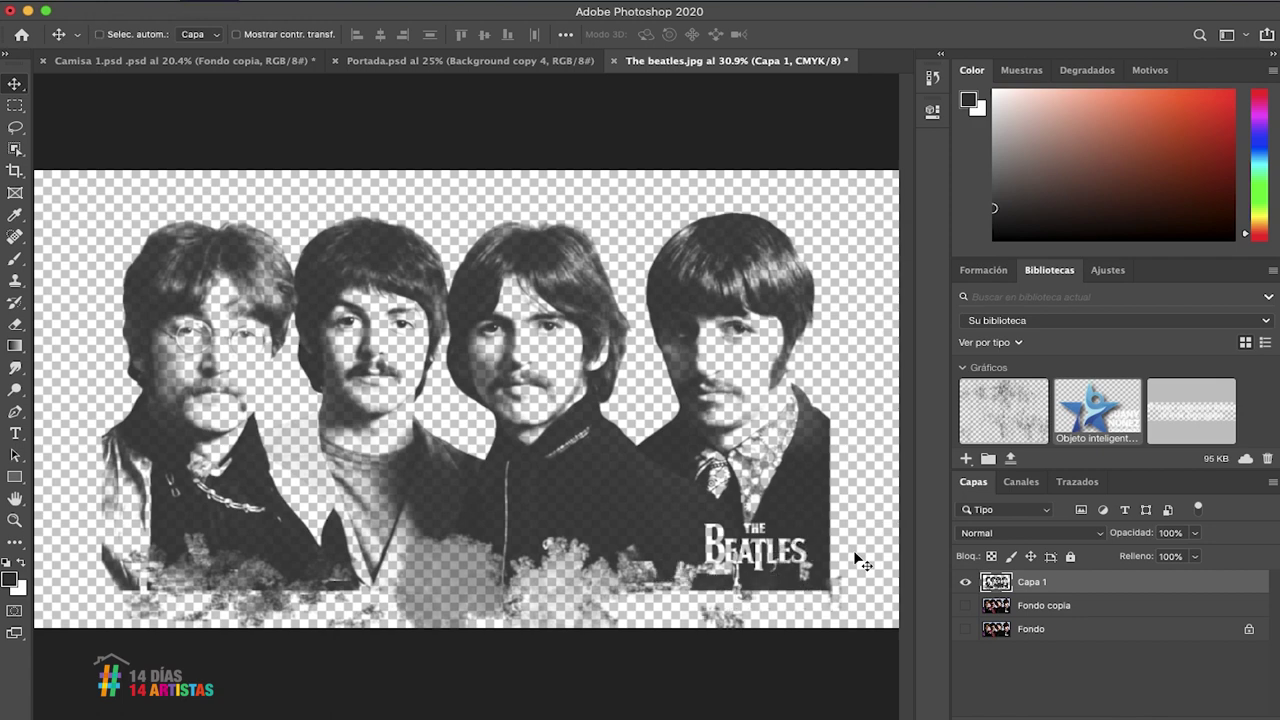
{"action": "key", "text": "ctrl+z"}
{"action": "key", "text": "ctrl+z"}
{"action": "key", "text": "ctrl+z"}
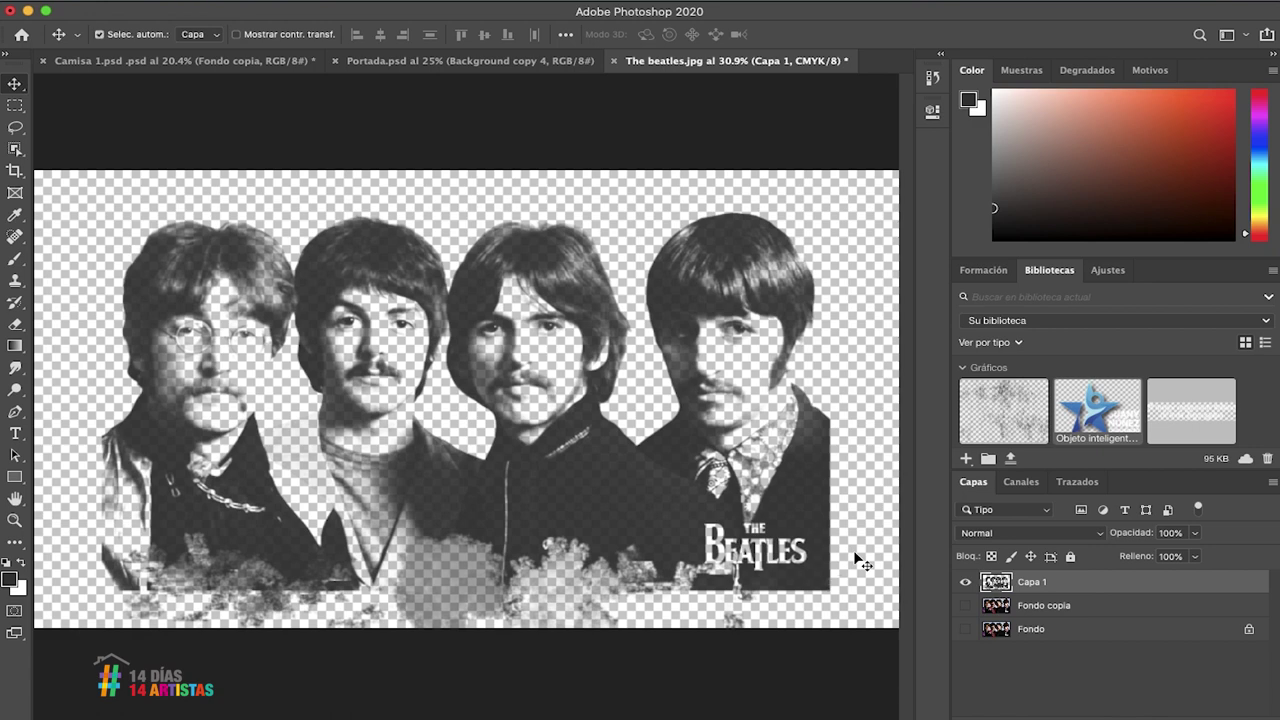
{"action": "key", "text": "ctrl+z"}
{"action": "key", "text": "ctrl+z"}
{"action": "key", "text": "ctrl+z"}
{"action": "key", "text": "ctrl+z"}
{"action": "key", "text": "ctrl+z"}
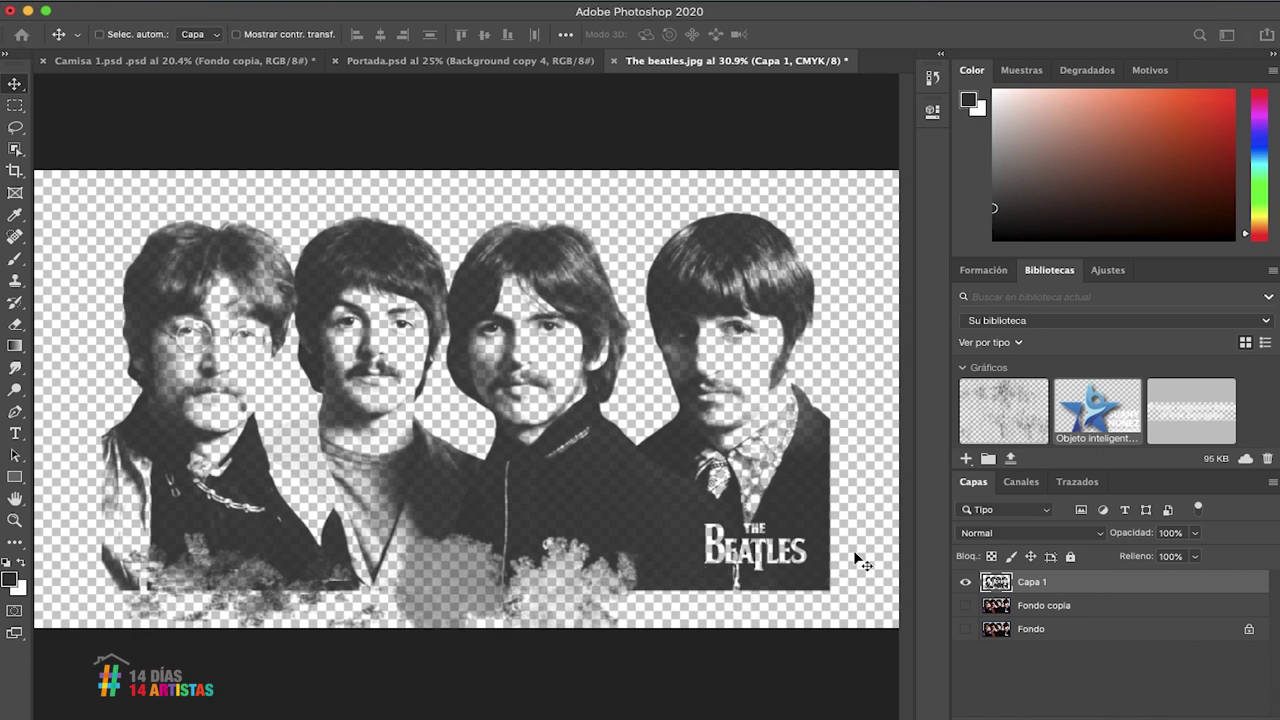
{"action": "key", "text": "ctrl+z"}
{"action": "key", "text": "ctrl+z"}
{"action": "key", "text": "ctrl+z"}
{"action": "key", "text": "ctrl+z"}
{"action": "key", "text": "ctrl+z"}
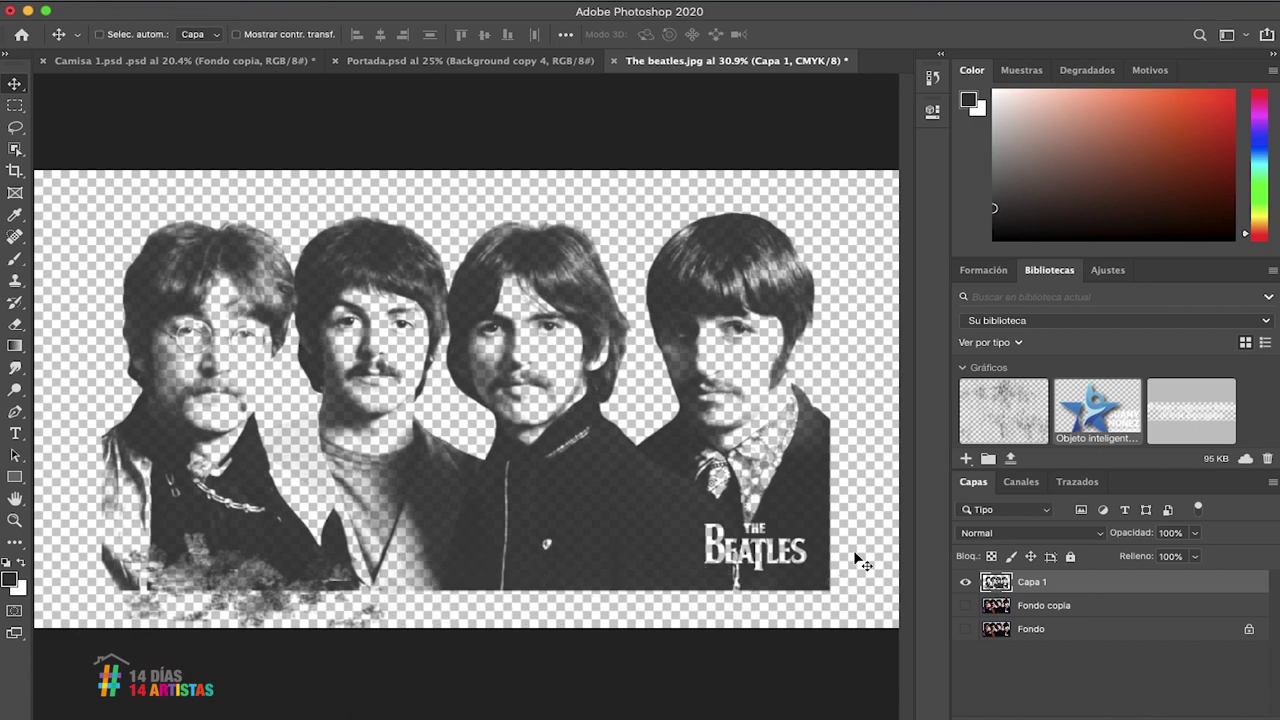
{"action": "key", "text": "ctrl+z"}
{"action": "key", "text": "ctrl+z"}
{"action": "key", "text": "ctrl+z"}
{"action": "key", "text": "ctrl+z"}
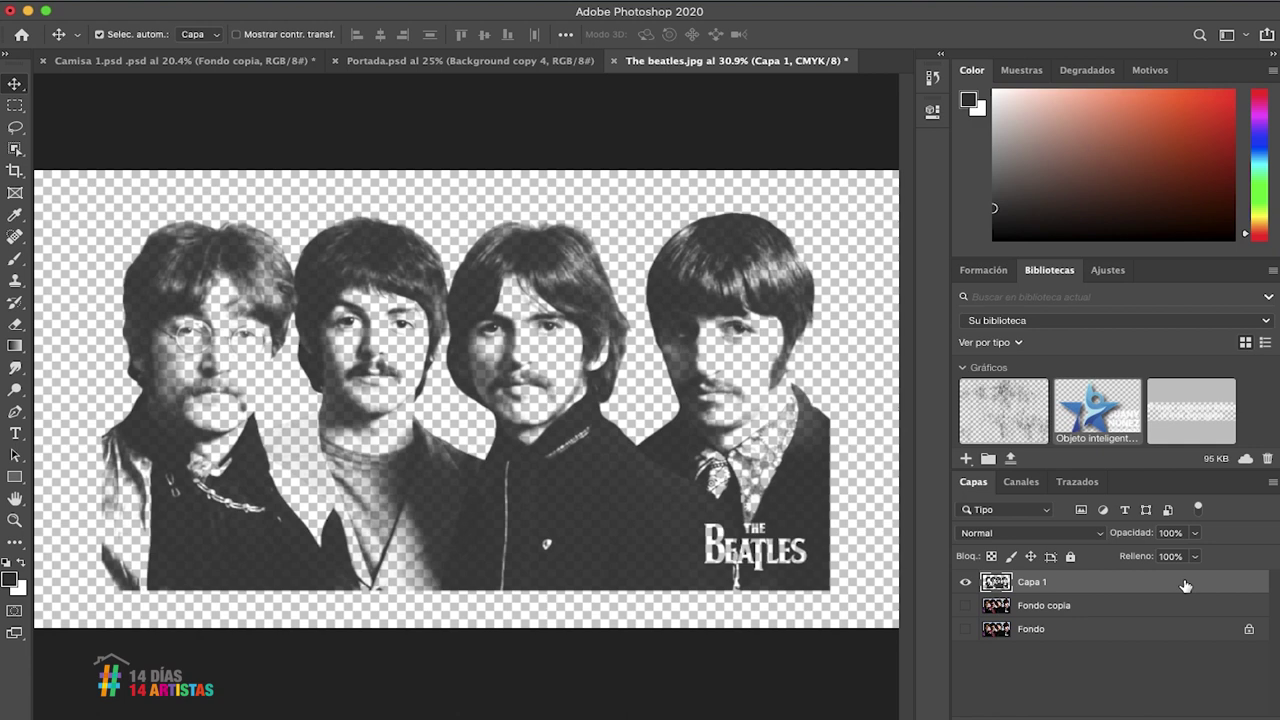
Duplicate Capa 1 and compare it with its copy by switching visibility, leaving only Capa 1 copia shown
{"action": "left_click_drag", "start_coordinate": [1185, 585], "coordinate": [1230, 712]}
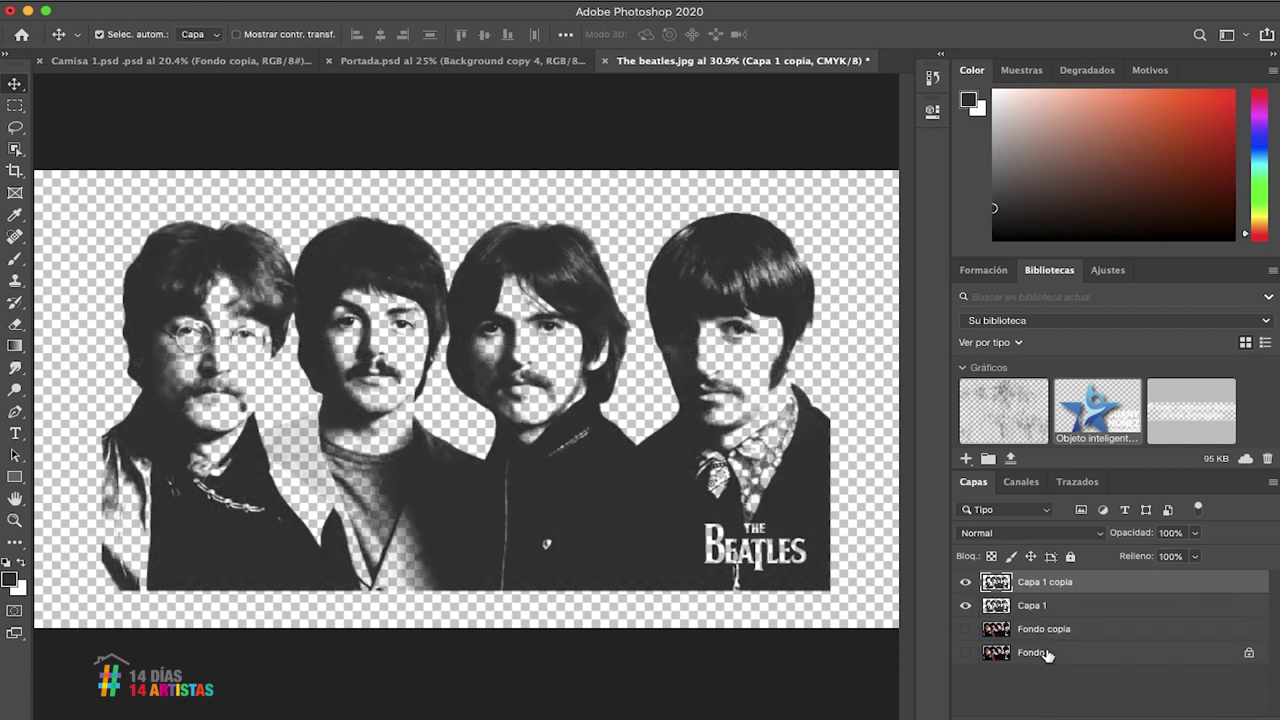
{"action": "left_click", "coordinate": [965, 606]}
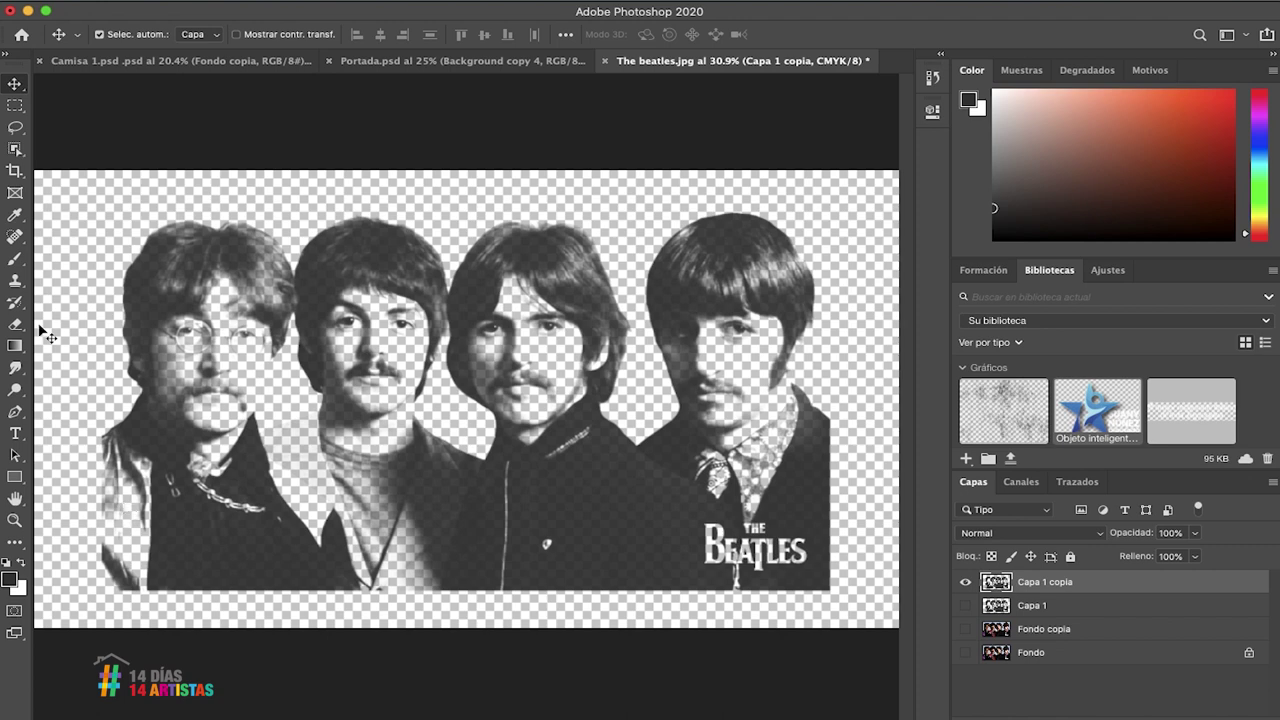
{"action": "left_click", "coordinate": [963, 581]}
{"action": "left_click", "coordinate": [963, 605]}
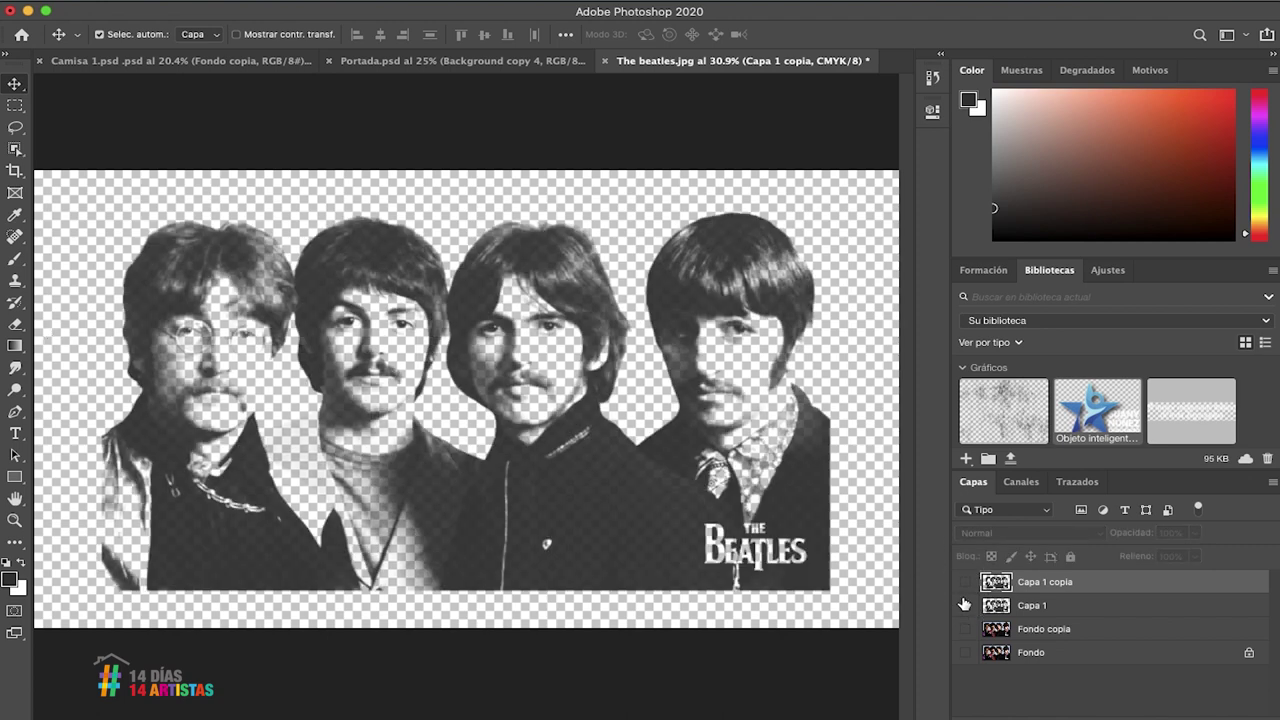
{"action": "left_click", "coordinate": [963, 605]}
{"action": "left_click", "coordinate": [963, 581]}
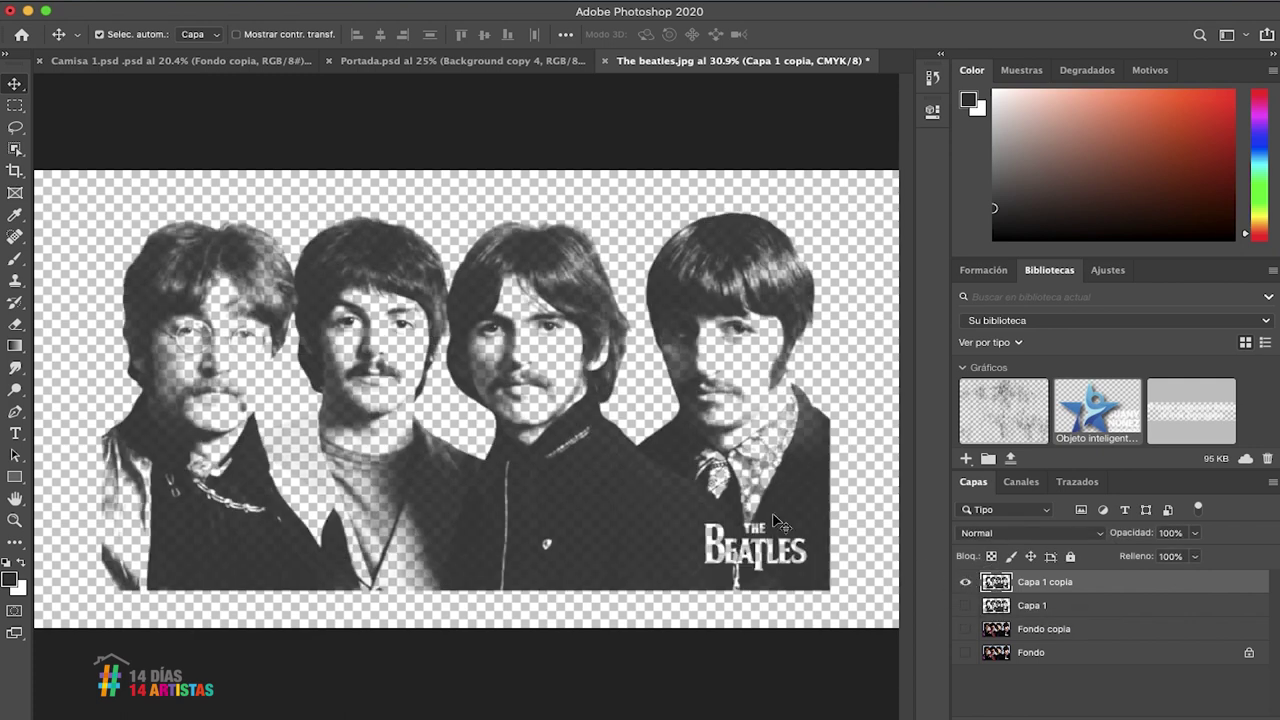
Smudge the lower edge of Capa 1 copia across its width with the 165 px Smudge brush, and shift the layer slightly upward
{"action": "left_click", "coordinate": [15, 367]}
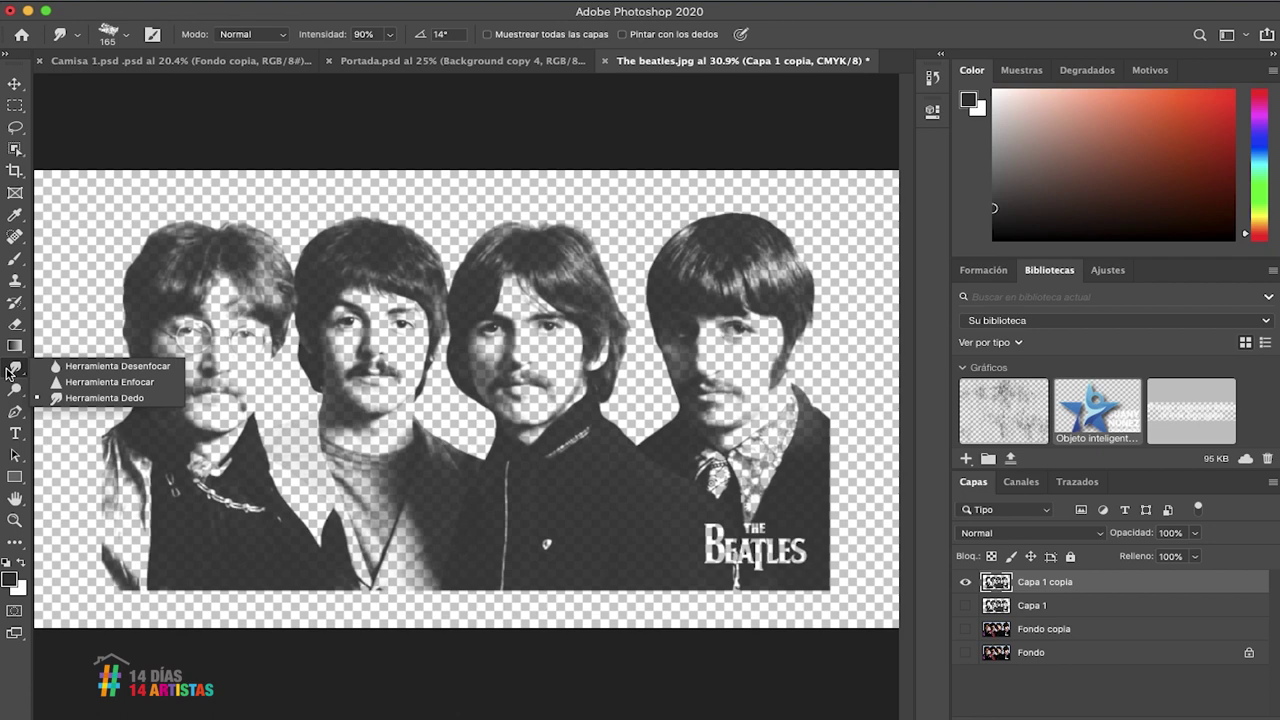
{"action": "left_click", "coordinate": [70, 397]}
{"action": "mouse_move", "coordinate": [179, 573]}
{"action": "left_mouse_down"}
{"action": "mouse_move", "coordinate": [166, 574]}
{"action": "mouse_move", "coordinate": [178, 600]}
{"action": "mouse_move", "coordinate": [166, 583]}
{"action": "mouse_move", "coordinate": [234, 594]}
{"action": "mouse_move", "coordinate": [337, 574]}
{"action": "mouse_move", "coordinate": [365, 590]}
{"action": "mouse_move", "coordinate": [497, 594]}
{"action": "mouse_move", "coordinate": [645, 575]}
{"action": "mouse_move", "coordinate": [583, 588]}
{"action": "mouse_move", "coordinate": [647, 590]}
{"action": "left_mouse_up"}
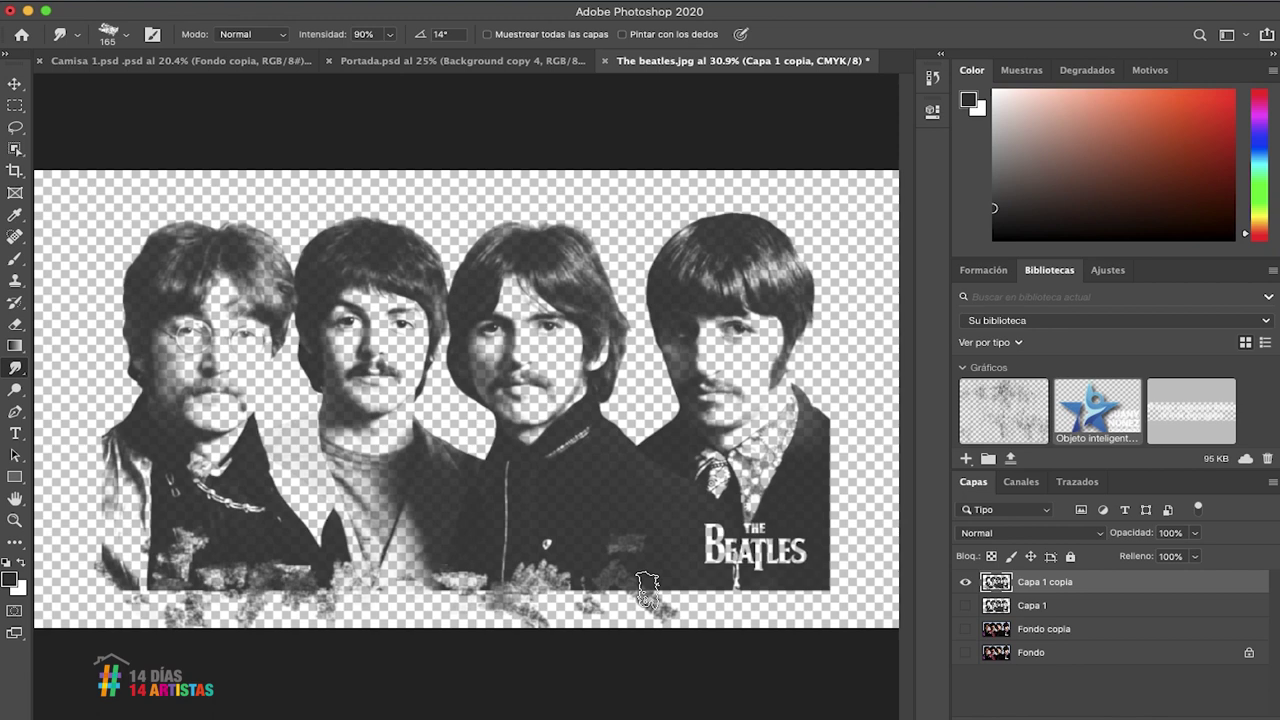
{"action": "left_click_drag", "start_coordinate": [647, 590], "coordinate": [825, 593]}
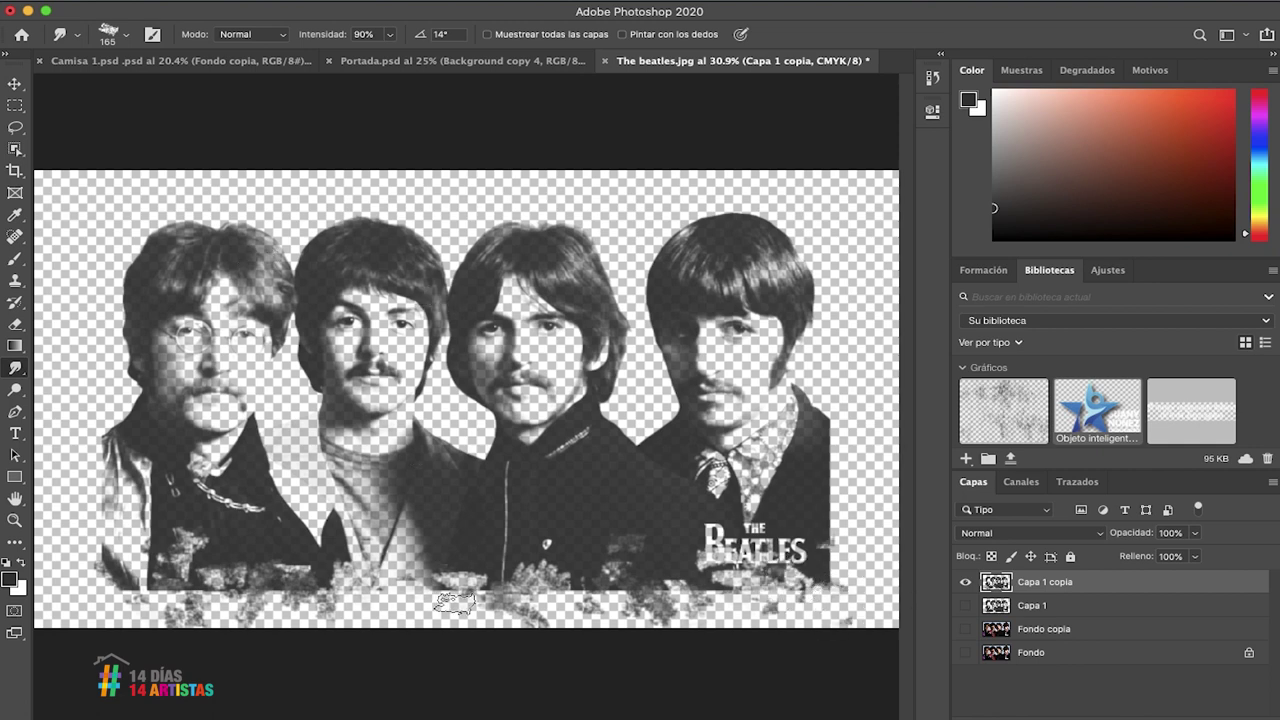
{"action": "mouse_move", "coordinate": [452, 595]}
{"action": "left_mouse_down"}
{"action": "mouse_move", "coordinate": [518, 580]}
{"action": "mouse_move", "coordinate": [592, 604]}
{"action": "left_mouse_up"}
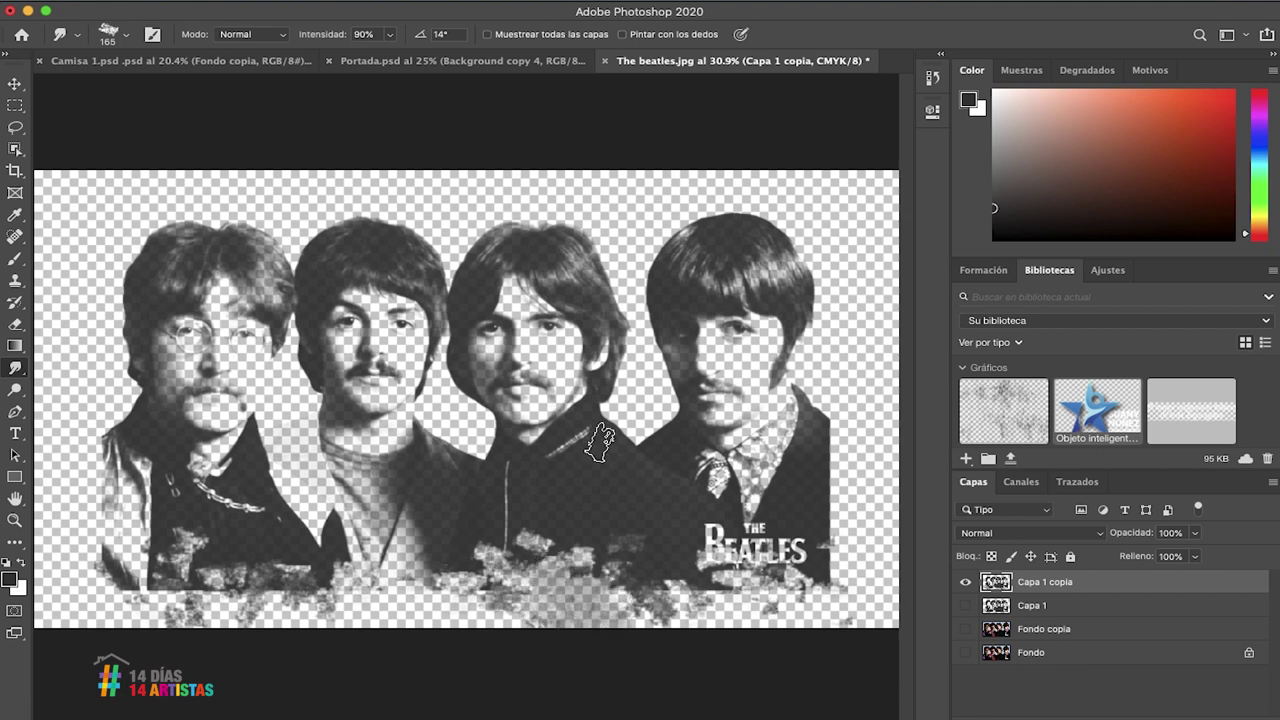
{"action": "key", "text": "v"}
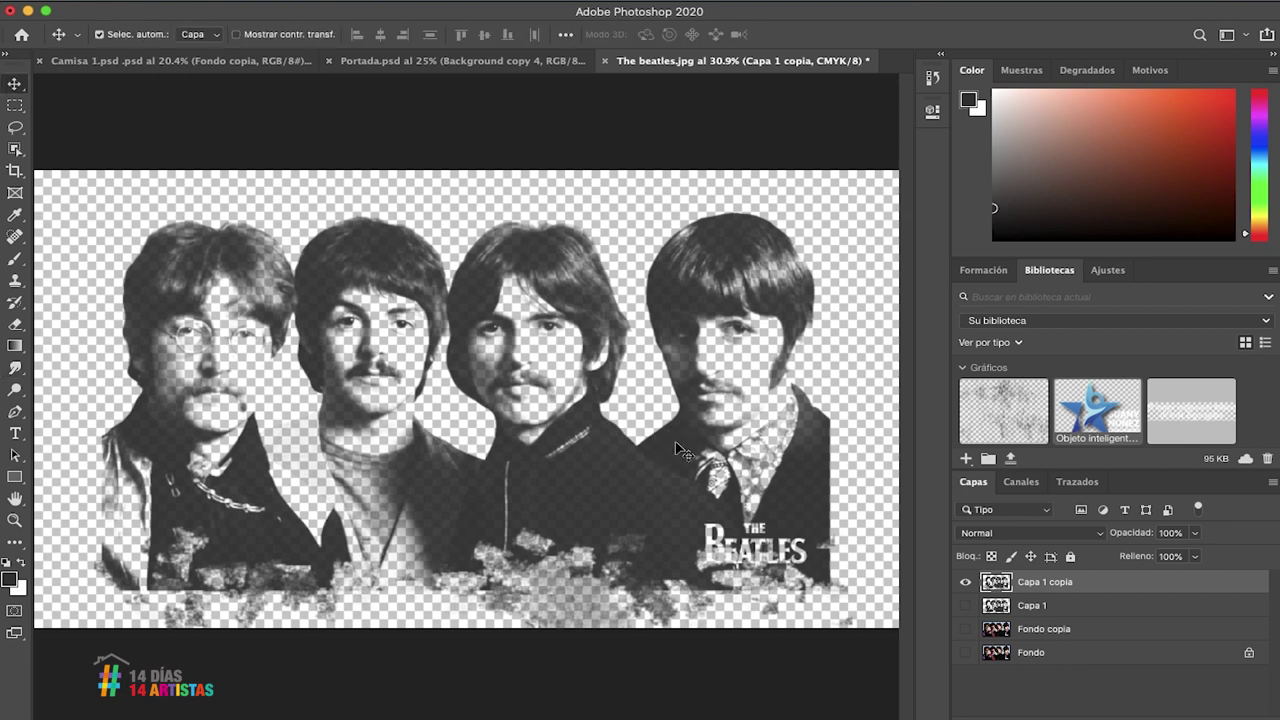
{"action": "left_click_drag", "start_coordinate": [586, 479], "coordinate": [585, 470]}
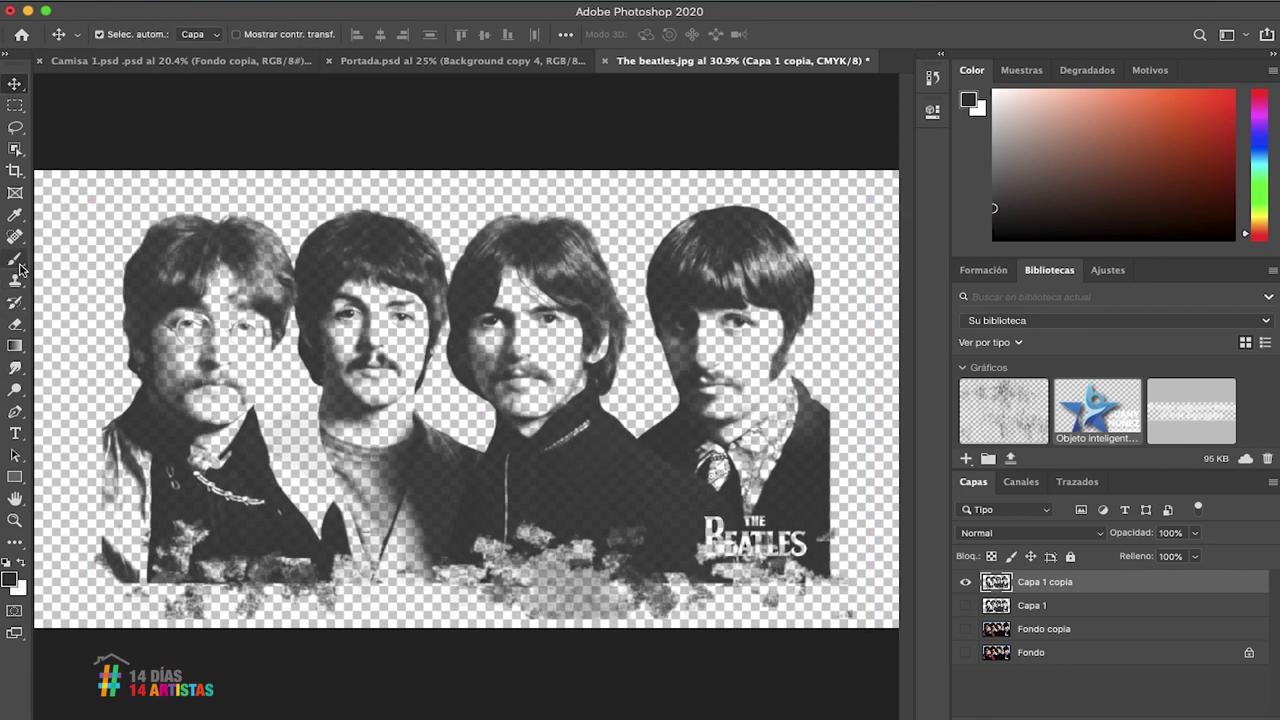
{"action": "left_click", "coordinate": [15, 368]}
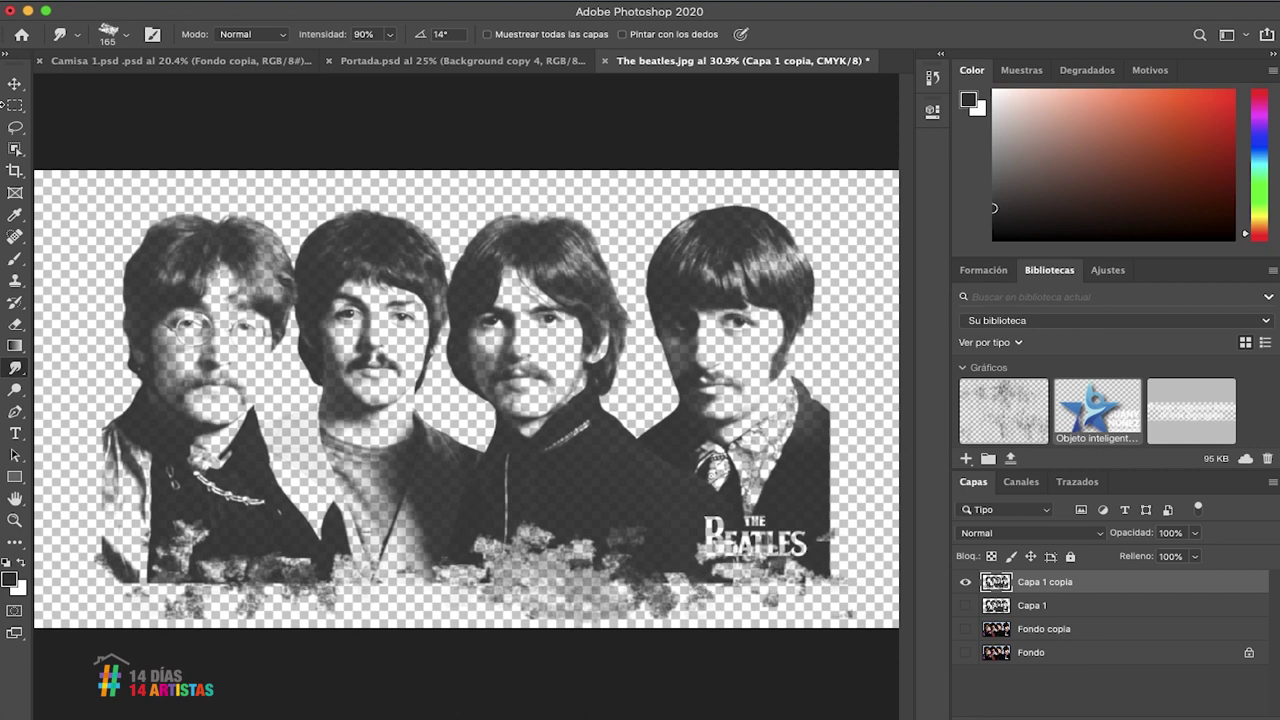
{"action": "left_click_drag", "start_coordinate": [198, 580], "coordinate": [212, 583]}
{"action": "key", "text": "v"}
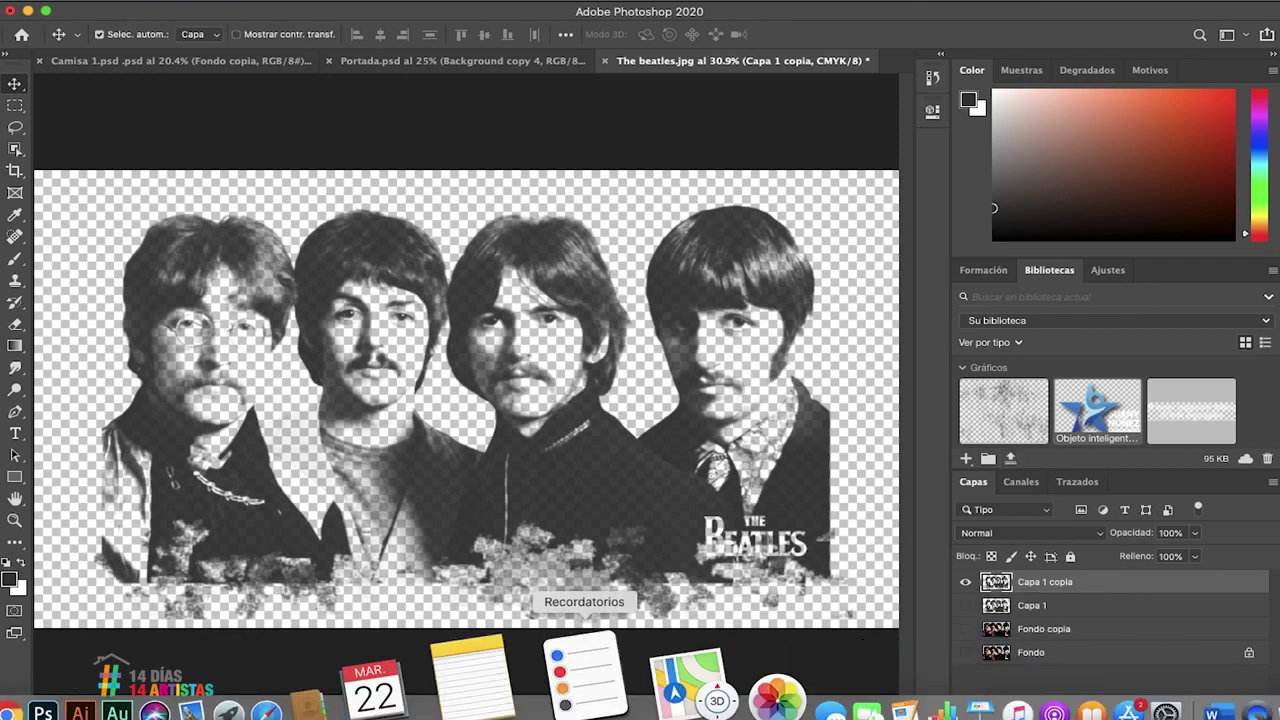
Switch to Illustrator and copy the black grunge texture group from Textura para diseño.ai
{"action": "left_click", "coordinate": [229, 683]}
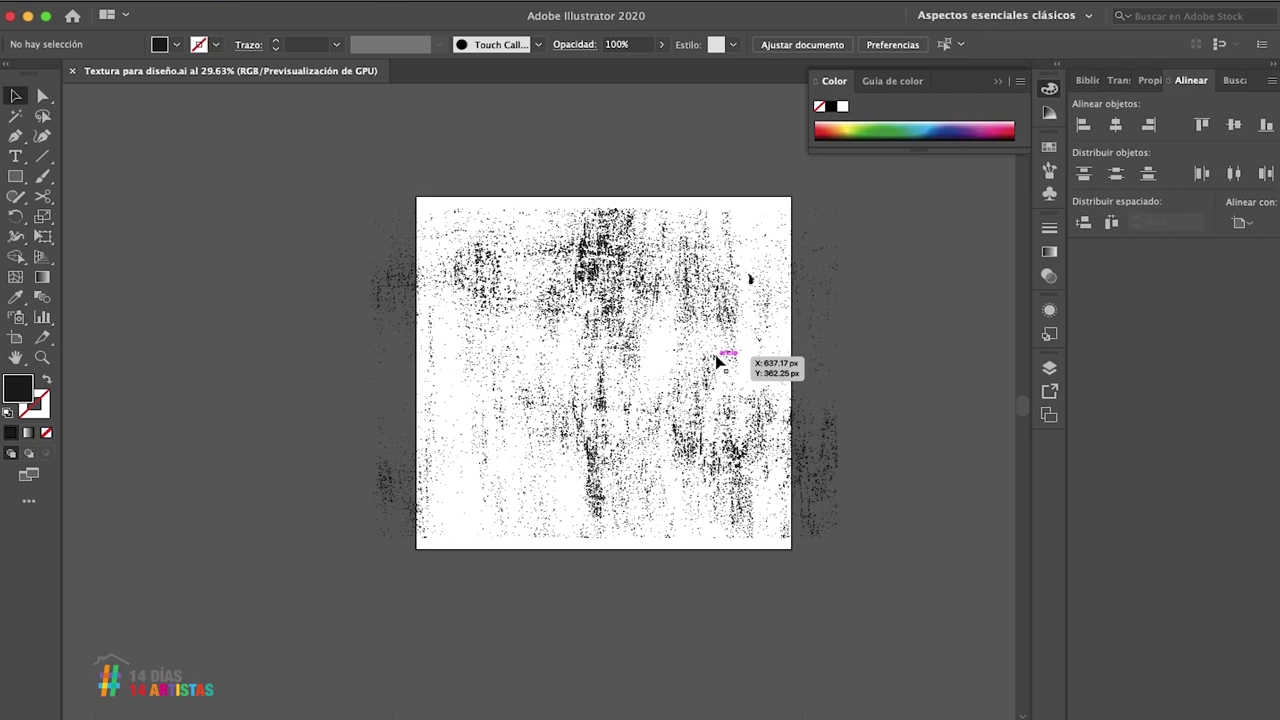
{"action": "left_click", "coordinate": [623, 337]}
{"action": "scroll", "coordinate": [600, 330], "scroll_direction": "up", "scroll_amount": 1}
{"action": "scroll", "coordinate": [823, 271], "scroll_direction": "up", "scroll_amount": 5}
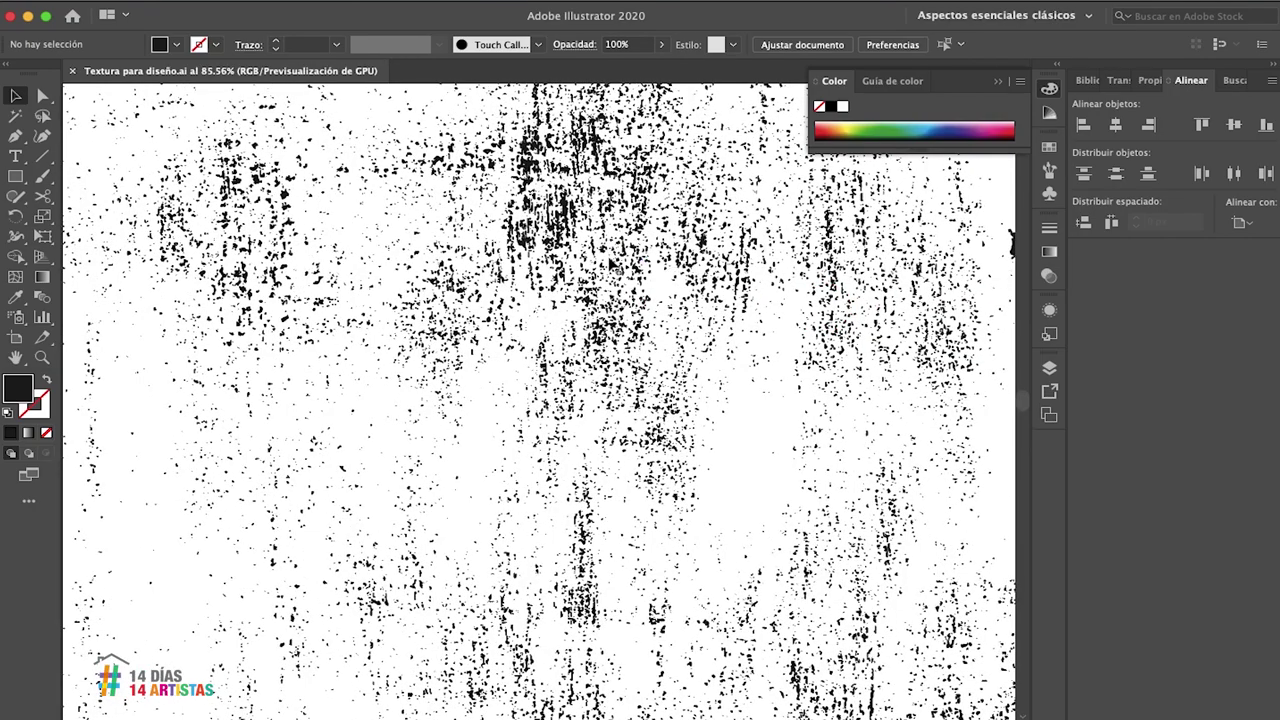
{"action": "left_click", "coordinate": [610, 262]}
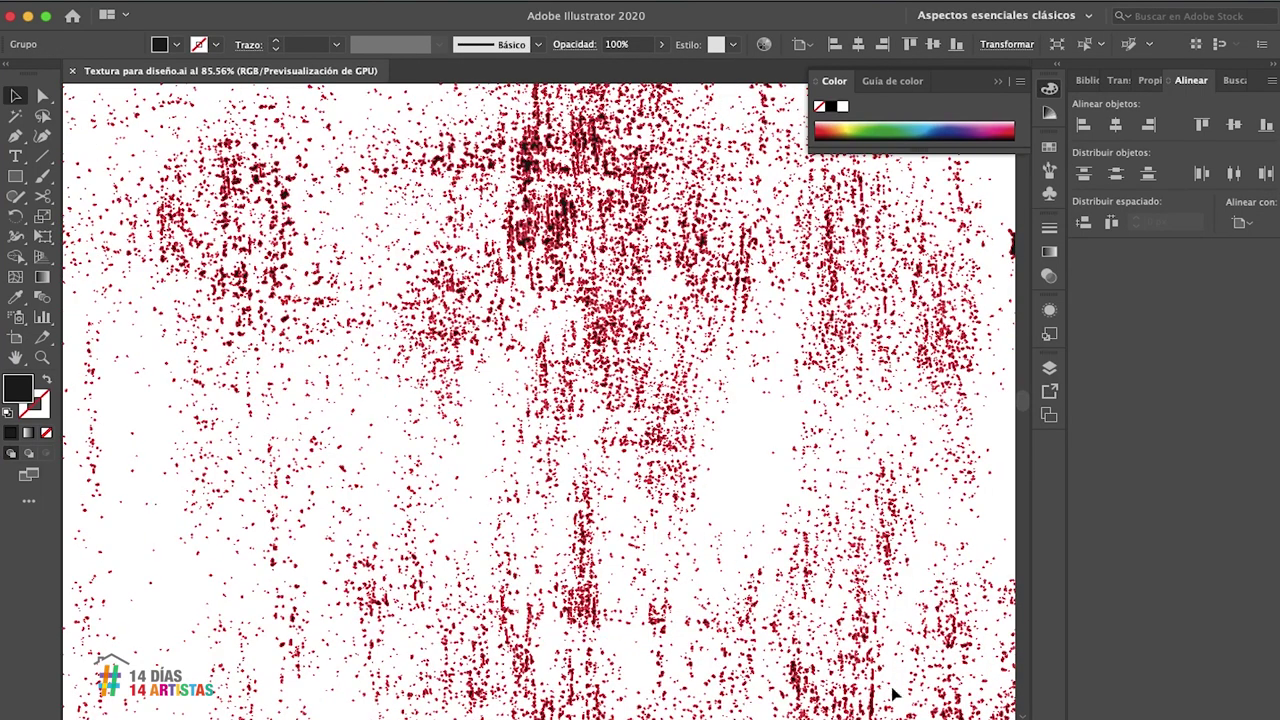
{"action": "mouse_move", "coordinate": [993, 690]}
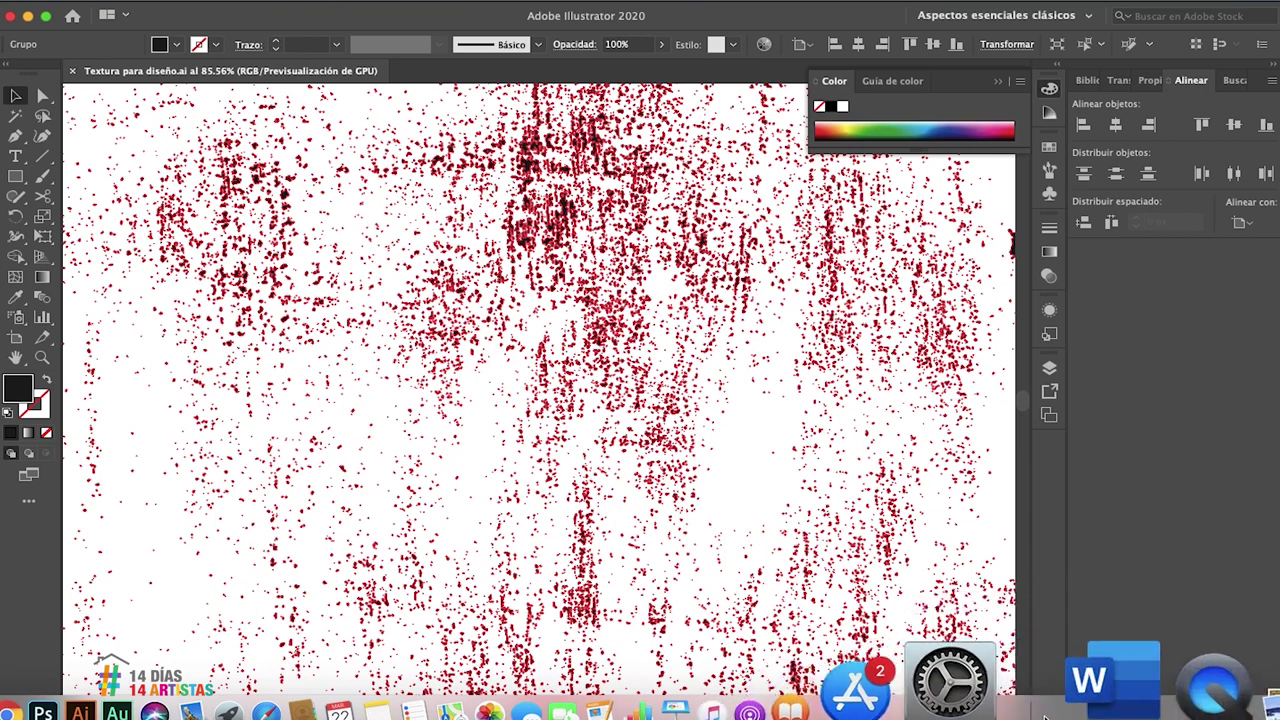
Switch back to Photoshop and paste the copied texture into The beatles.jpg as pixels
{"action": "left_click", "coordinate": [198, 690]}
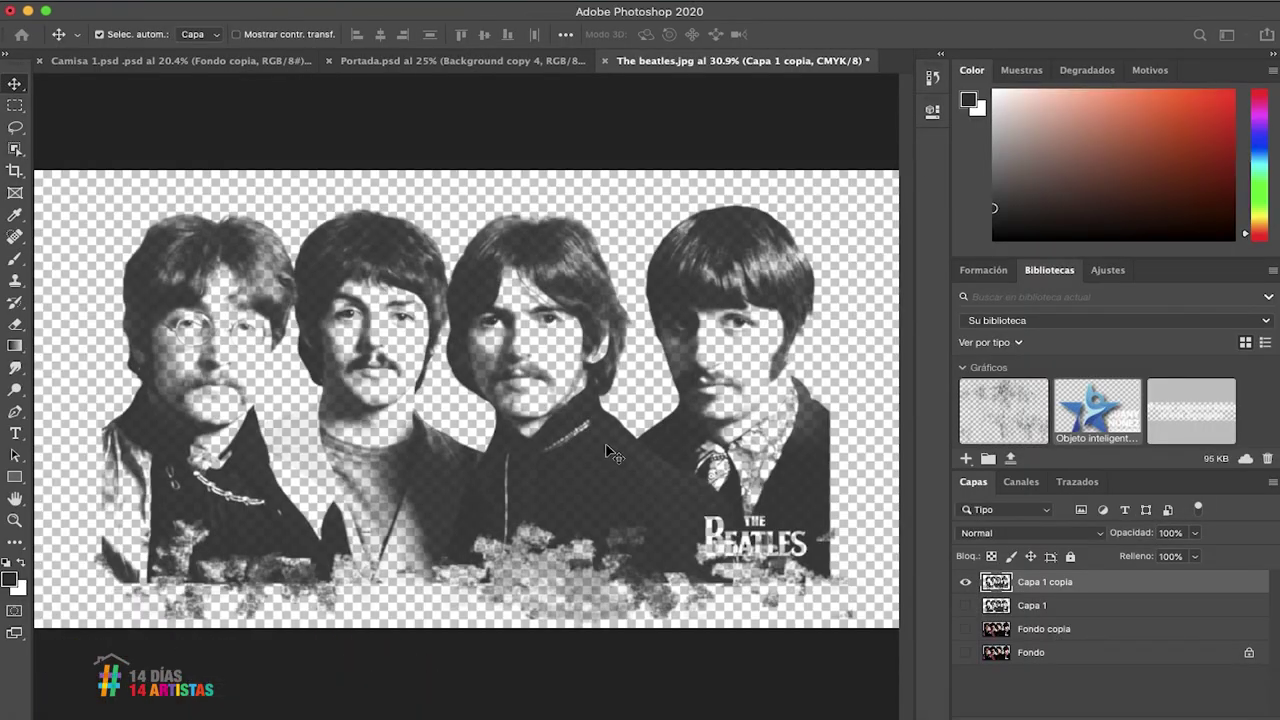
{"action": "key", "text": "super+v"}
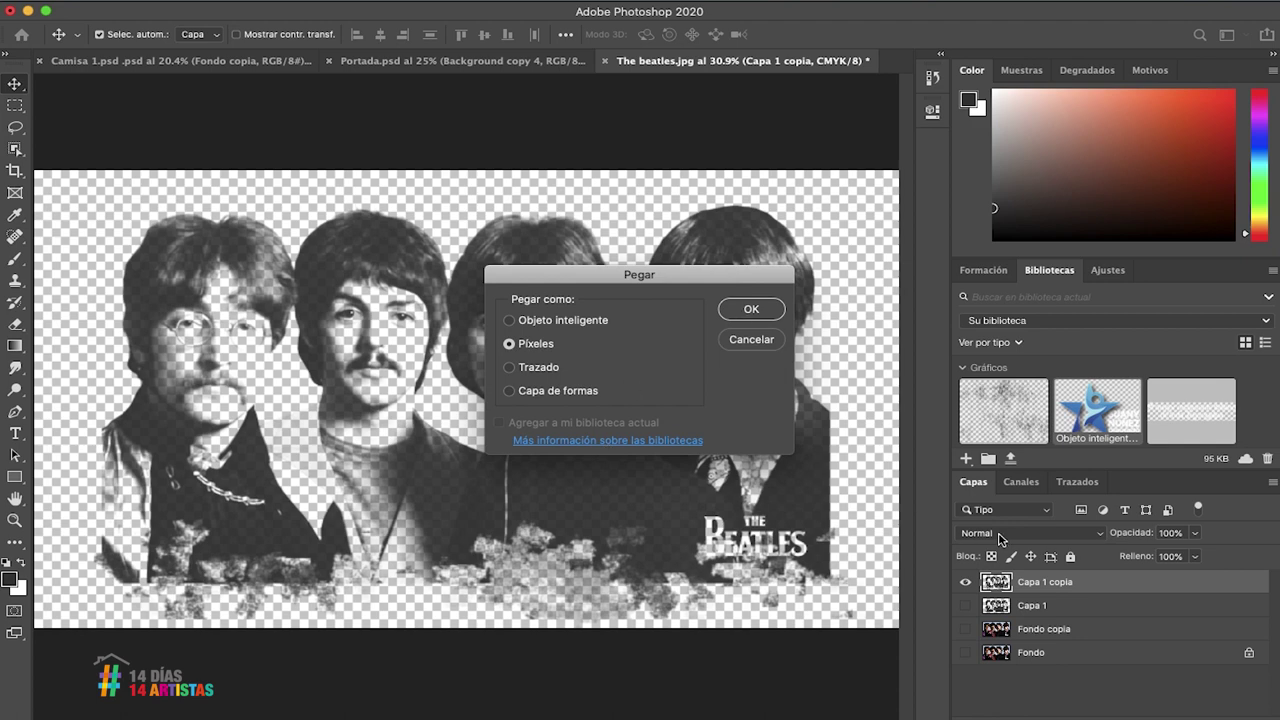
{"action": "left_click", "coordinate": [735, 306]}
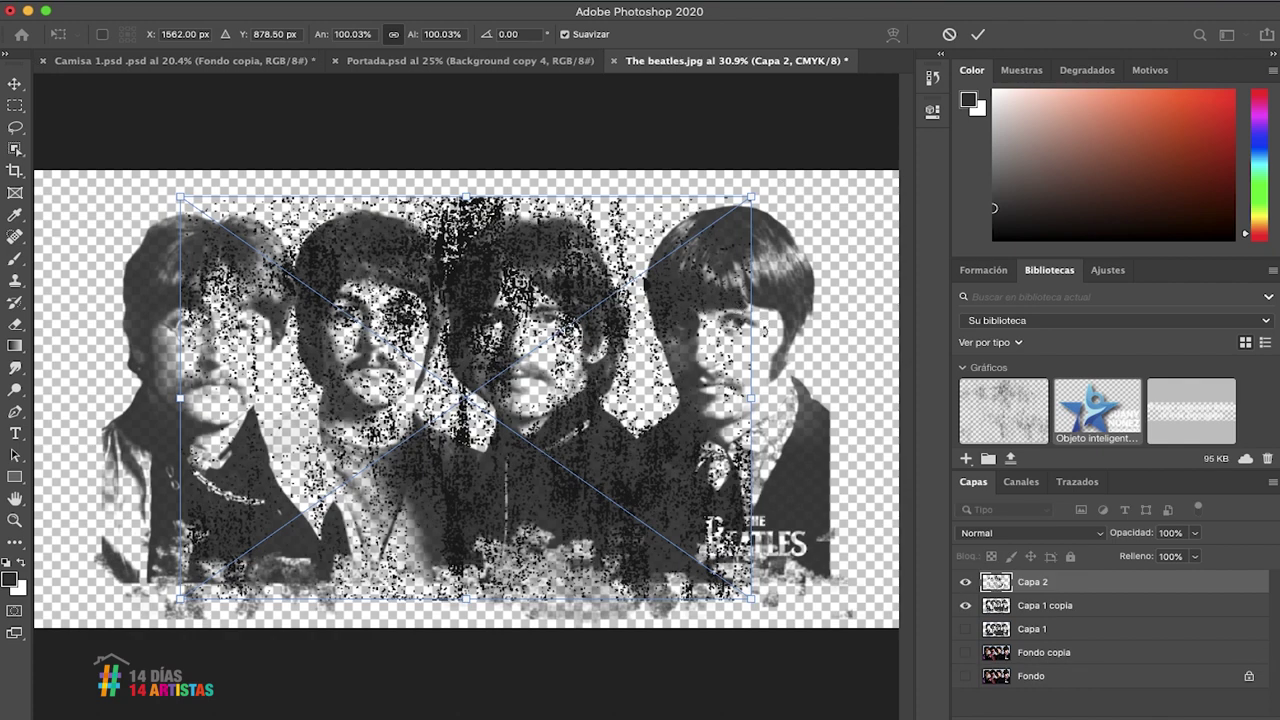
Enlarge the pasted texture to 225.02% width and 168.54% height so it extends beyond the canvas on the sides and top
{"action": "left_click_drag", "start_coordinate": [754, 398], "coordinate": [845, 400]}
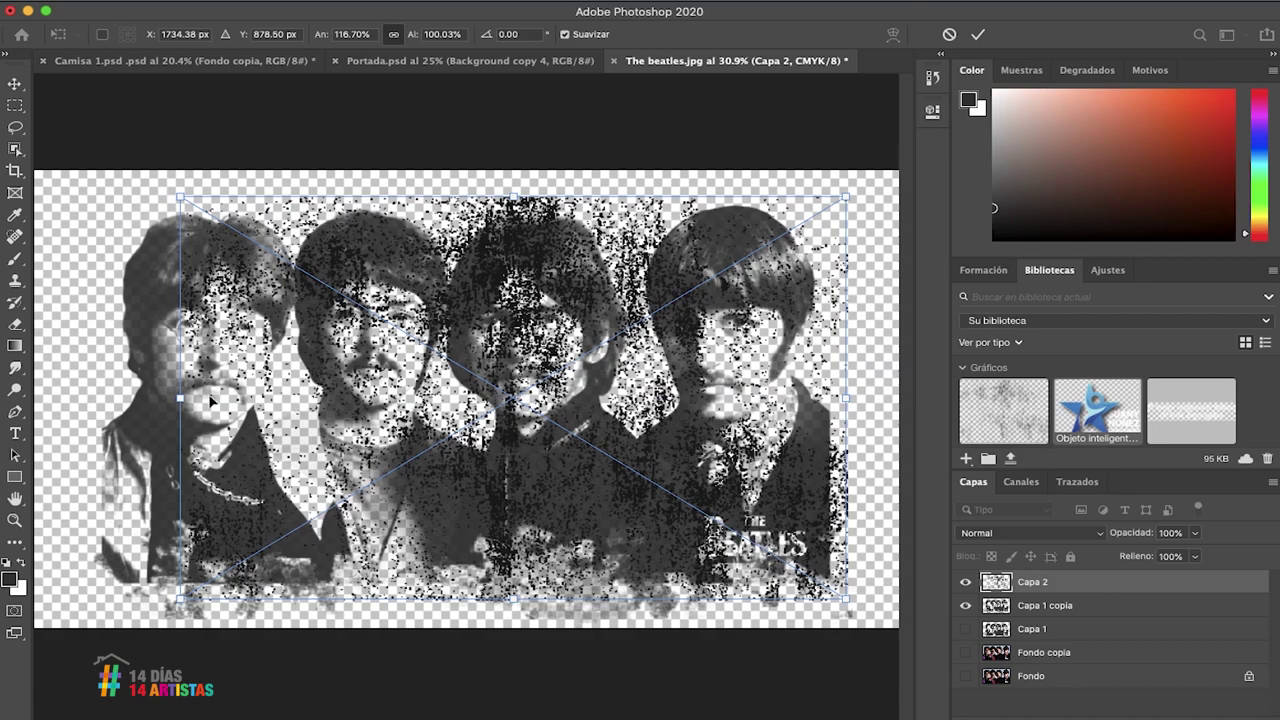
{"action": "left_click_drag", "start_coordinate": [180, 398], "coordinate": [63, 402]}
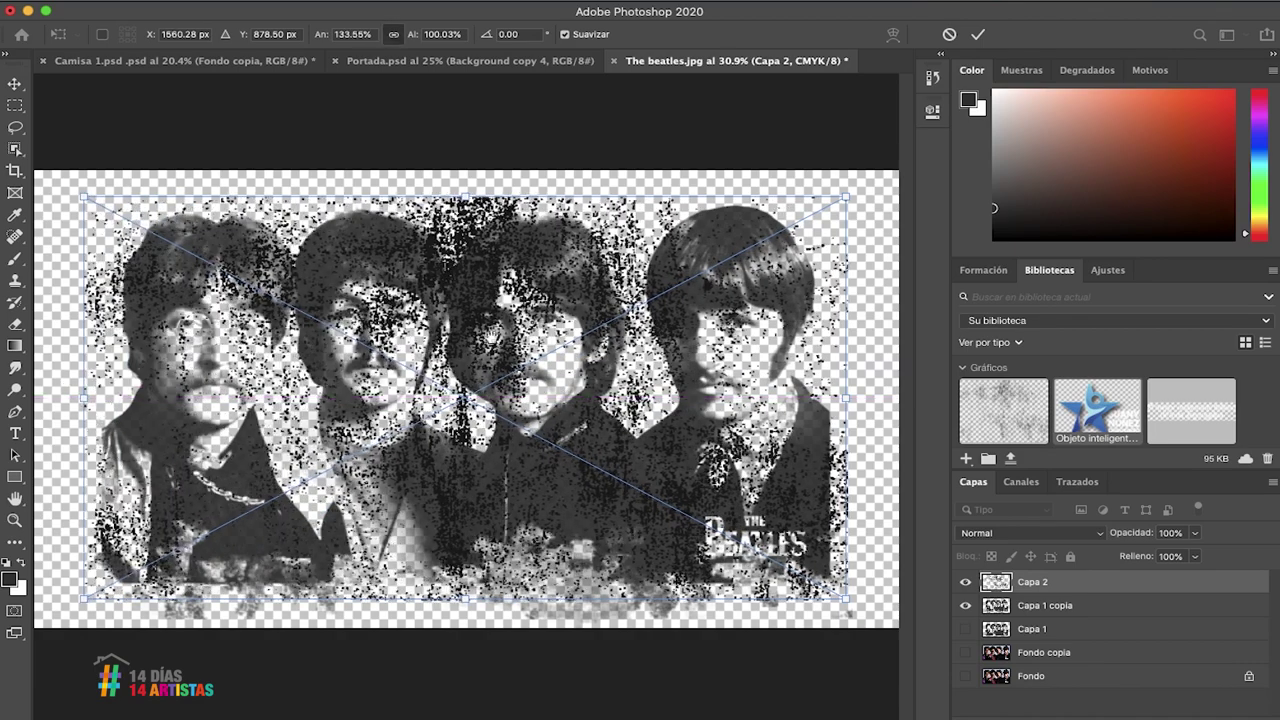
{"action": "key", "text": "super+minus"}
{"action": "left_click_drag", "start_coordinate": [460, 236], "coordinate": [491, 78]}
{"action": "left_click_drag", "start_coordinate": [464, 360], "coordinate": [465, 382]}
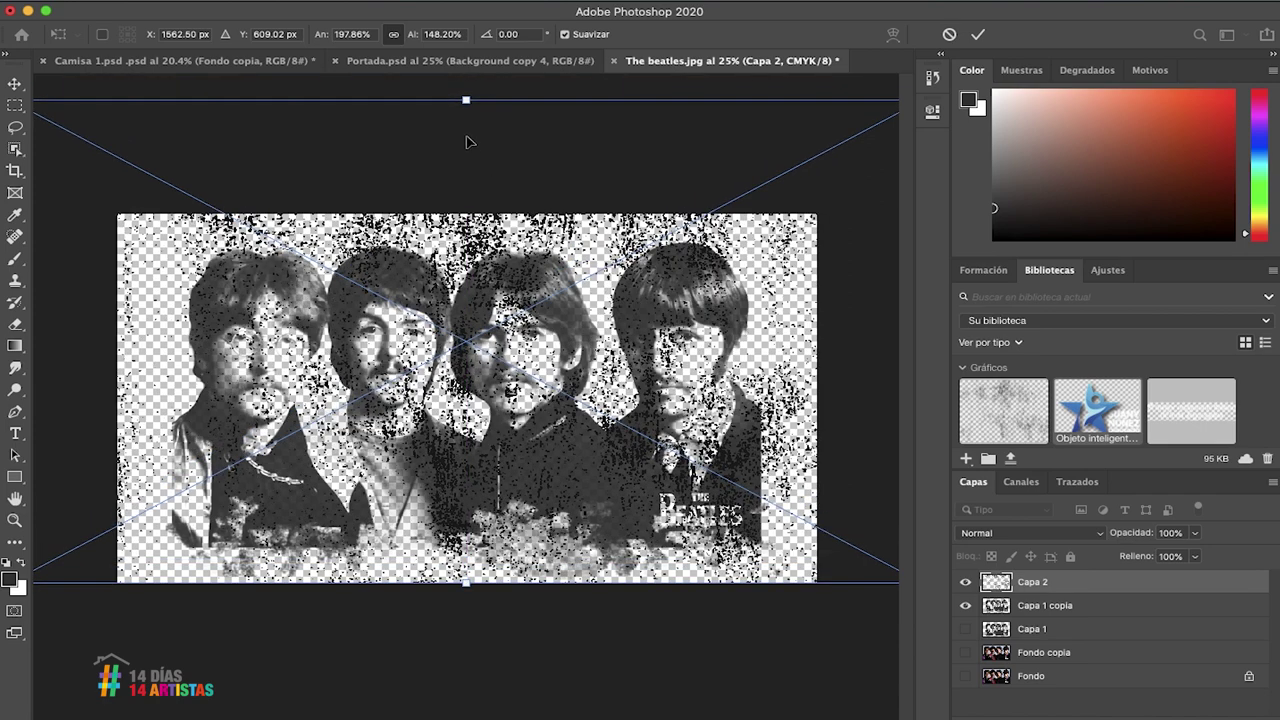
{"action": "key", "text": "super+minus"}
{"action": "left_click_drag", "start_coordinate": [466, 201], "coordinate": [466, 156]}
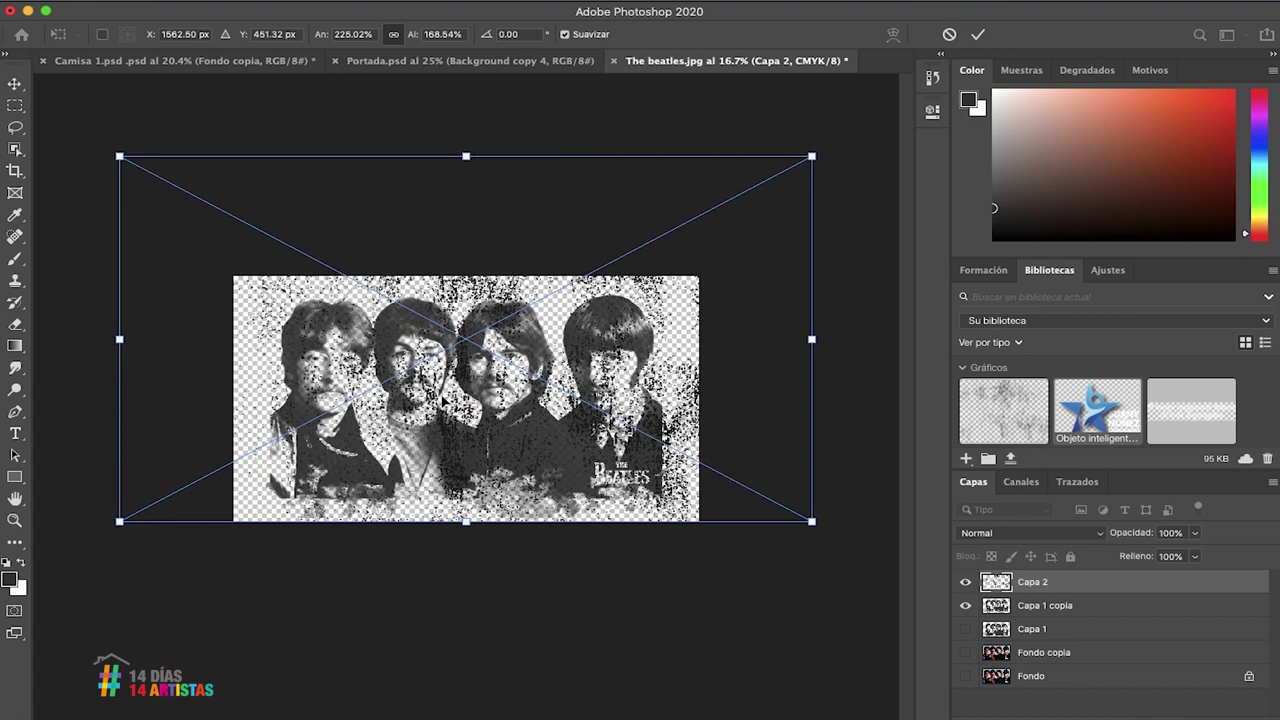
{"action": "key", "text": "Return"}
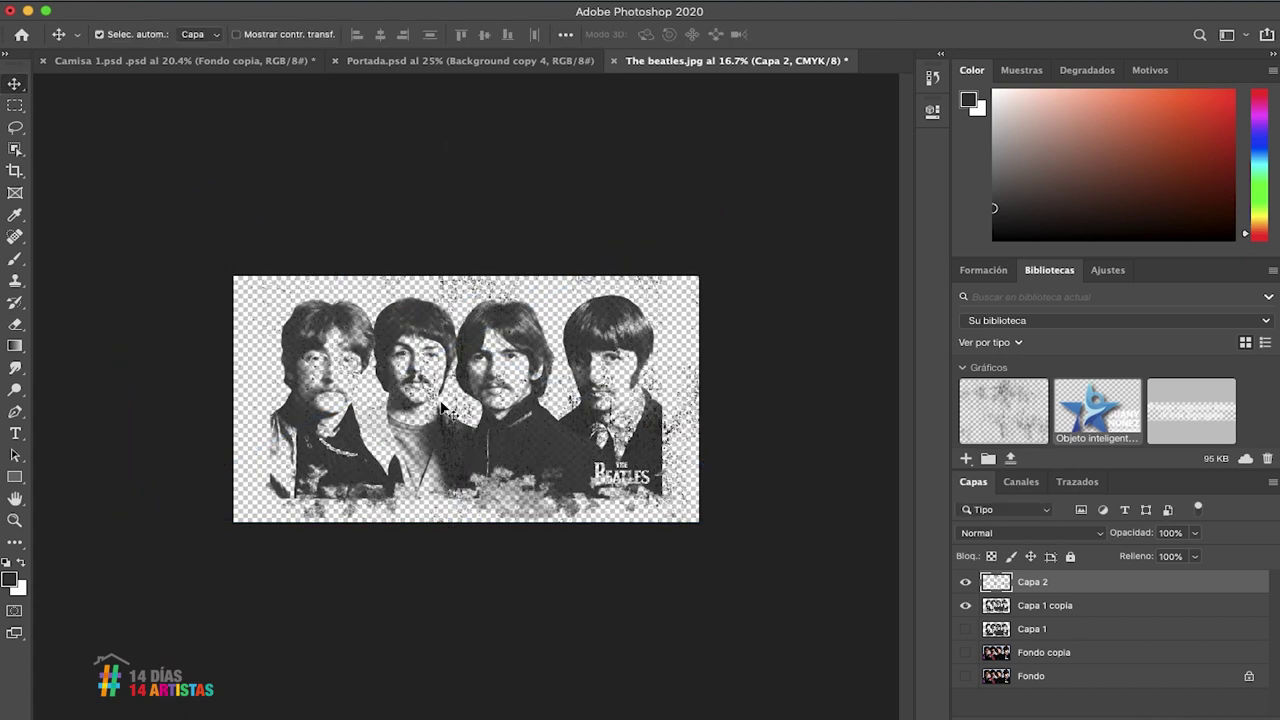
Scale the texture on Capa 2 down proportionally to 81.52%, keeping its lower edge in place
{"action": "key", "text": "super+plus"}
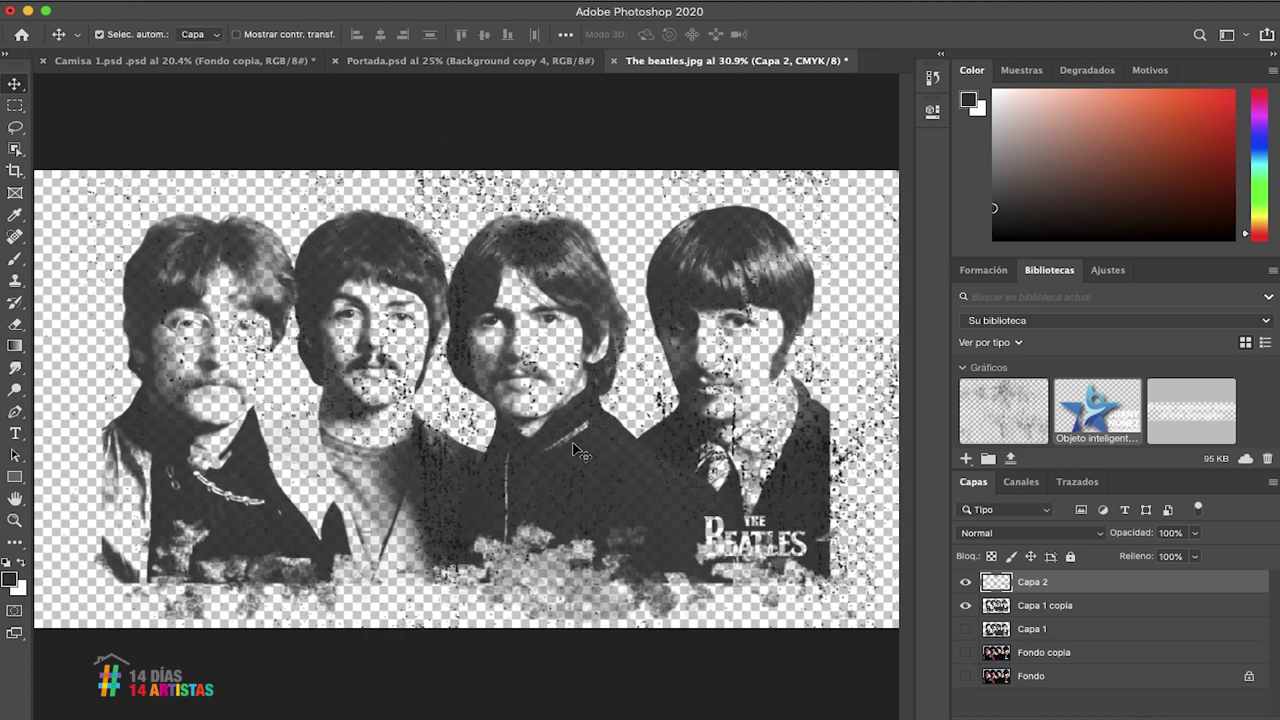
{"action": "key", "text": "super+t"}
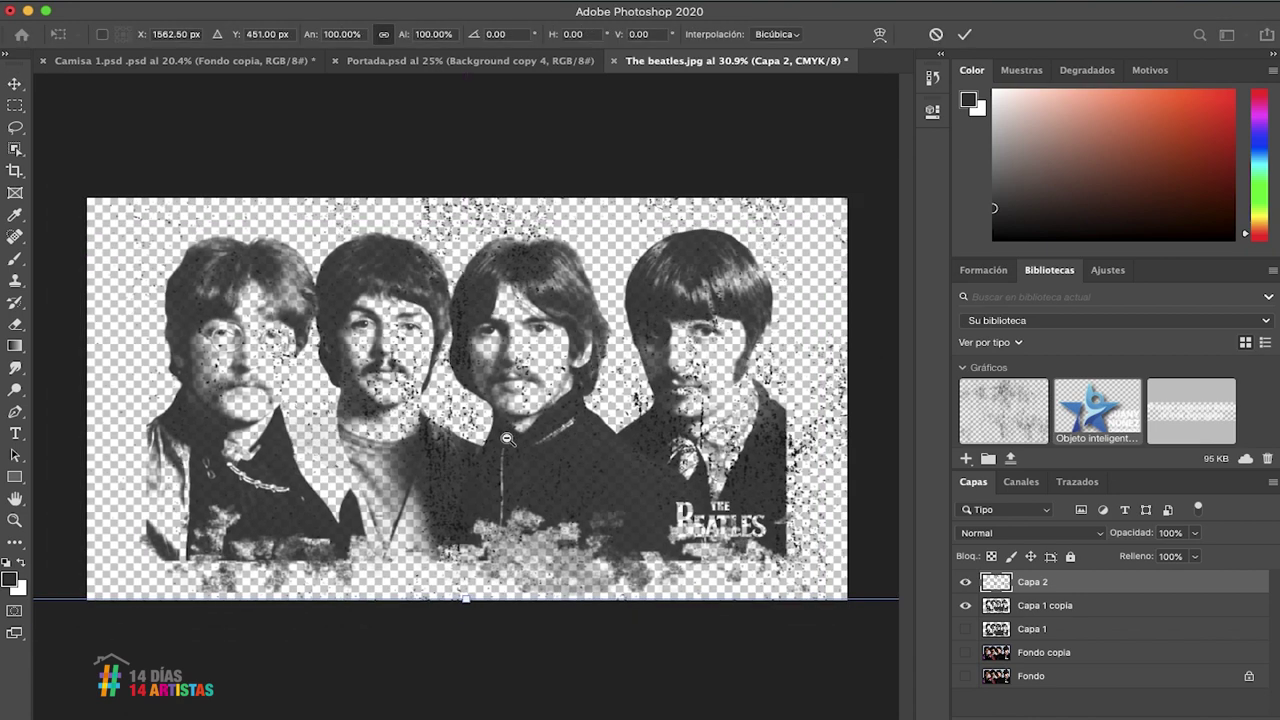
{"action": "key", "text": "super+0"}
{"action": "left_click_drag", "start_coordinate": [468, 157], "coordinate": [474, 230]}
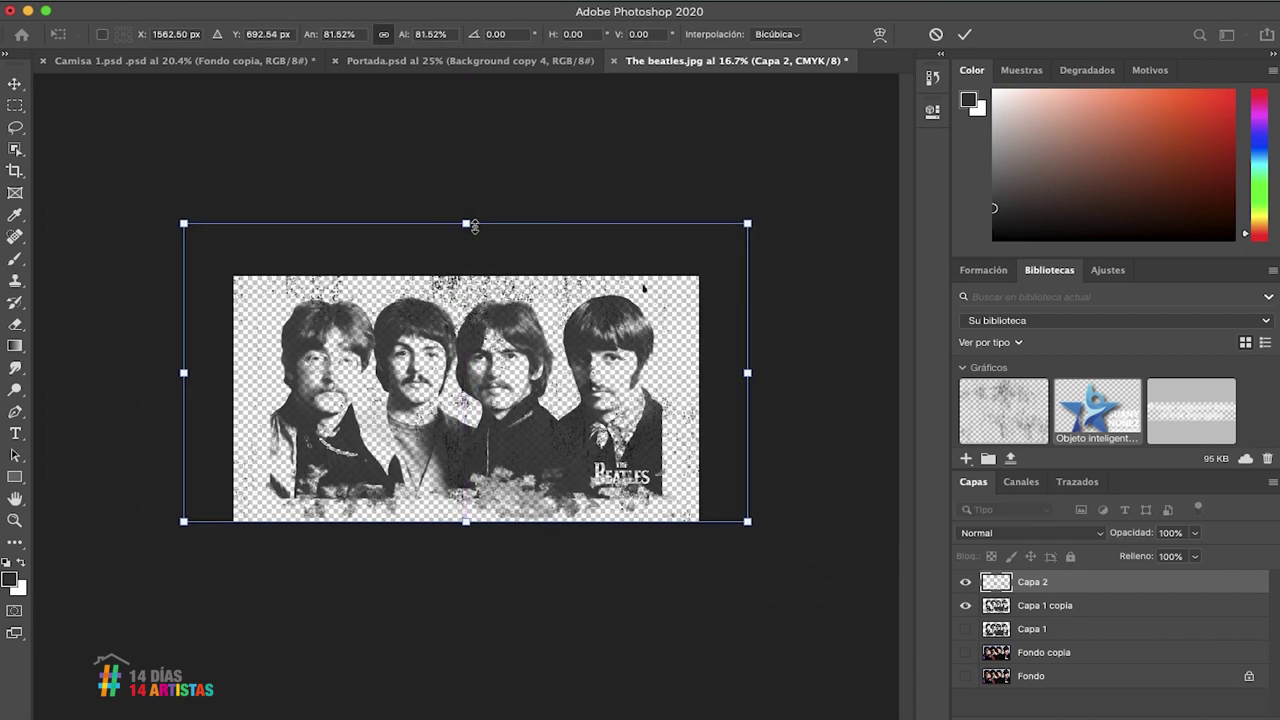
{"action": "key", "text": "Return"}
{"action": "key", "text": "super+0"}
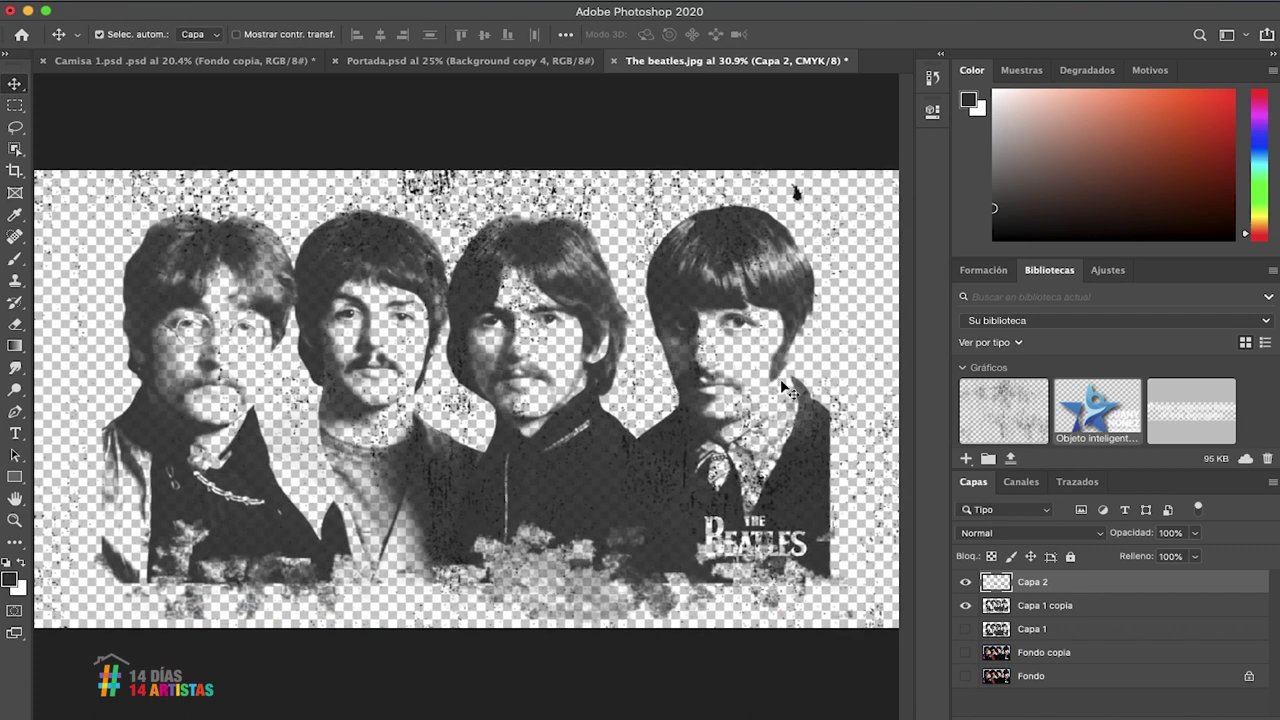
Hide the Capa 1 copia portraits briefly to inspect the texture on Capa 2 alone, and show them again
{"action": "left_click", "coordinate": [1000, 613]}
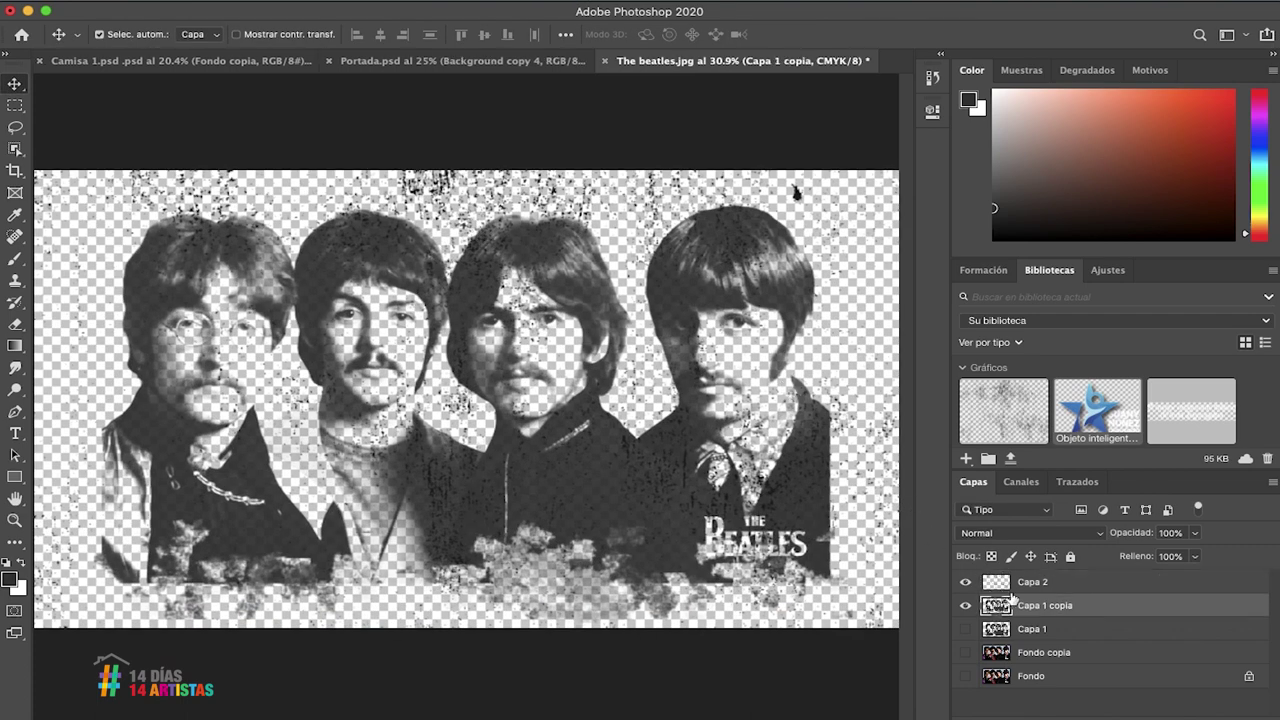
{"action": "left_click", "coordinate": [985, 584]}
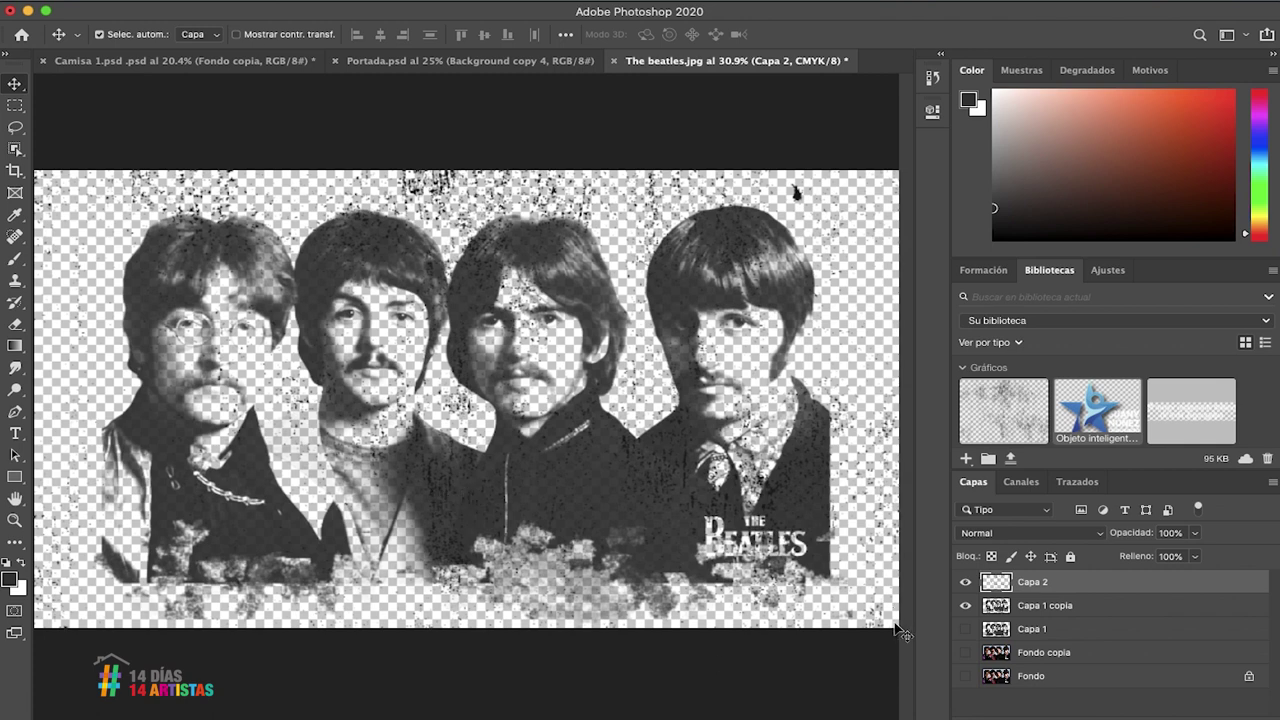
{"action": "left_click", "coordinate": [965, 605]}
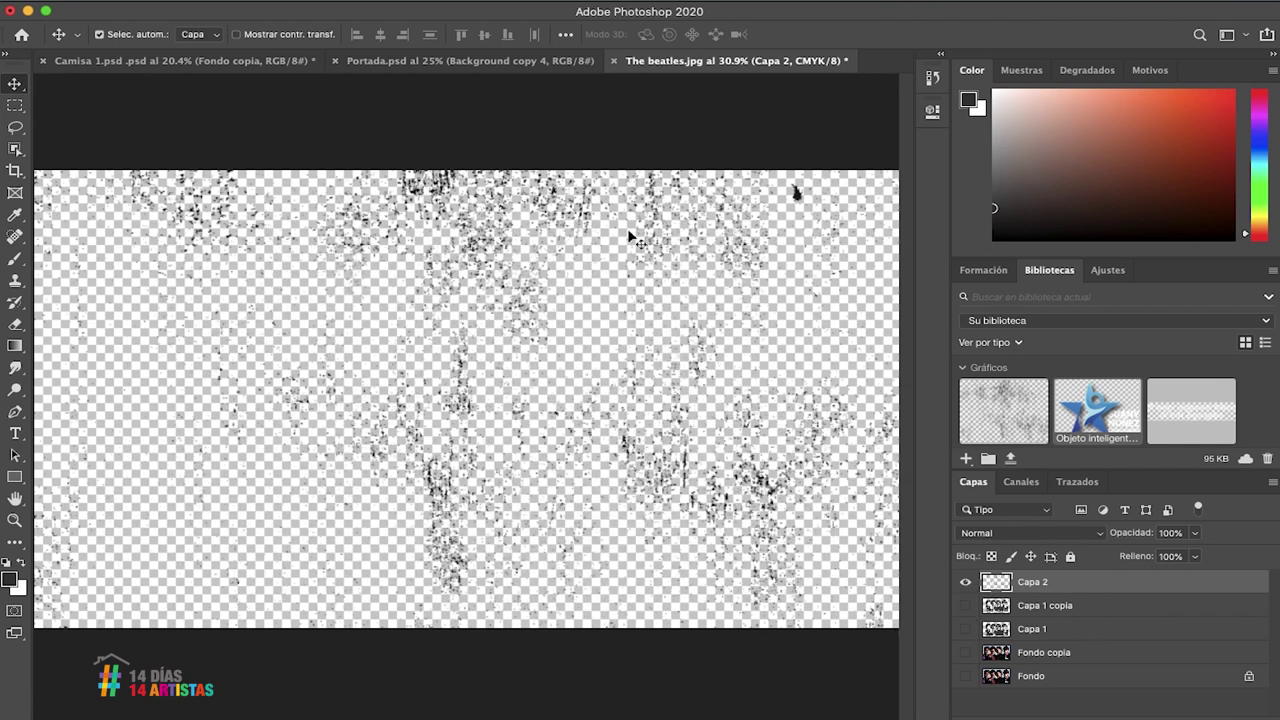
{"action": "mouse_move", "coordinate": [1113, 708]}
{"action": "left_click", "coordinate": [966, 610]}
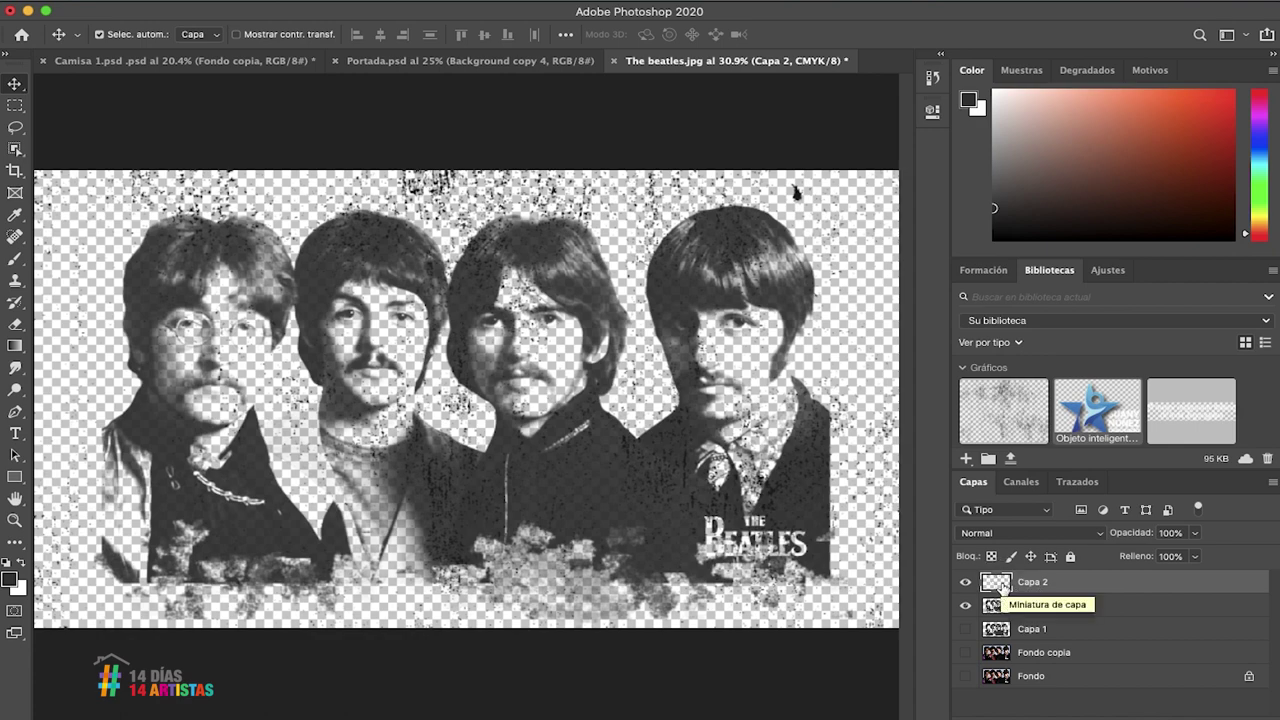
Load the Capa 2 texture as a selection, hide that layer, and delete the selected specks from the Capa 1 copia portraits
{"action": "left_click", "coordinate": [1002, 585], "text": "super"}
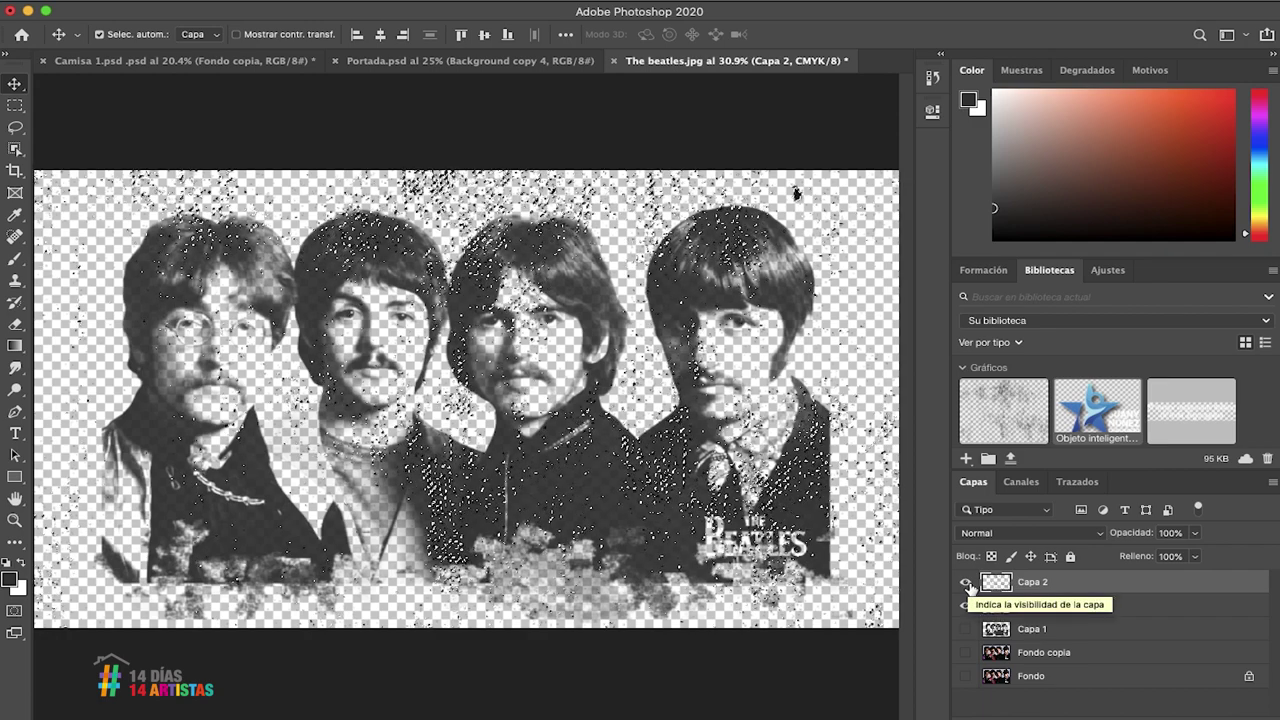
{"action": "left_click", "coordinate": [966, 583]}
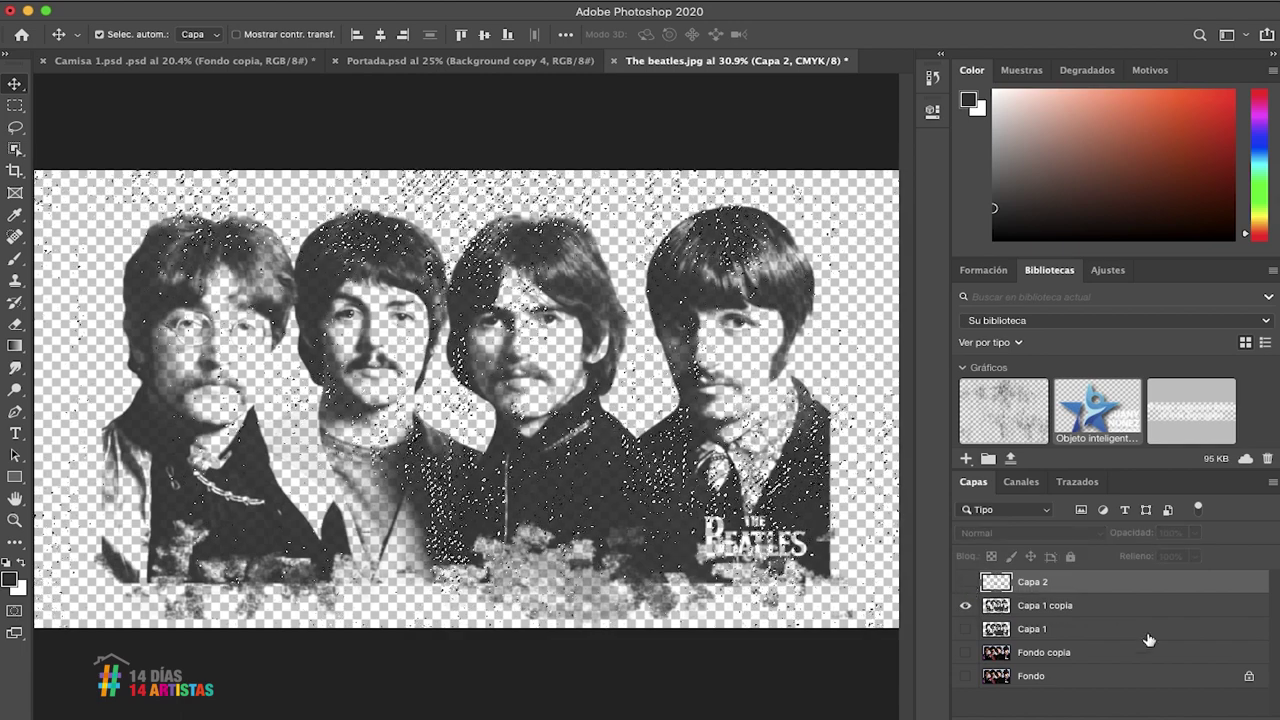
{"action": "left_click", "coordinate": [997, 612]}
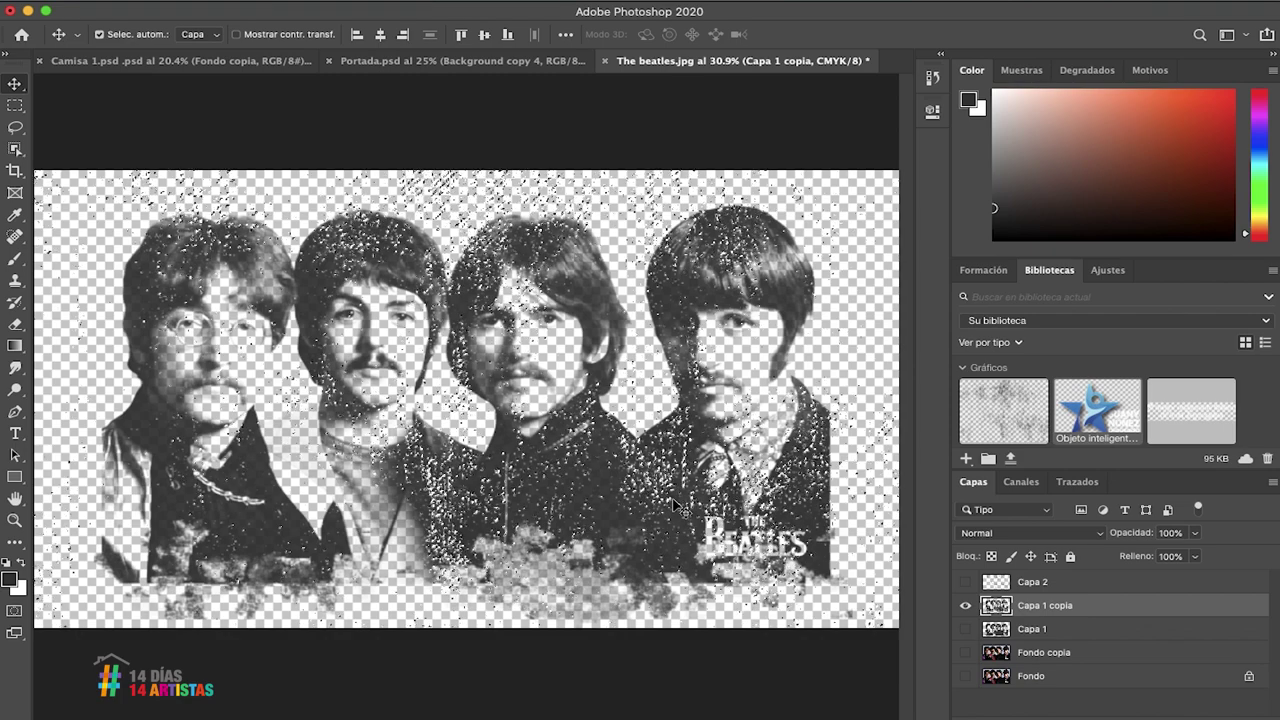
{"action": "key", "text": "super"}
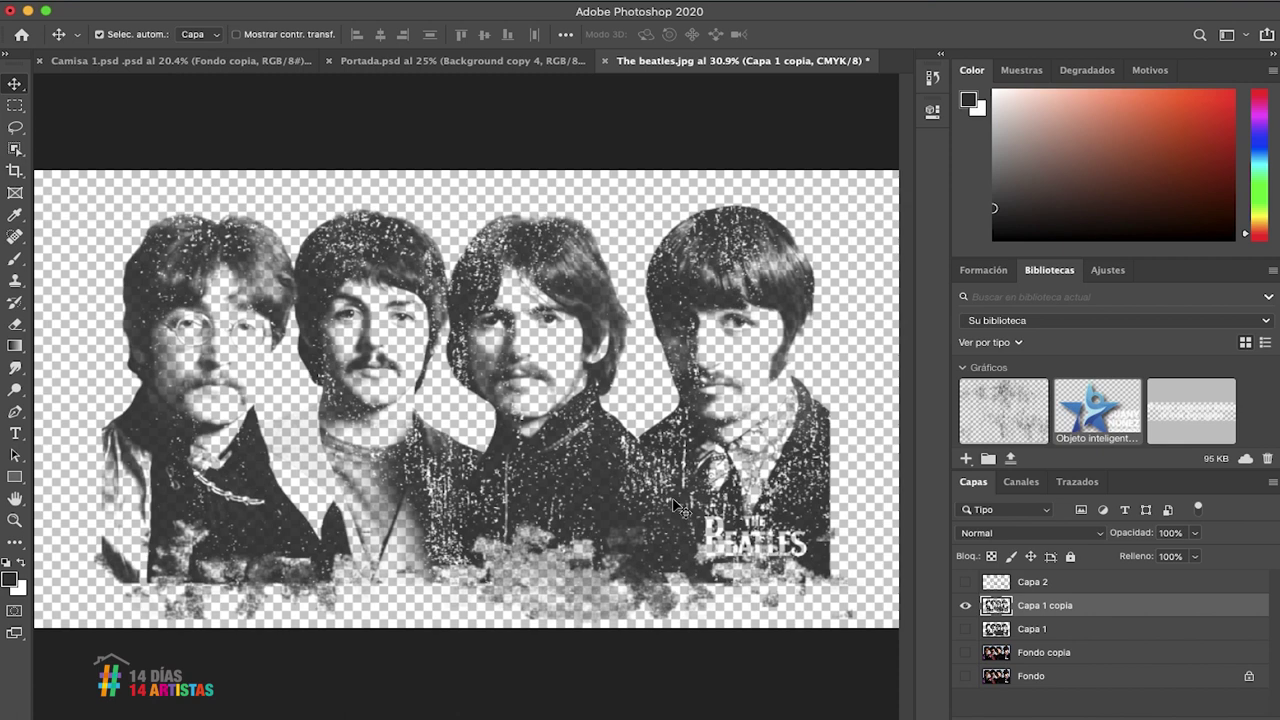
Copy the distressed Capa 1 copia design from The beatles.jpg into Camisa 1.psd, placing it over the T-shirt
{"action": "mouse_move", "coordinate": [152, 712]}
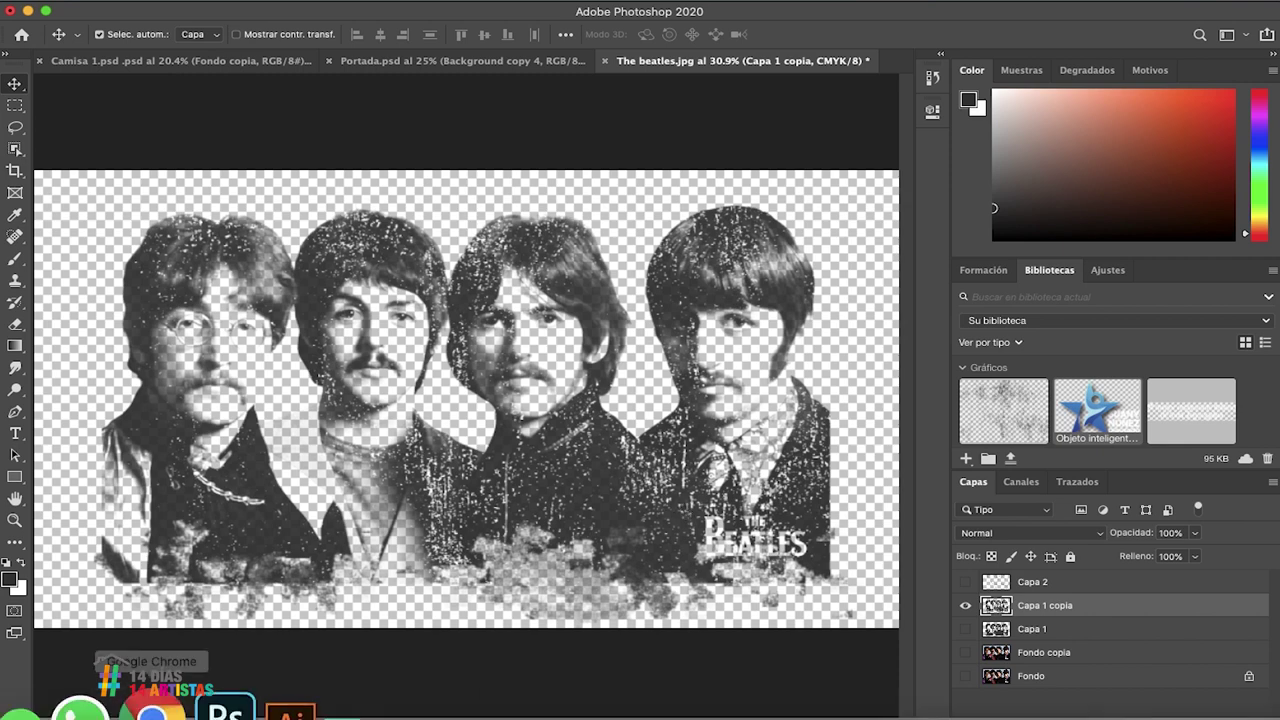
{"action": "left_click", "coordinate": [158, 62]}
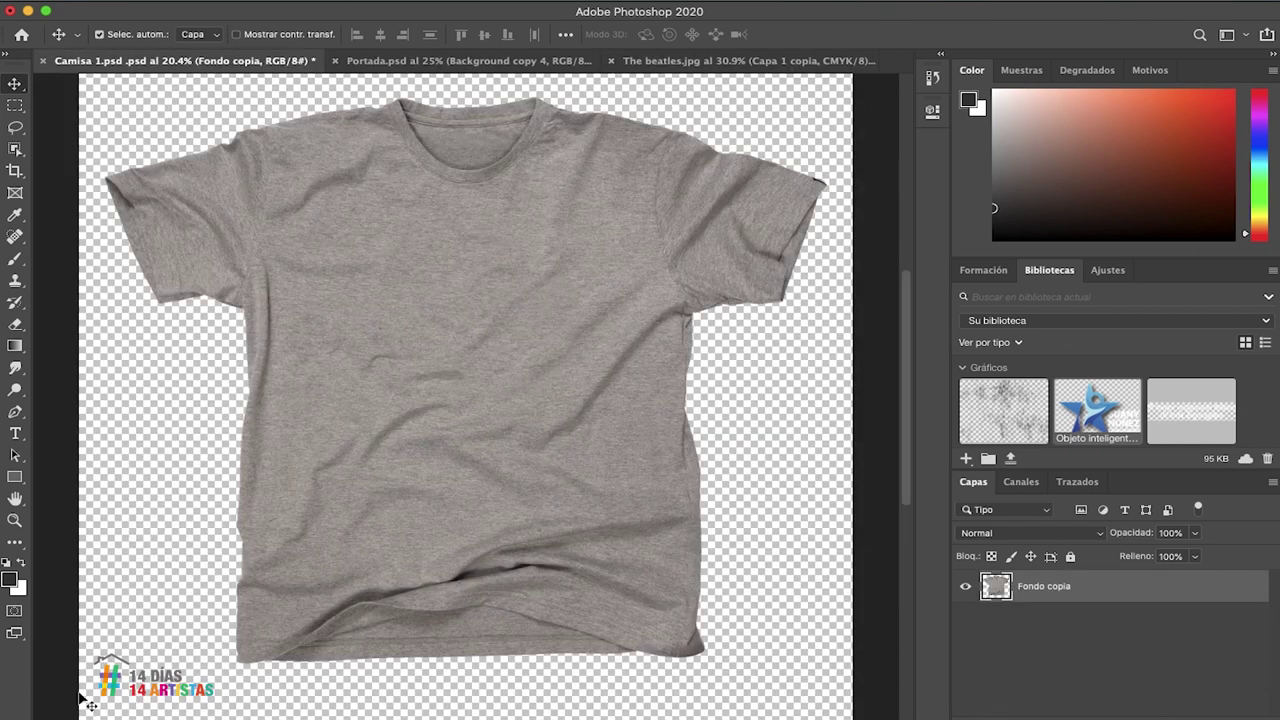
{"action": "mouse_move", "coordinate": [40, 715]}
{"action": "left_click", "coordinate": [716, 62]}
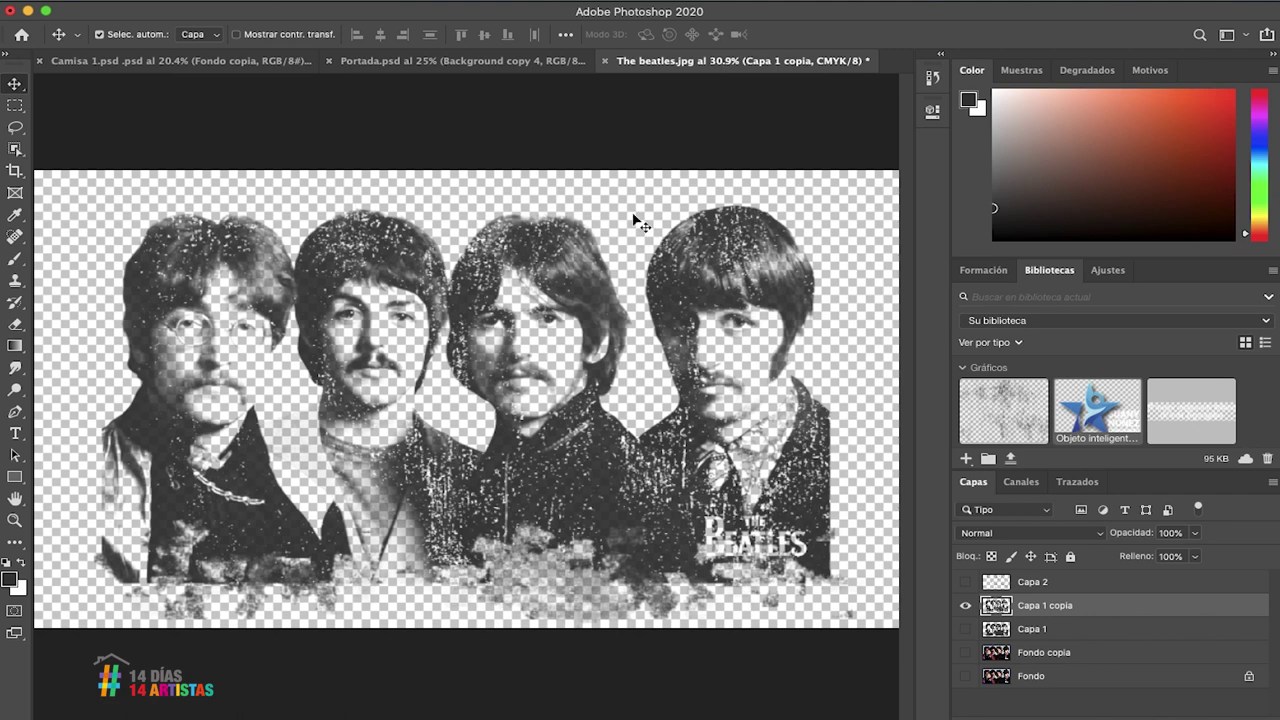
{"action": "left_click", "coordinate": [291, 287]}
{"action": "left_click_drag", "start_coordinate": [291, 287], "coordinate": [478, 383]}
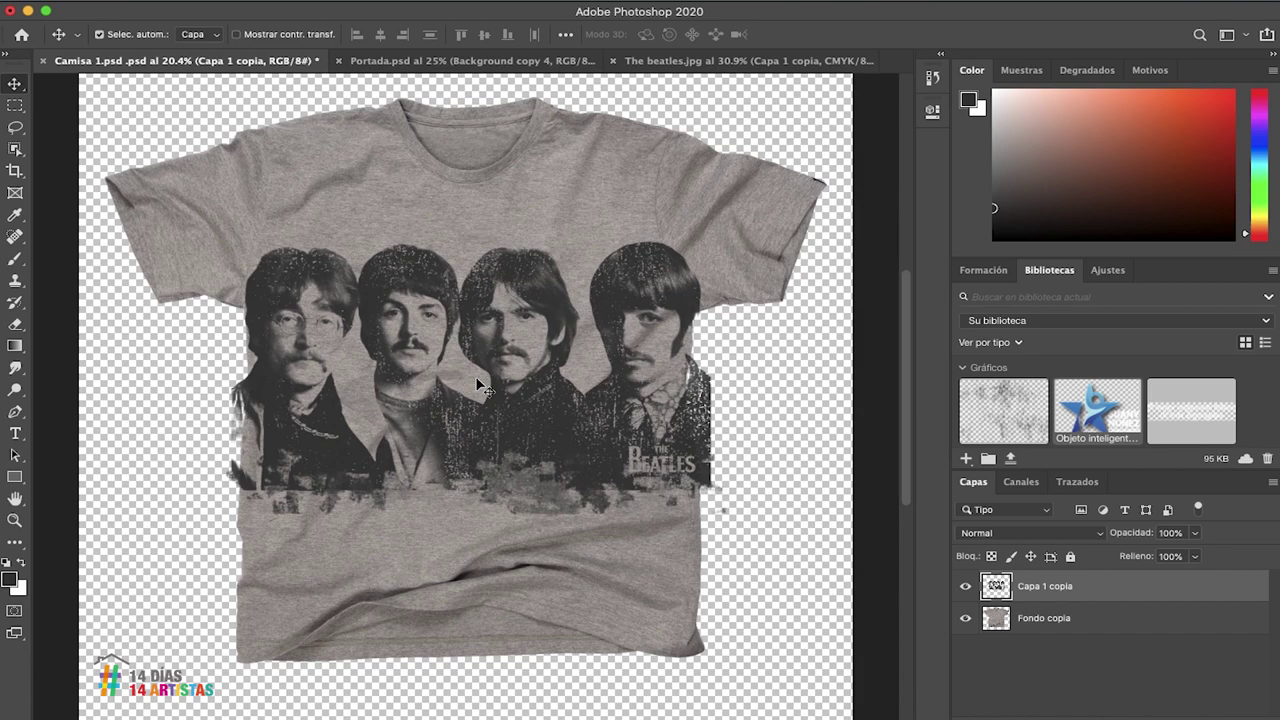
Move the design lower on the T-shirt and scale it down slightly so it spans the shirt's body
{"action": "left_click_drag", "start_coordinate": [496, 410], "coordinate": [497, 470]}
{"action": "key", "text": "ctrl+t"}
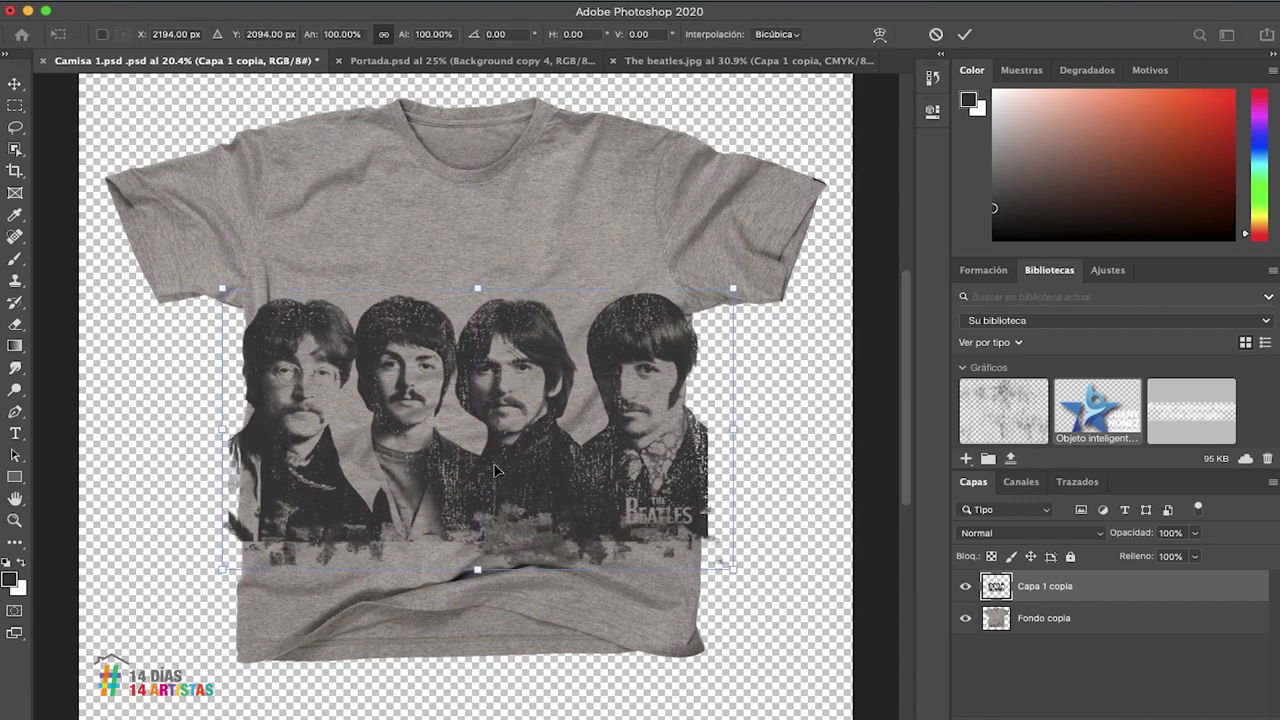
{"action": "left_click_drag", "start_coordinate": [733, 291], "coordinate": [726, 292]}
{"action": "left_click_drag", "start_coordinate": [530, 427], "coordinate": [532, 434]}
{"action": "key", "text": "Return"}
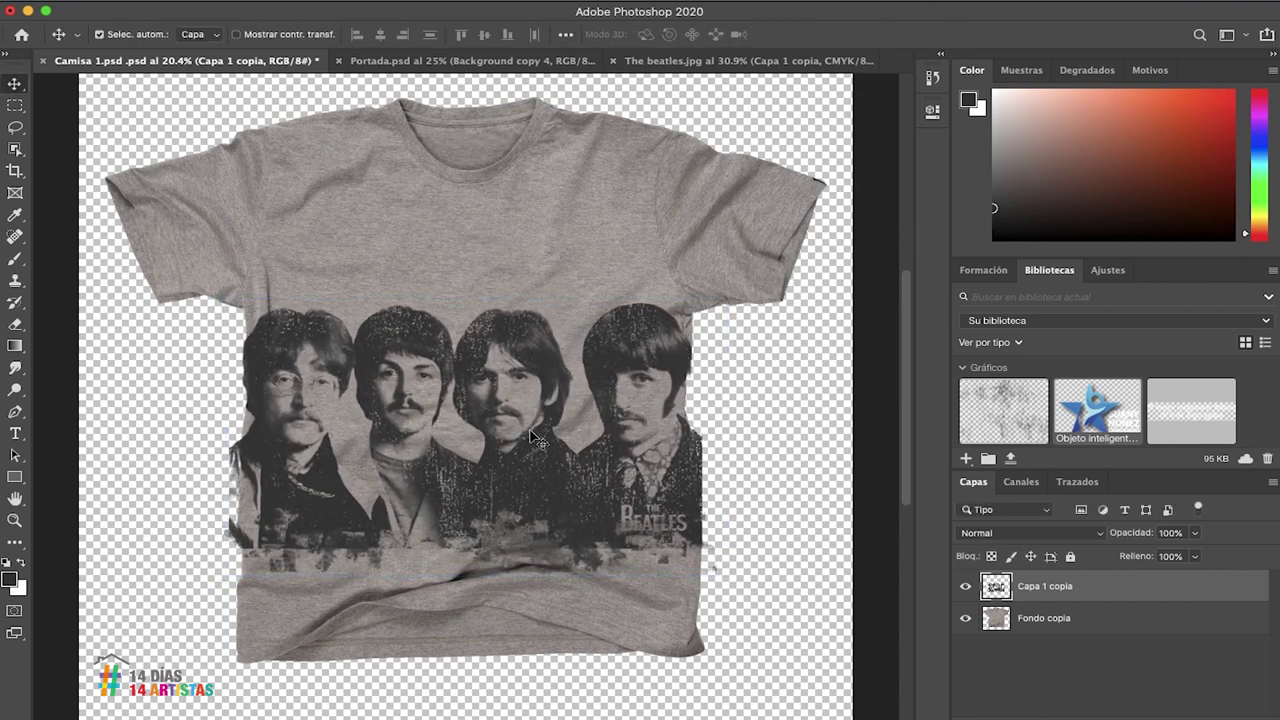
Delete the parts of Capa 1 copia outside the T-shirt, using the inverted outline of Fondo copia as the selection
{"action": "left_click", "coordinate": [996, 588], "text": "super"}
{"action": "key", "text": "super+d"}
{"action": "left_click", "coordinate": [993, 620], "text": "super"}
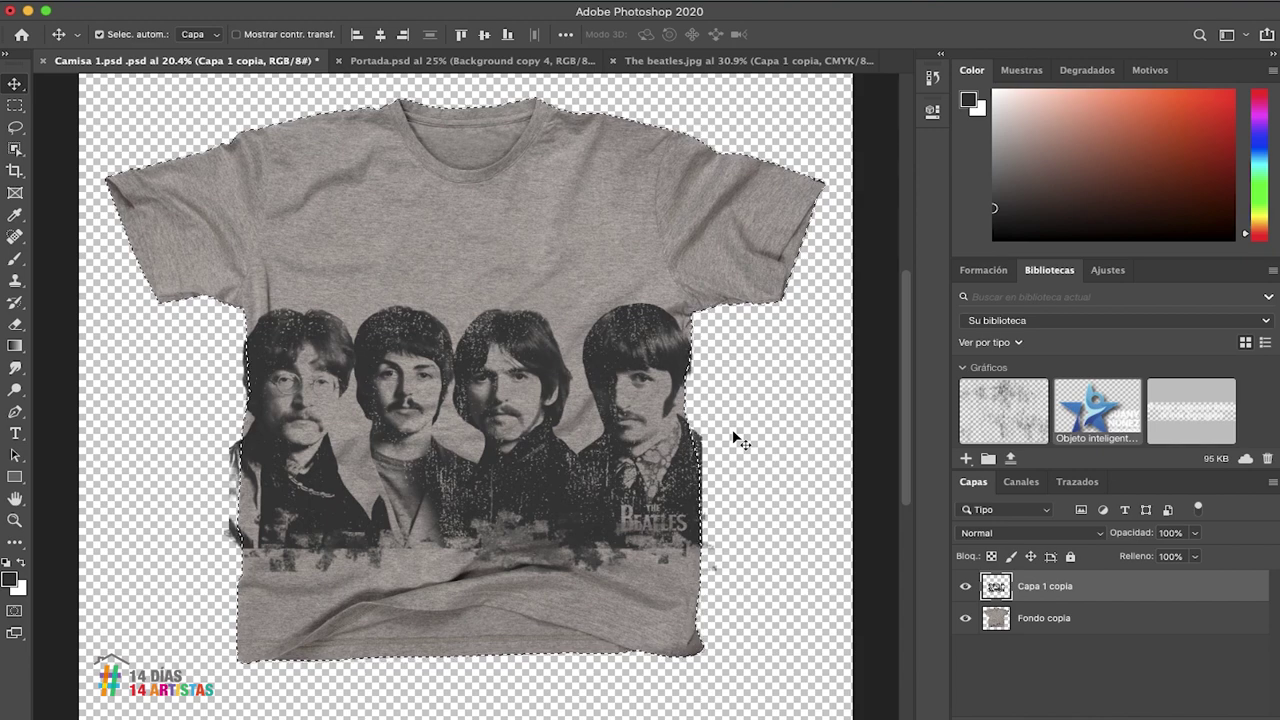
{"action": "key", "text": "super"}
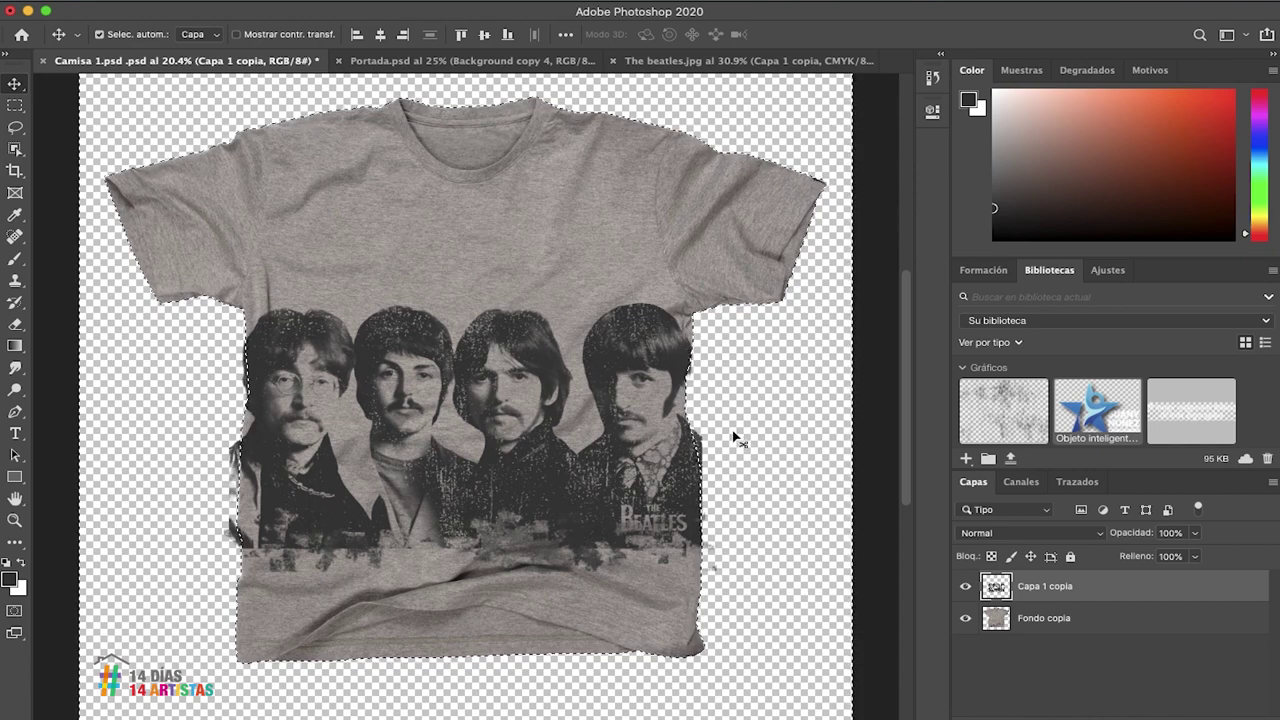
{"action": "key", "text": "super+d"}
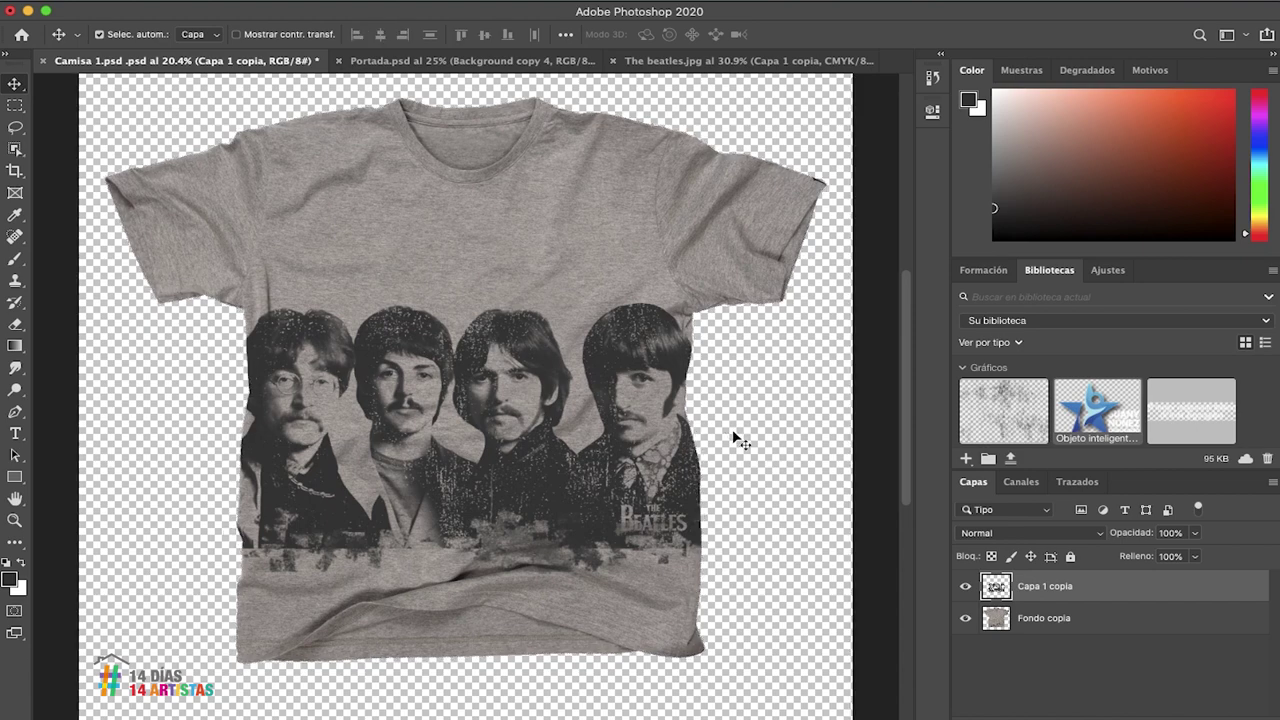
Set the blend mode of Capa 1 copia to Multiplicar and check how the print blends with the fabric
{"action": "left_click", "coordinate": [1030, 534]}
{"action": "left_click", "coordinate": [997, 582]}
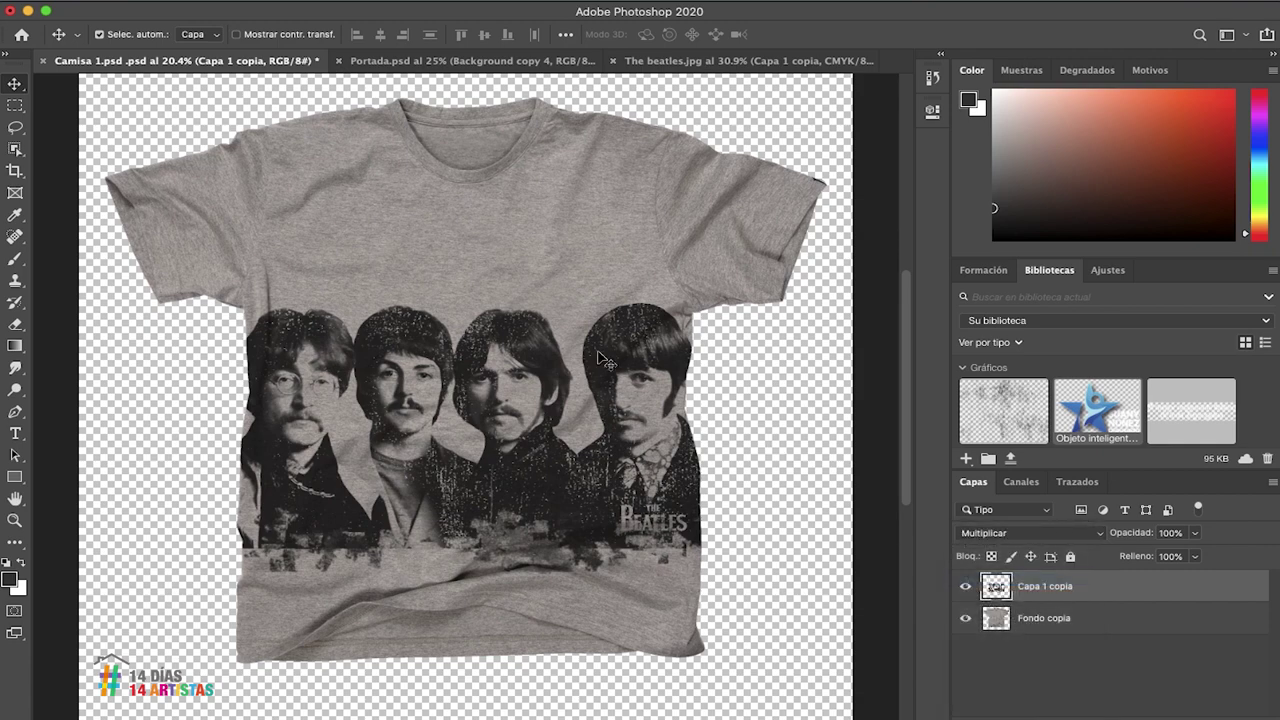
{"action": "scroll", "coordinate": [607, 361], "scroll_direction": "up", "scroll_amount": 2}
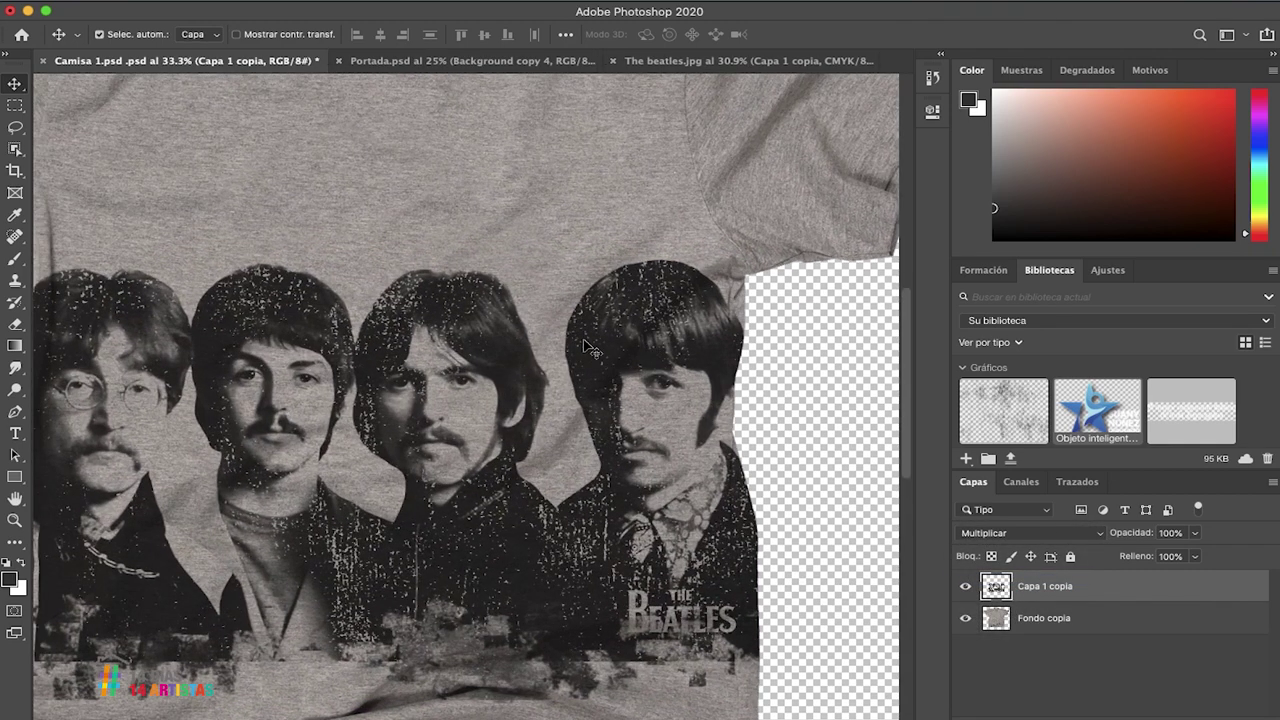
{"action": "left_click", "coordinate": [458, 356], "text": "alt"}
{"action": "left_click", "coordinate": [458, 356], "text": "alt"}
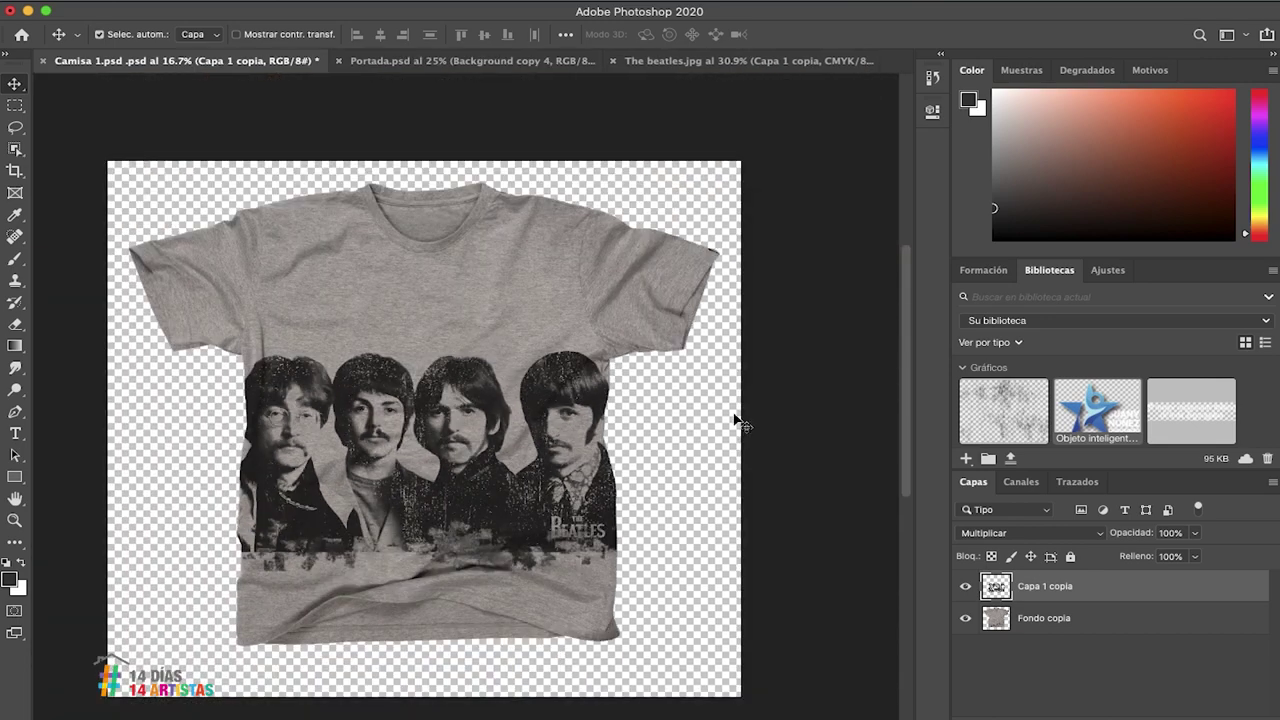
Lower the opacity of Capa 1 copia to 73%
{"action": "left_click", "coordinate": [1195, 534]}
{"action": "left_click_drag", "start_coordinate": [1194, 555], "coordinate": [1174, 559]}
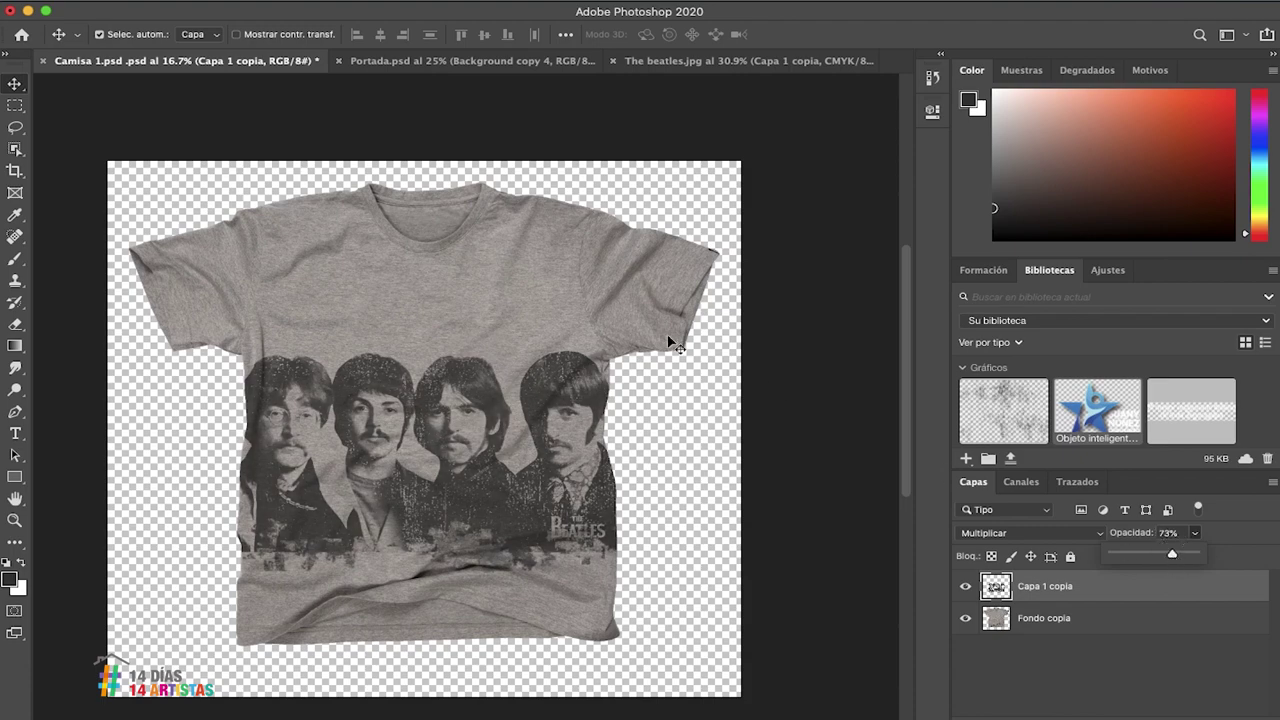
{"action": "scroll", "coordinate": [665, 340], "scroll_direction": "up", "scroll_amount": 2}
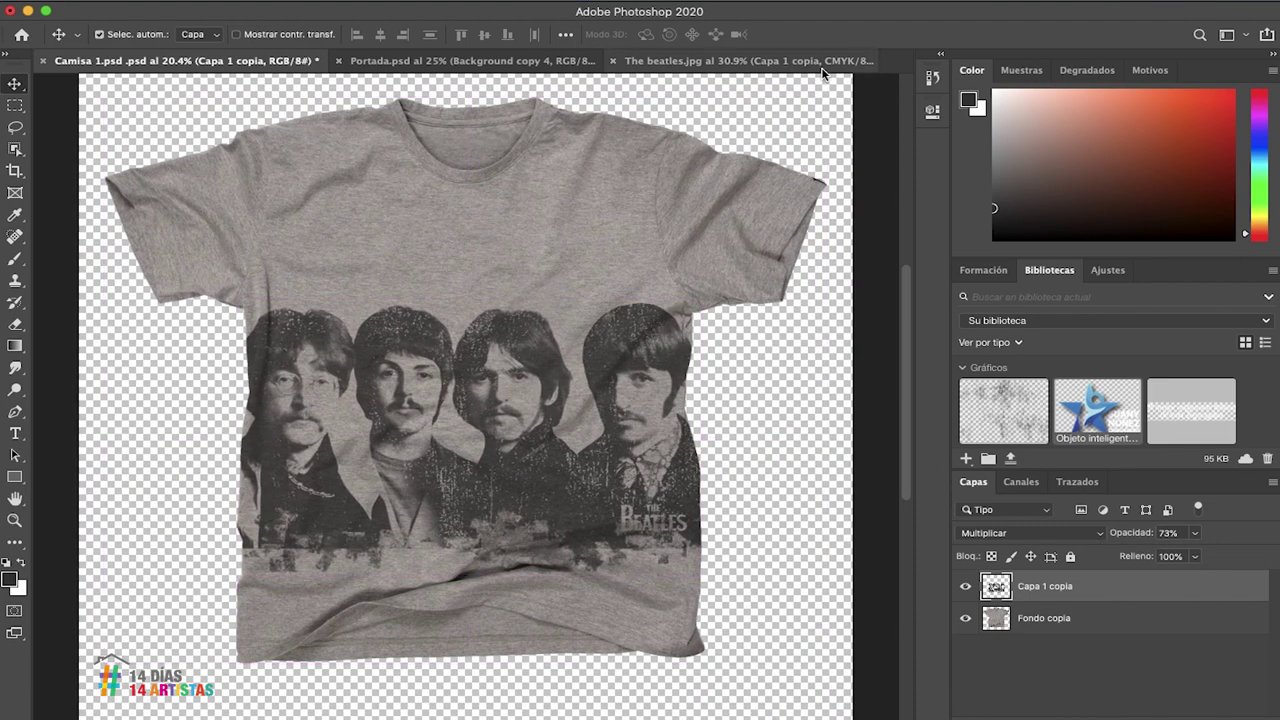